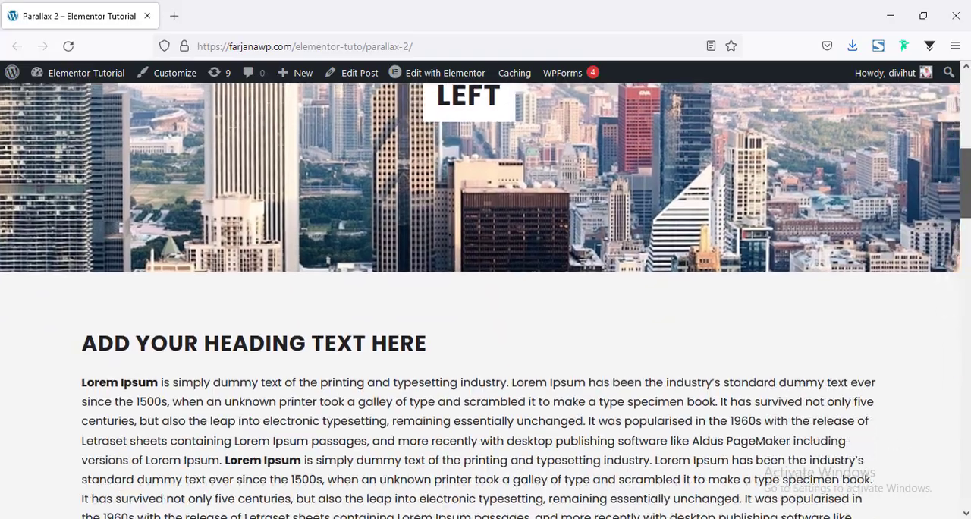
# Examine the finished Parallax 2 page, observing how the LEFT, RIGHT and DOWN image sections move while scrolling
pyautogui.scroll(-10, 486, 304)
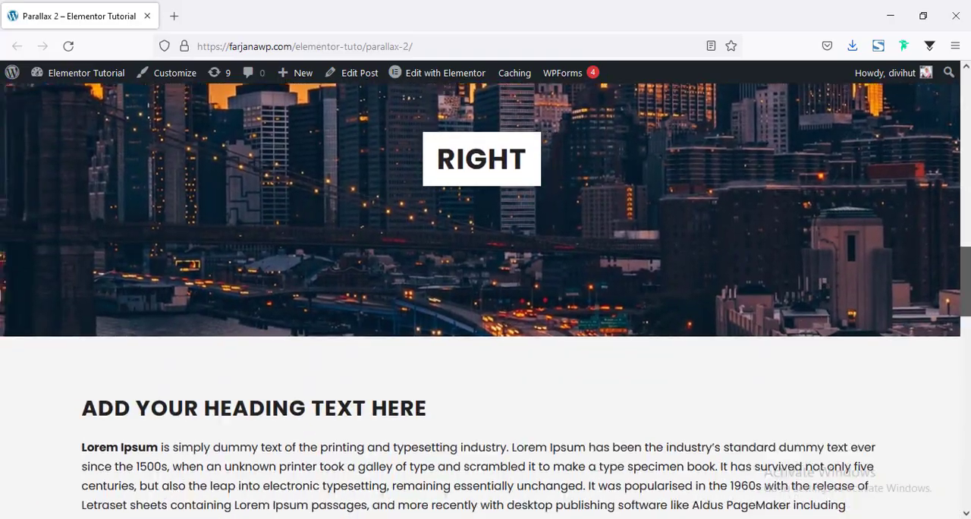
pyautogui.scroll(-3, 485, 304)
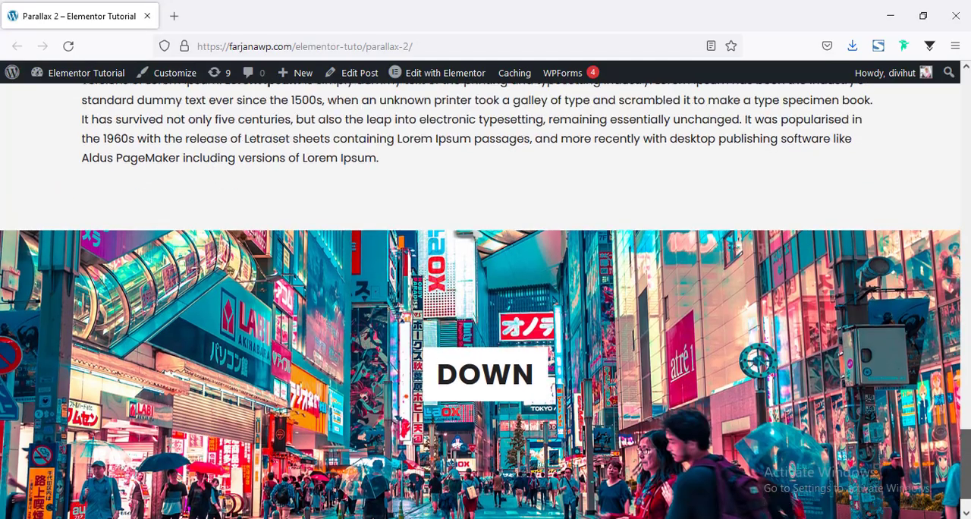
pyautogui.scroll(8, 485, 303)
pyautogui.scroll(-3, 485, 304)
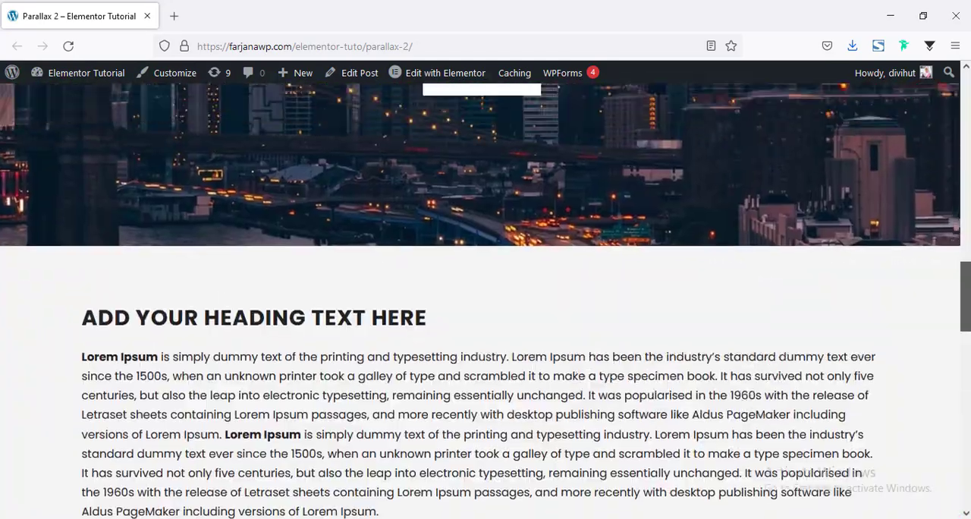
pyautogui.scroll(6, 968, 255)
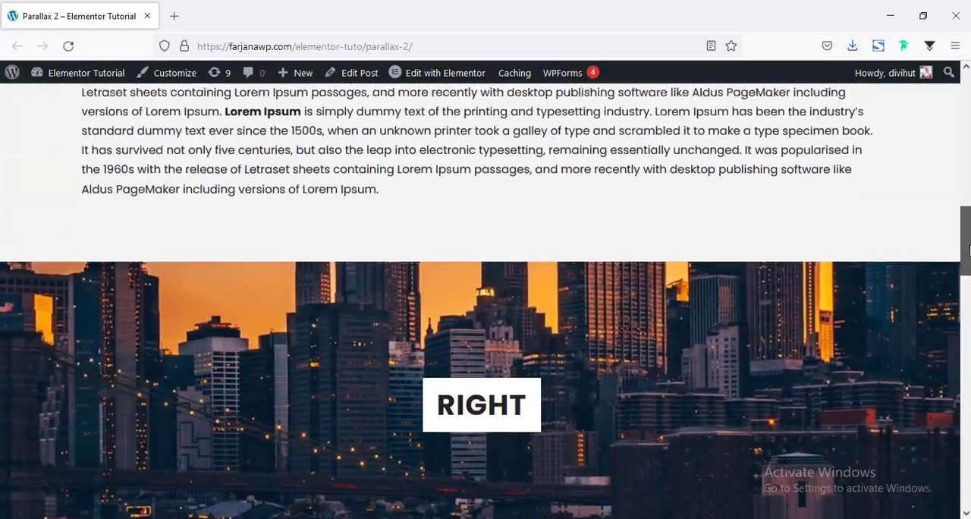
pyautogui.scroll(5, 485, 303)
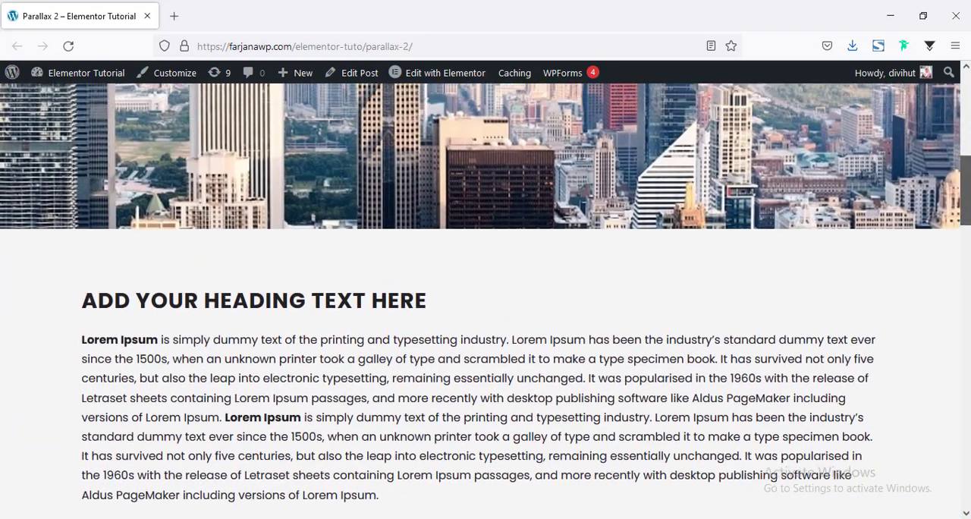
pyautogui.scroll(1, 944, 135)
pyautogui.scroll(-5, 944, 135)
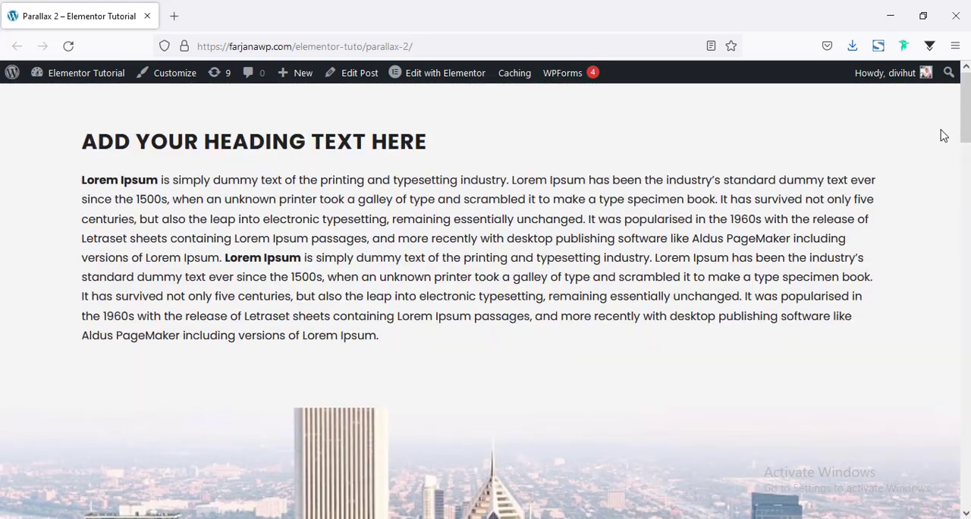
pyautogui.scroll(-5, 966, 182)
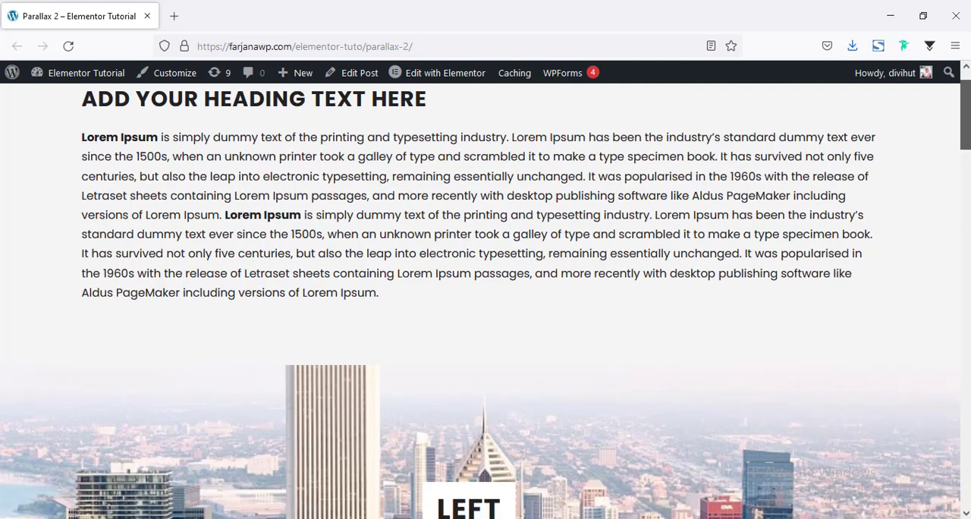
pyautogui.scroll(3, 968, 144)
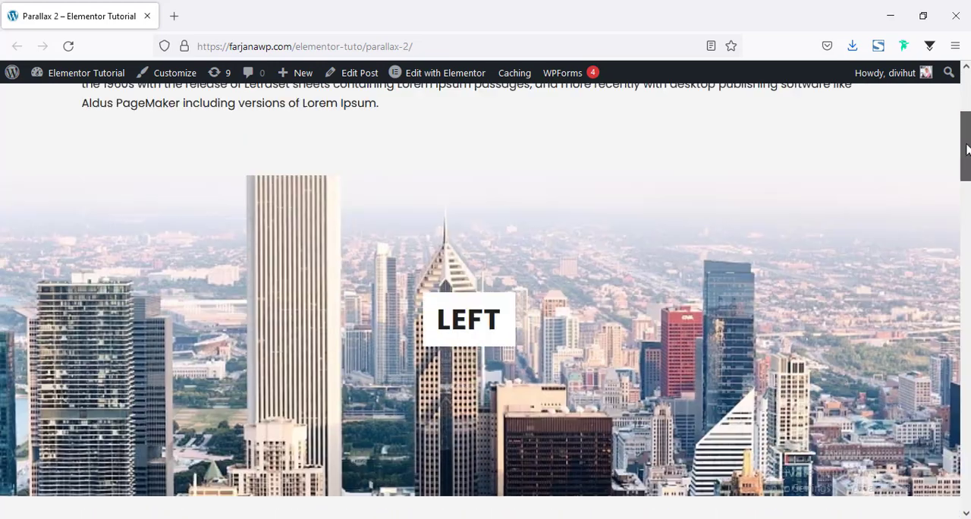
pyautogui.scroll(-3, 967, 148)
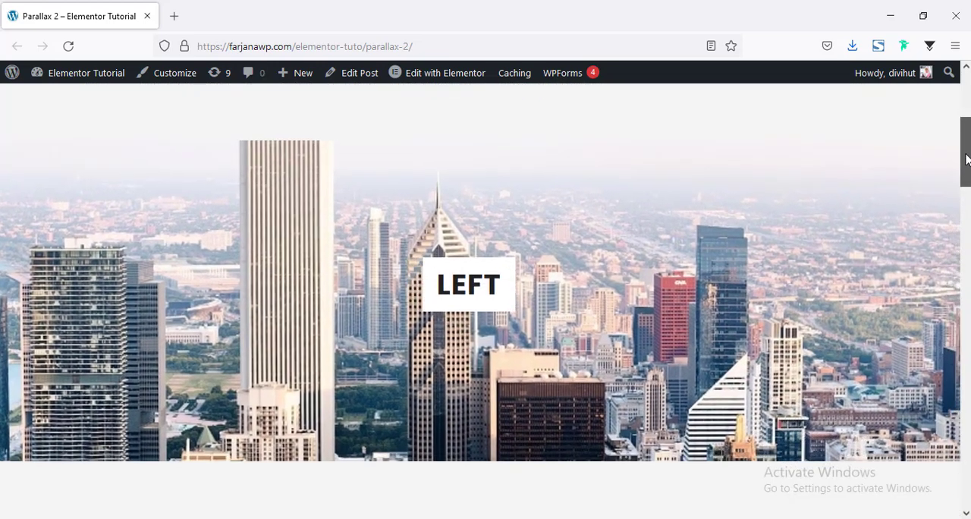
pyautogui.scroll(-10, 968, 151)
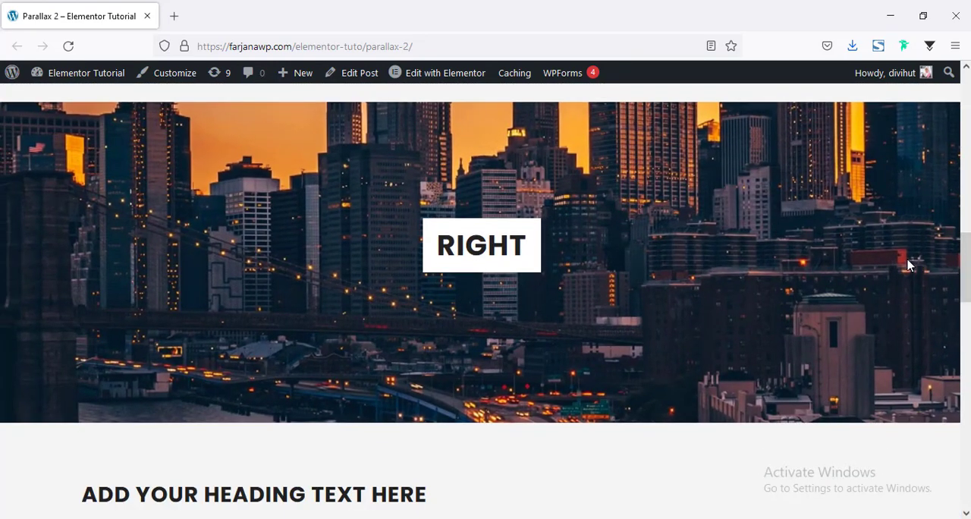
pyautogui.scroll(-8, 486, 303)
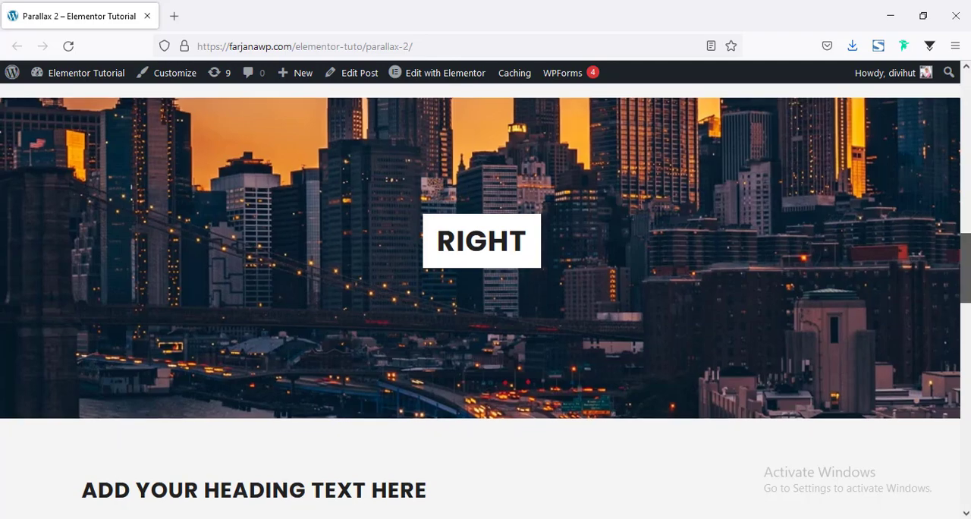
pyautogui.scroll(-9, 964, 474)
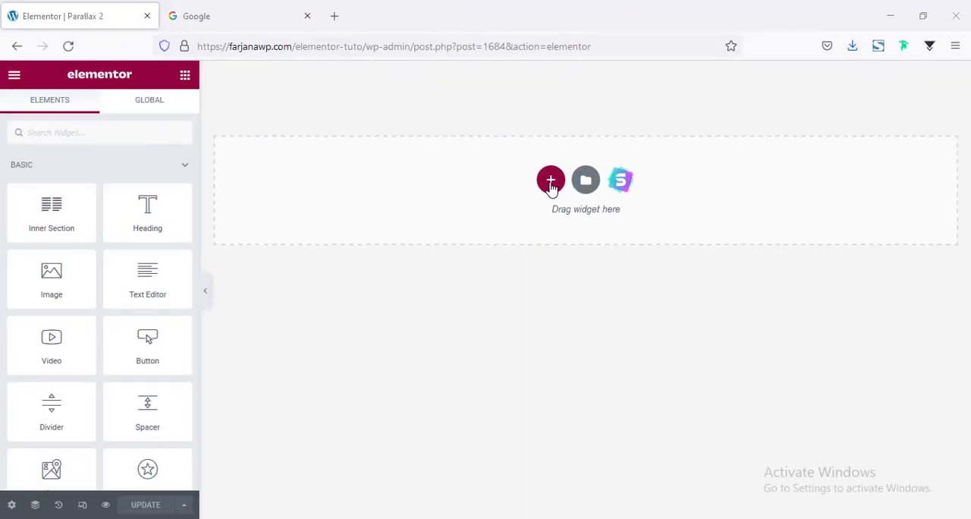
# Add a single-column section and give it unlinked padding of 50 px at the top and bottom
pyautogui.click(552, 184)
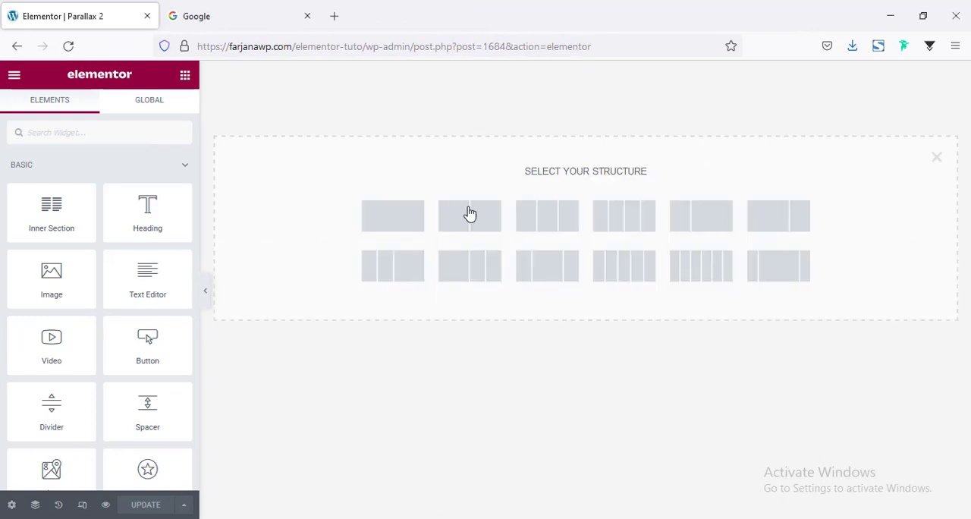
pyautogui.click(416, 224)
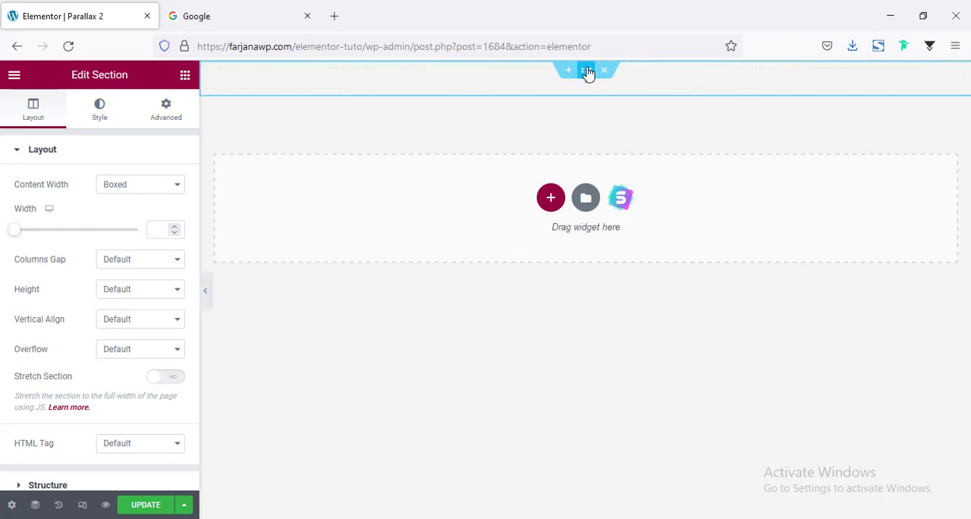
pyautogui.click(174, 119)
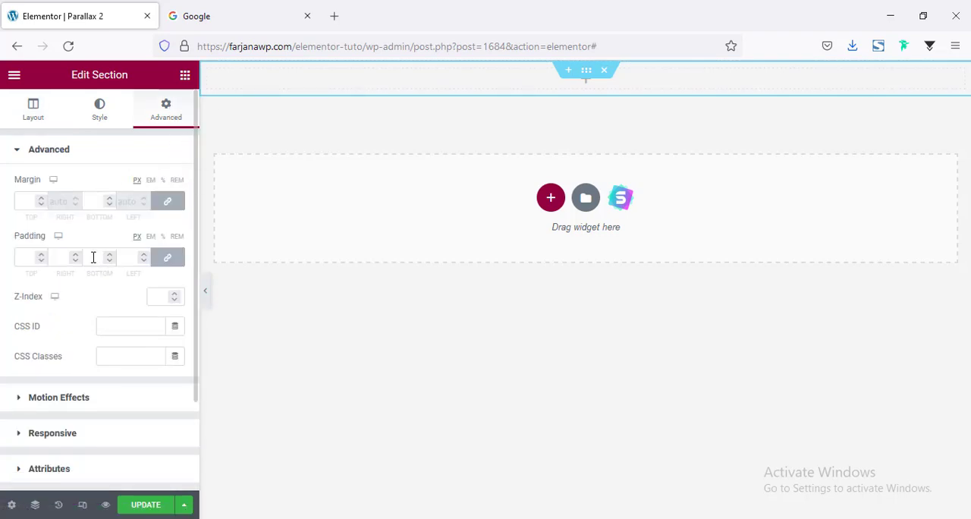
pyautogui.click(167, 257)
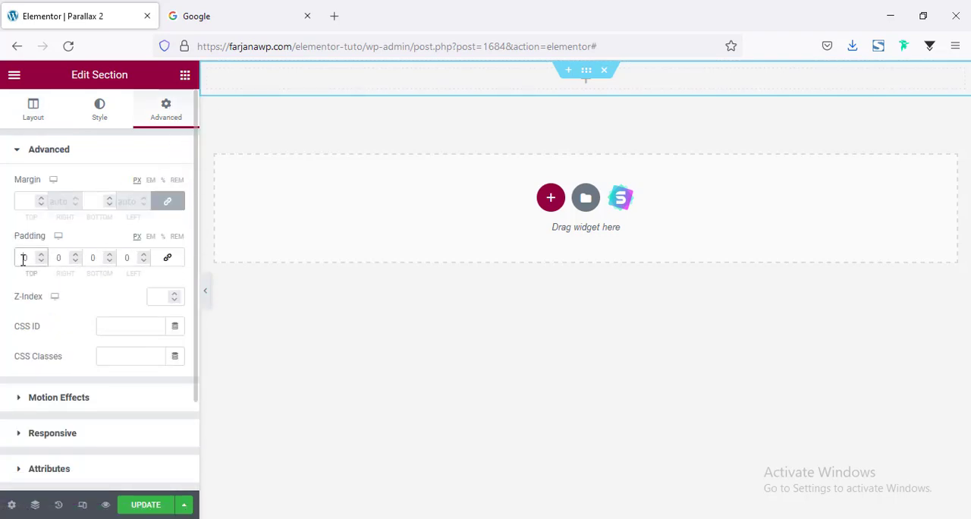
pyautogui.write('5')
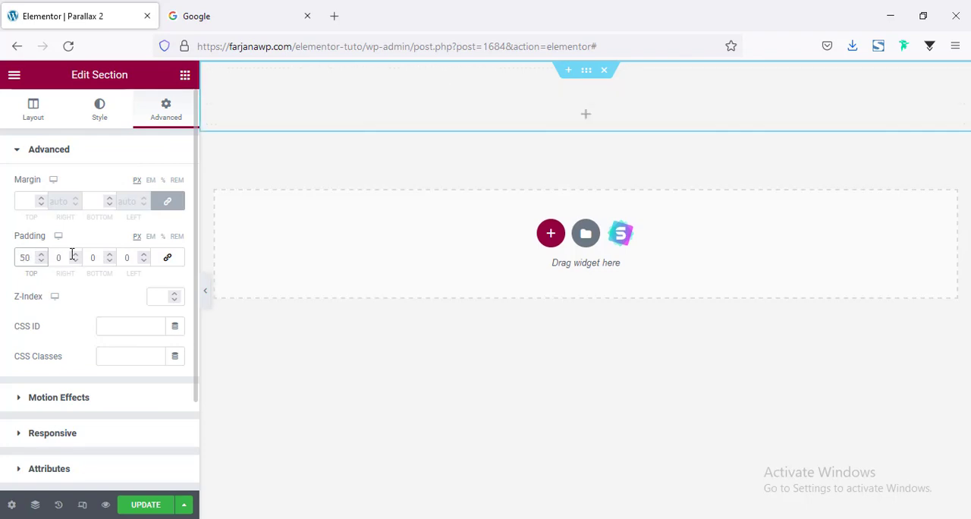
pyautogui.click(89, 258)
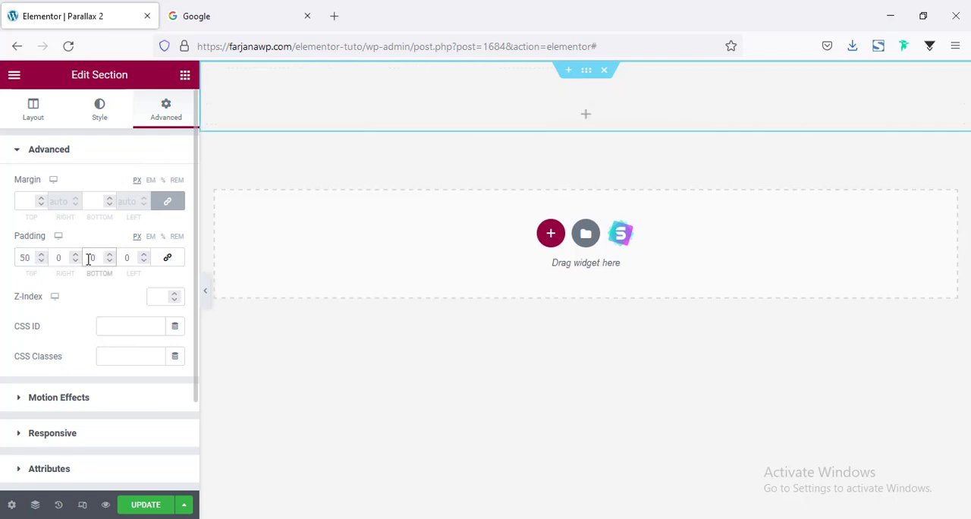
pyautogui.write('5')
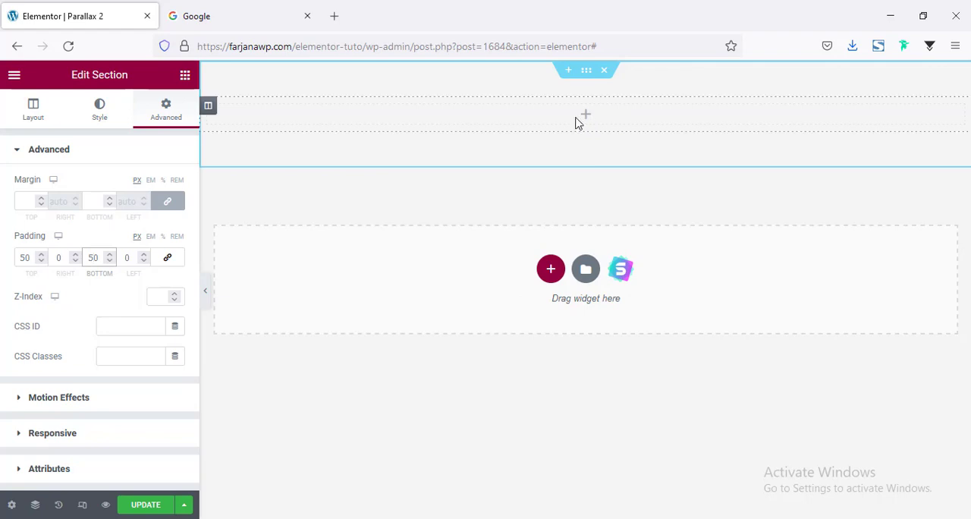
# Place a Heading widget in the new section and a Text Editor widget directly below it
pyautogui.click(185, 80)
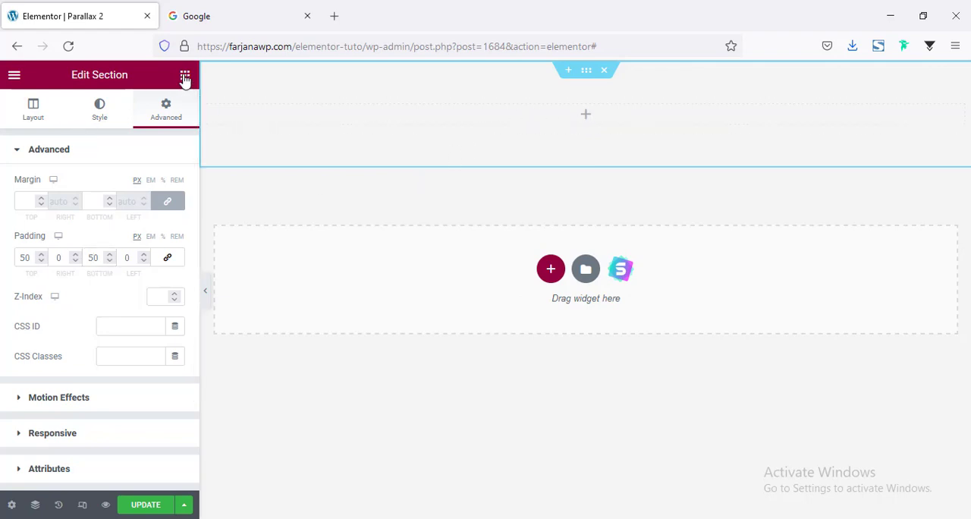
pyautogui.moveTo(145, 201); pyautogui.dragTo(552, 114)
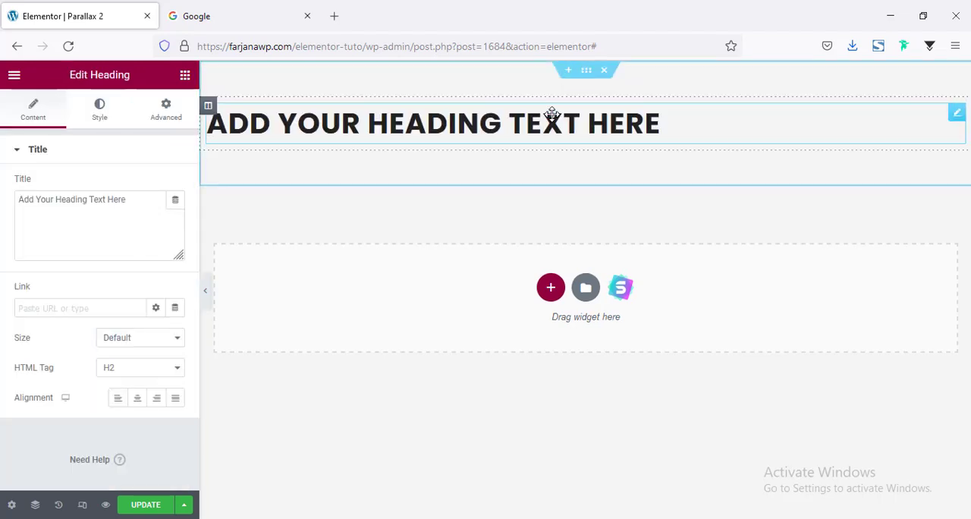
pyautogui.click(183, 77)
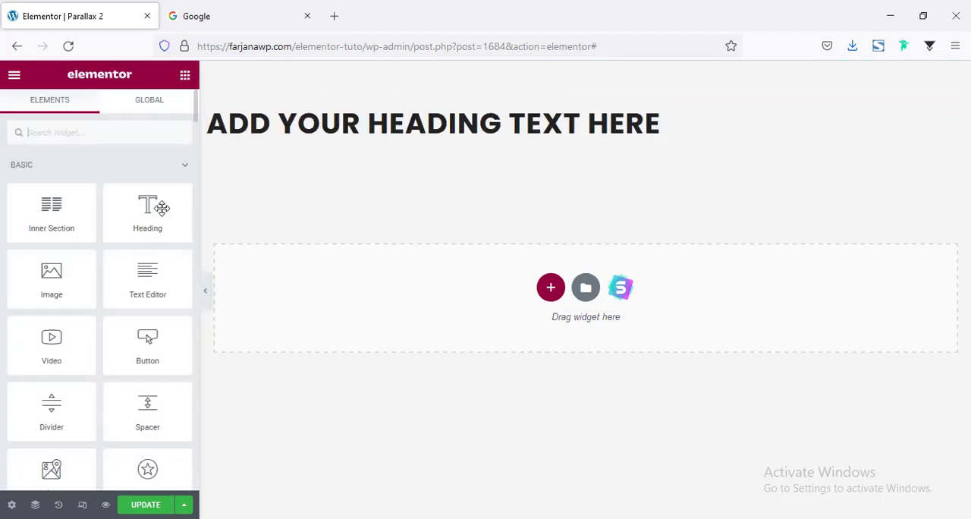
pyautogui.moveTo(144, 281); pyautogui.dragTo(440, 142)
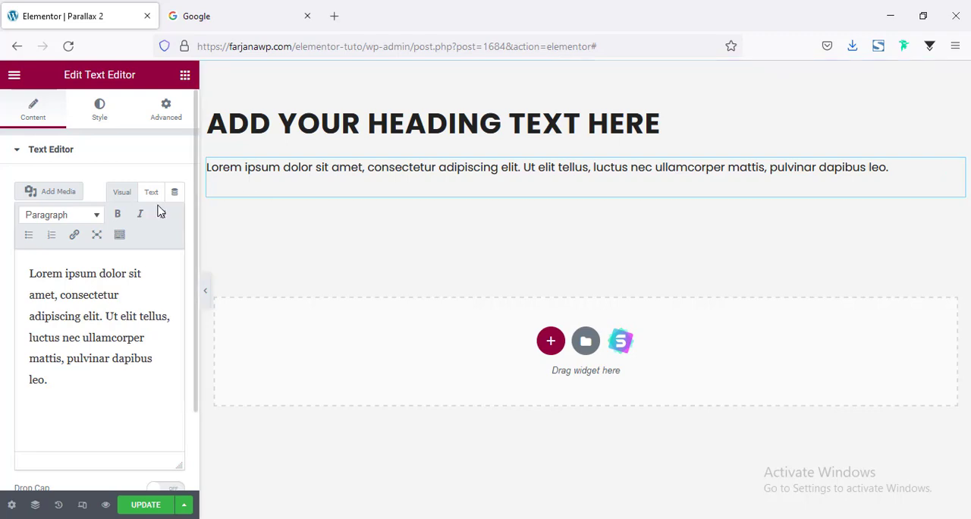
# Open lipsum.com in a new browser tab and copy the paragraph under "What is Lorem Ipsum?"
pyautogui.click(335, 16)
pyautogui.write('lipsum.com/')
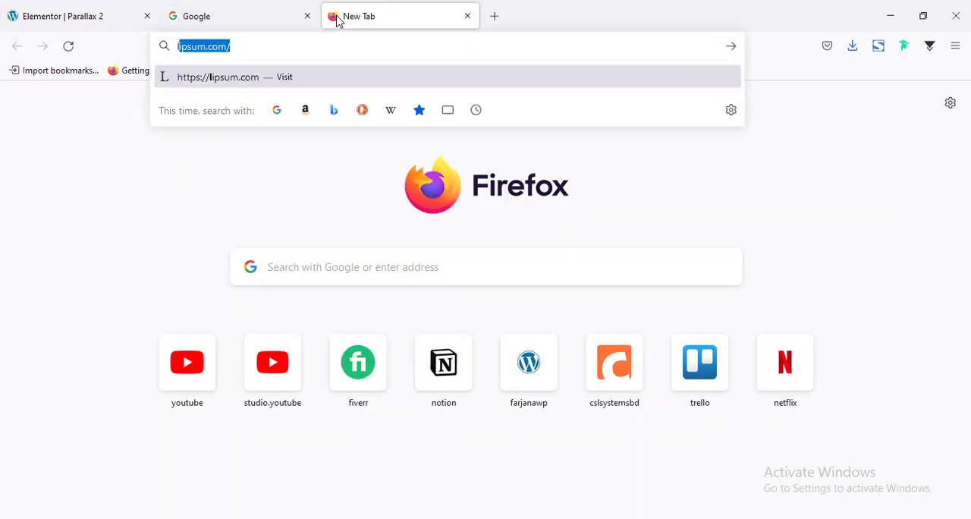
pyautogui.press('Return')
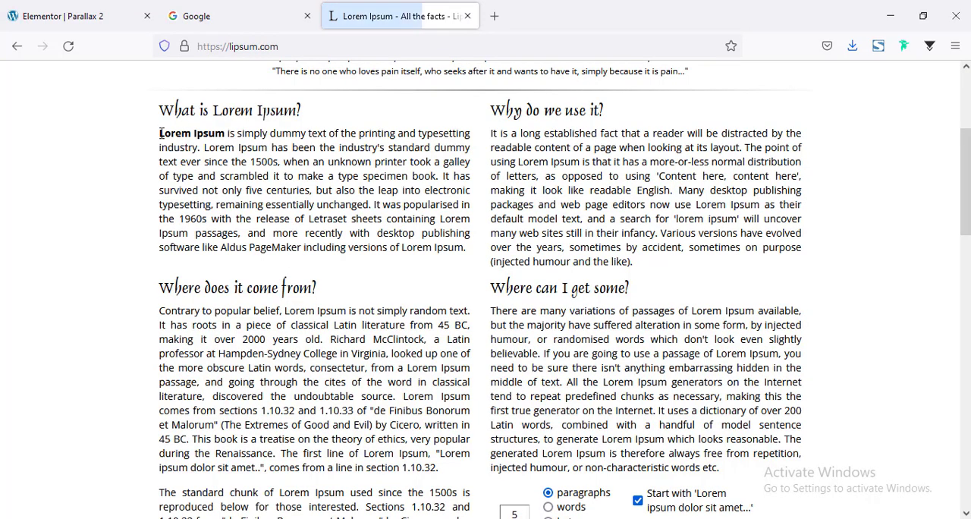
pyautogui.moveTo(161, 133); pyautogui.dragTo(466, 250)
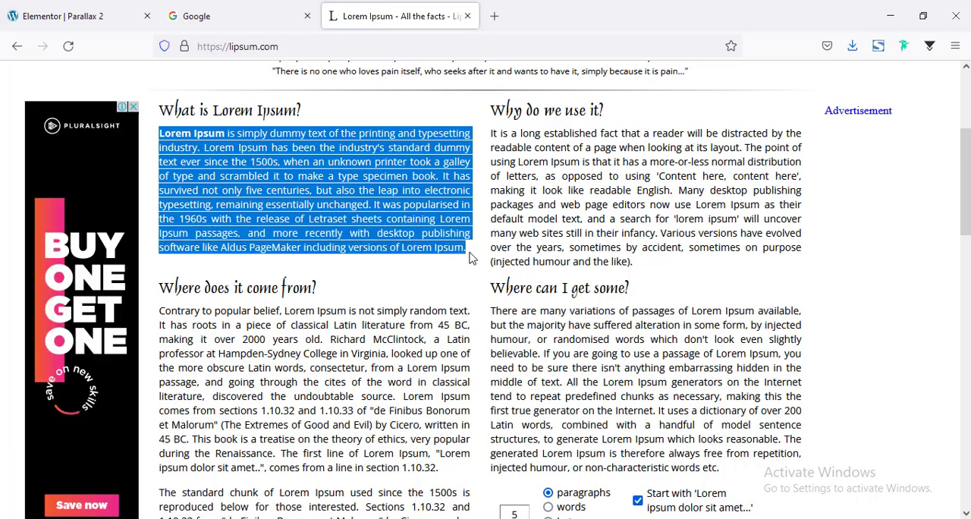
pyautogui.rightClick(400, 210)
pyautogui.click(421, 226)
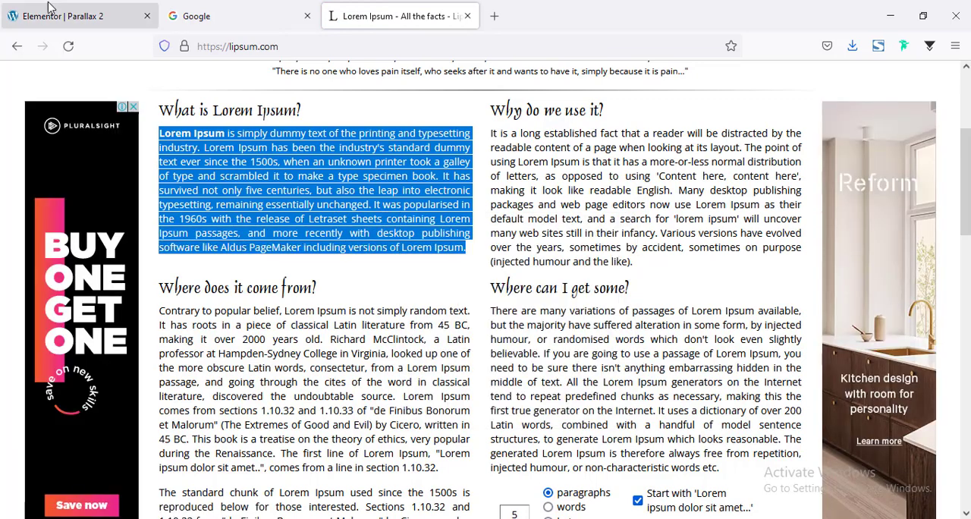
# Return to the Elementor page and replace the text editor's placeholder content with the copied Lorem Ipsum paragraph
pyautogui.click(52, 12)
pyautogui.click(112, 307)
pyautogui.hotkey('ctrl', 'a')
pyautogui.hotkey('ctrl', 'v')
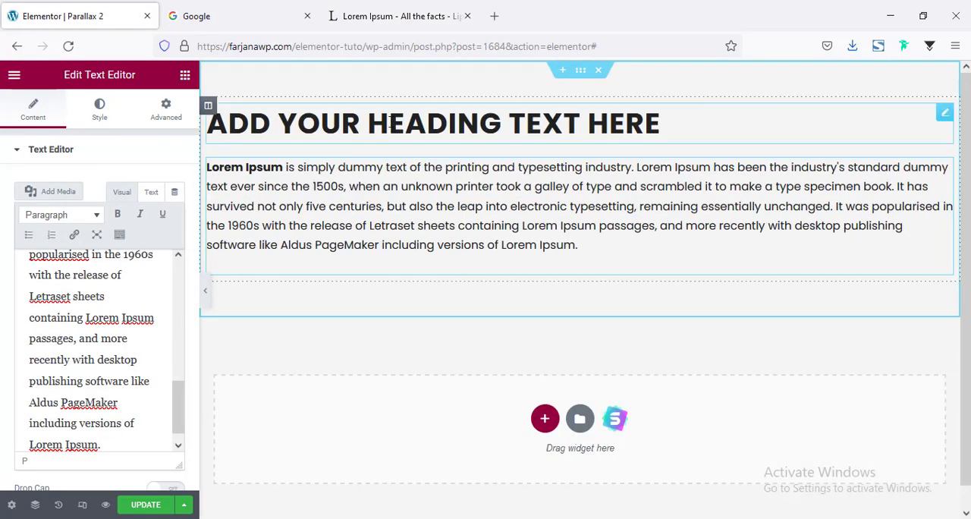
# Try the H3 HTML tag on the heading and restore it to H2
pyautogui.click(390, 124)
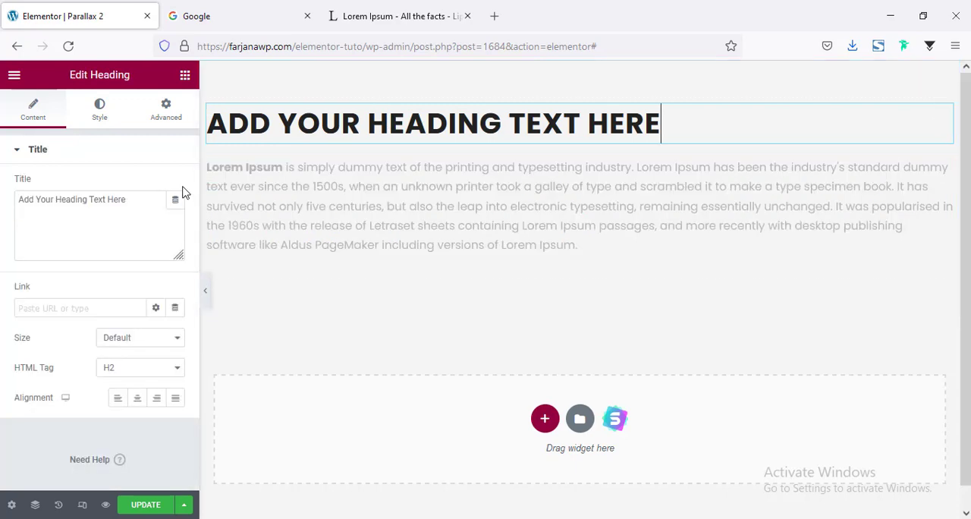
pyautogui.click(127, 377)
pyautogui.click(114, 254)
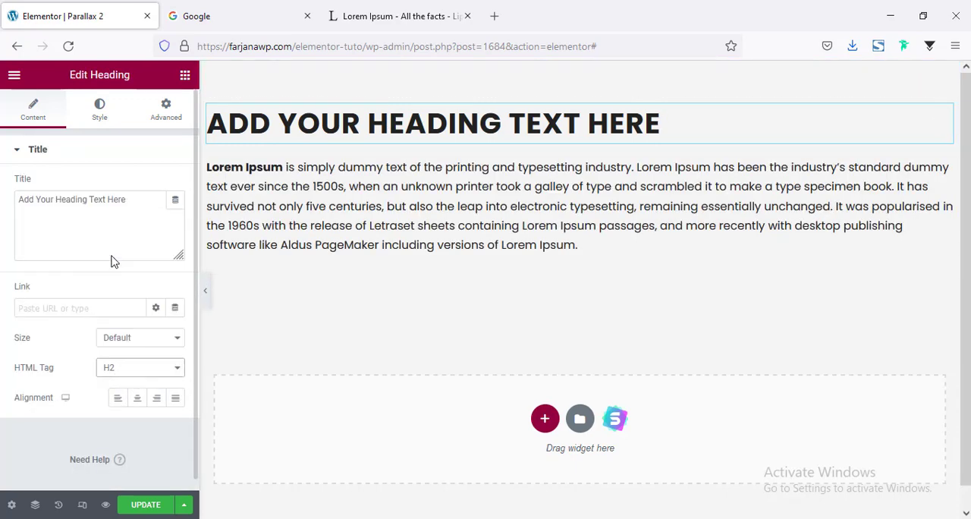
pyautogui.click(144, 367)
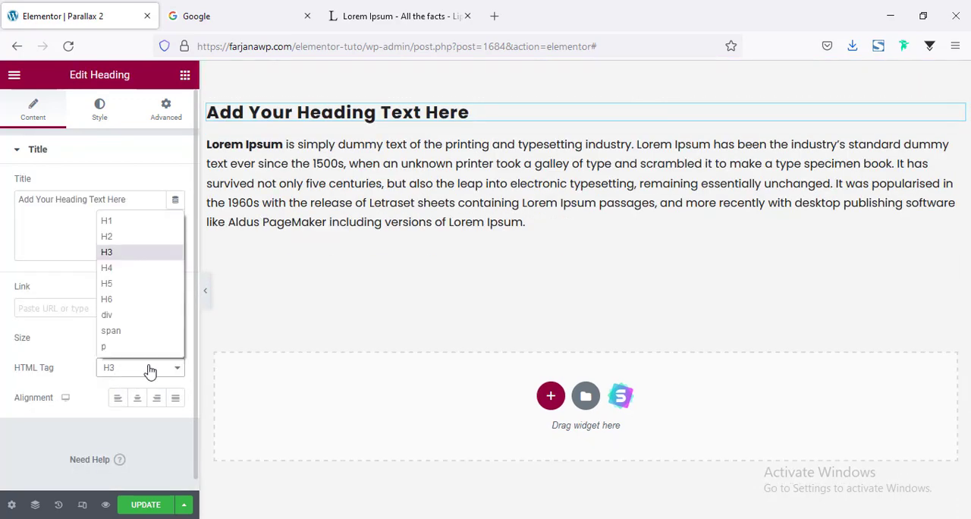
pyautogui.click(127, 243)
pyautogui.tripleClick(91, 199)
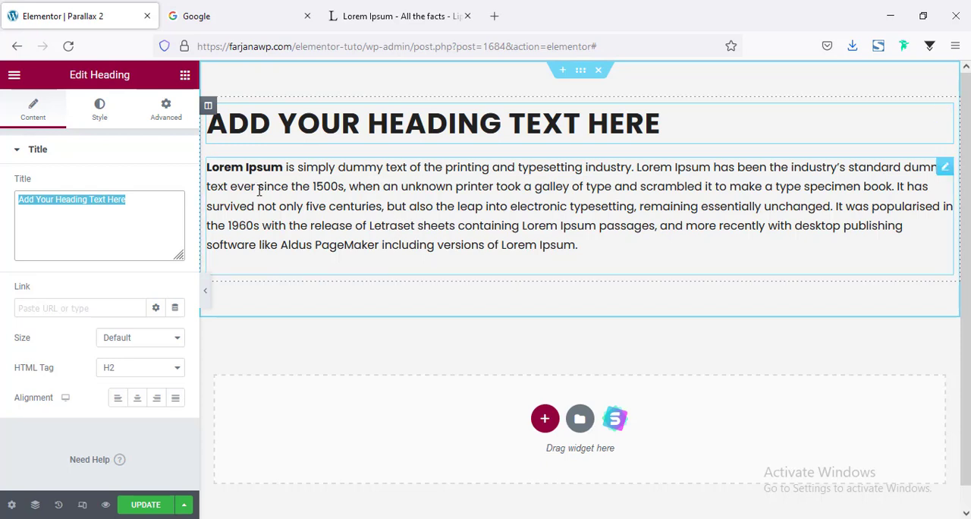
# Set the heading's typography size to 35 px
pyautogui.click(108, 119)
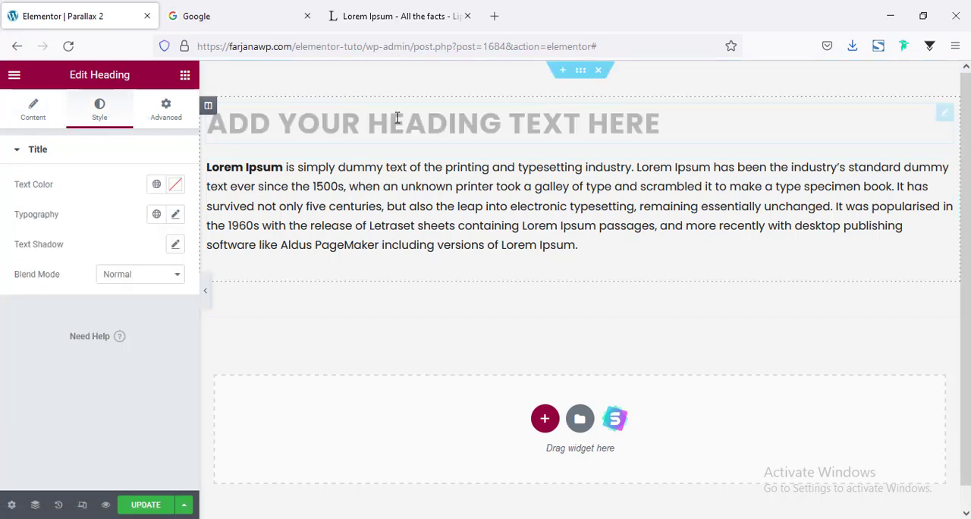
pyautogui.click(173, 216)
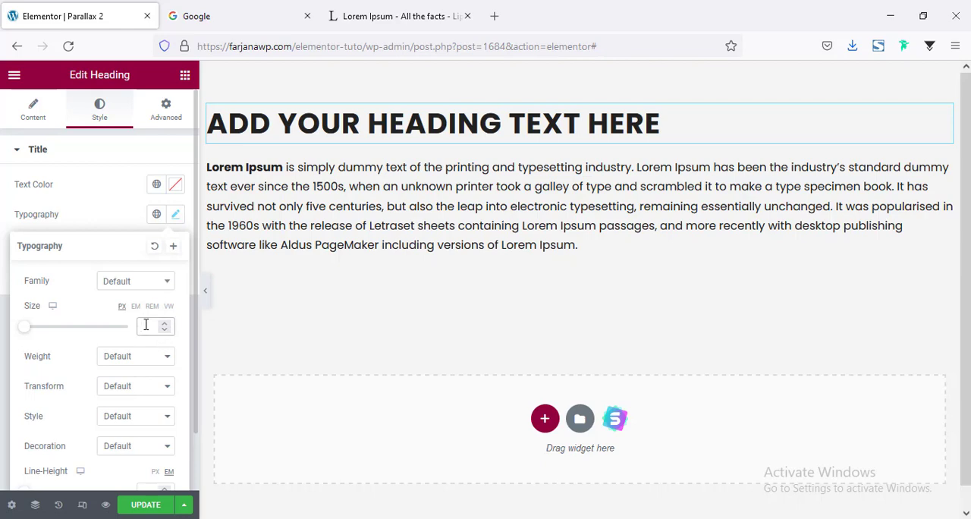
pyautogui.write('35')
# Append a second copy of the Lorem Ipsum paragraph to the text block below the heading
pyautogui.click(343, 237)
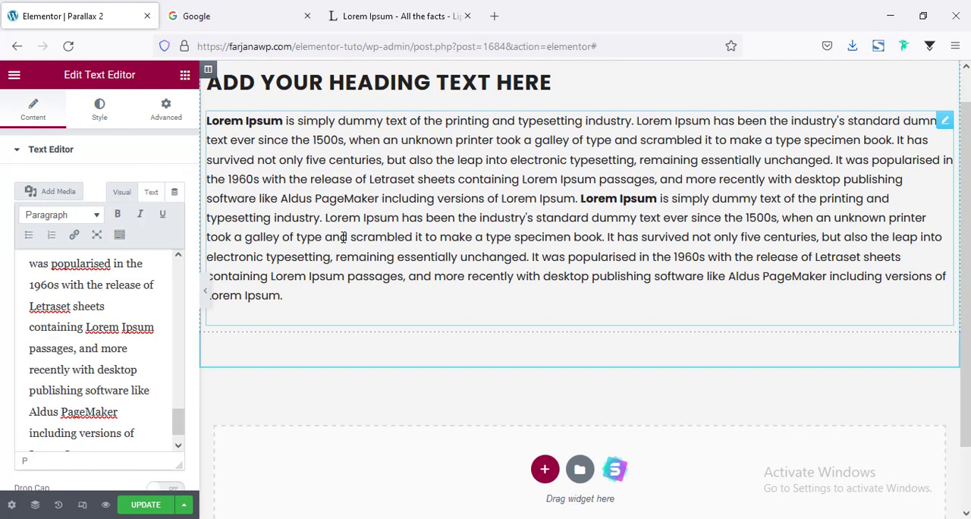
# Add a single-column section below the Lorem Ipsum text and place an Image widget in it
pyautogui.scroll(-2, 554, 288)
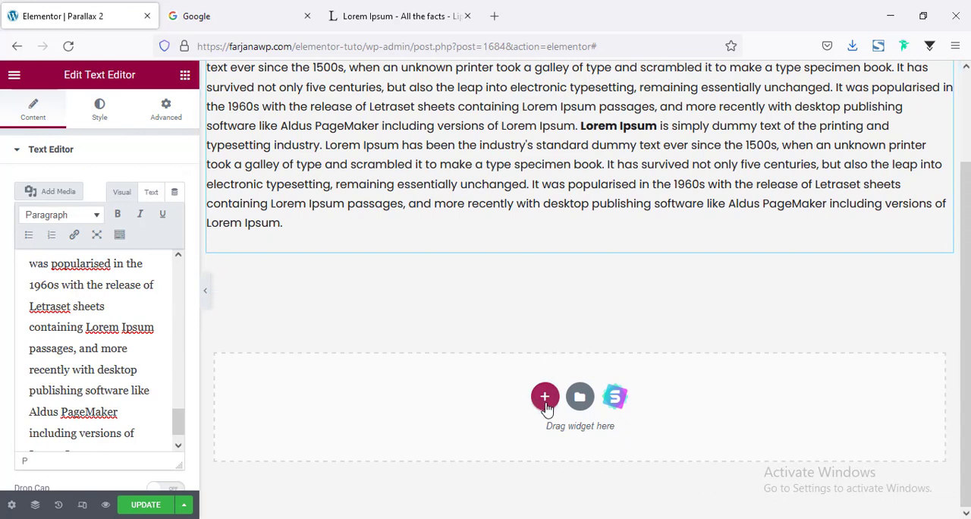
pyautogui.click(545, 398)
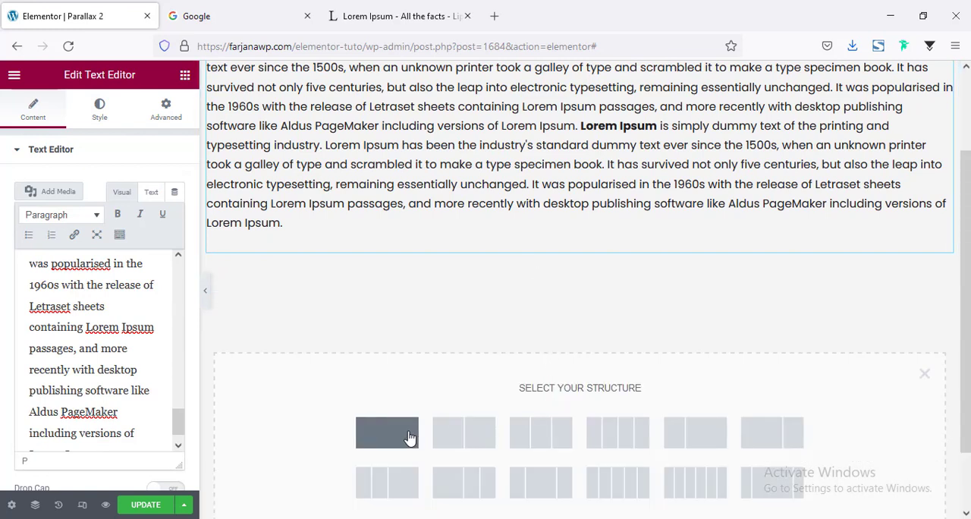
pyautogui.click(447, 310)
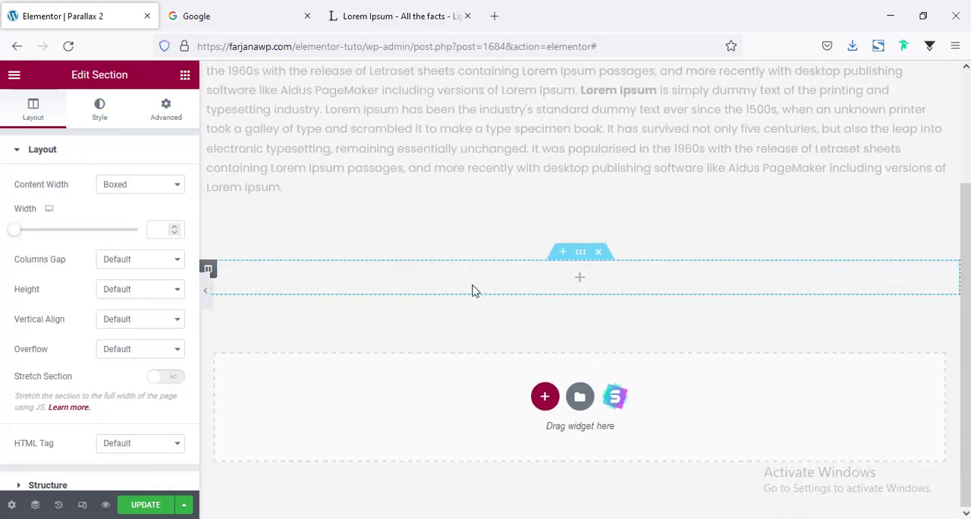
pyautogui.click(578, 284)
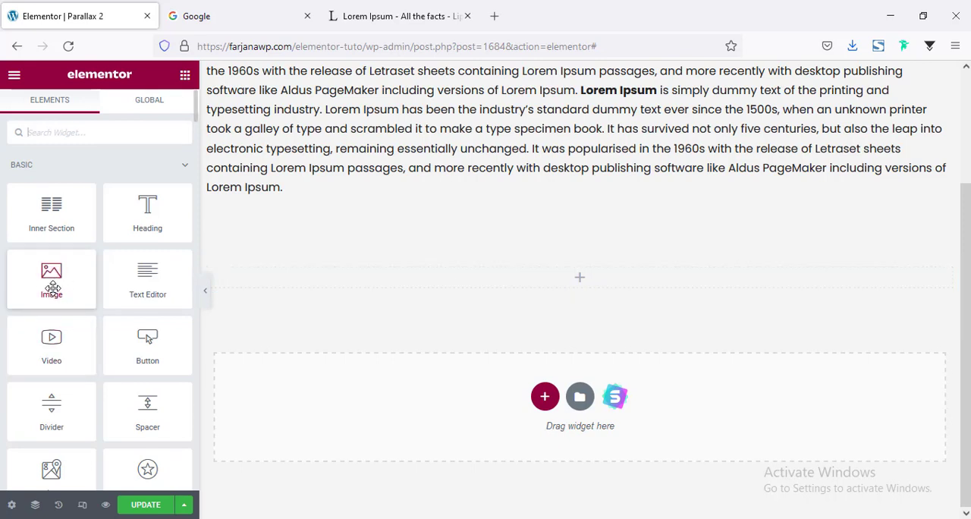
pyautogui.moveTo(49, 284); pyautogui.dragTo(576, 266)
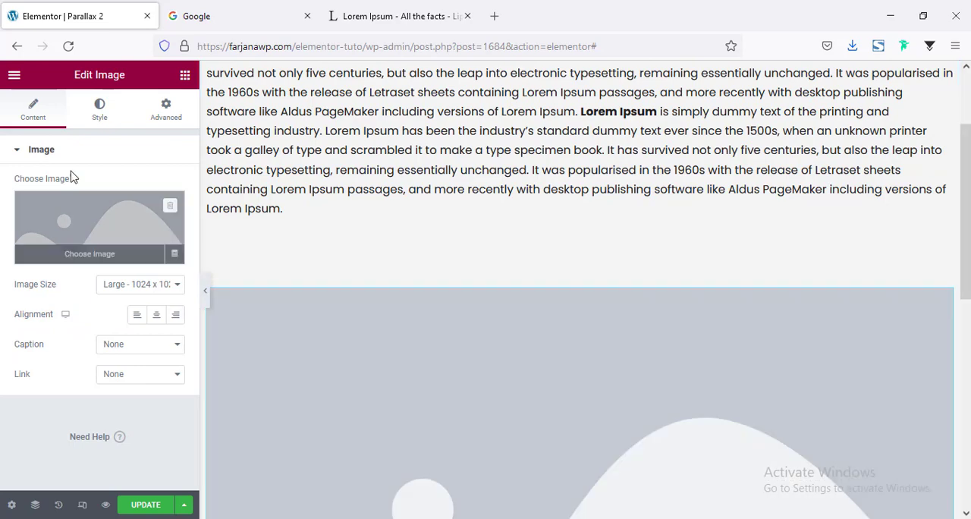
# Insert the skyline photo erol-ahmed-mfEeaOfacTQ-unsplash.jpg into the image widget and set its image size to Full
pyautogui.click(56, 232)
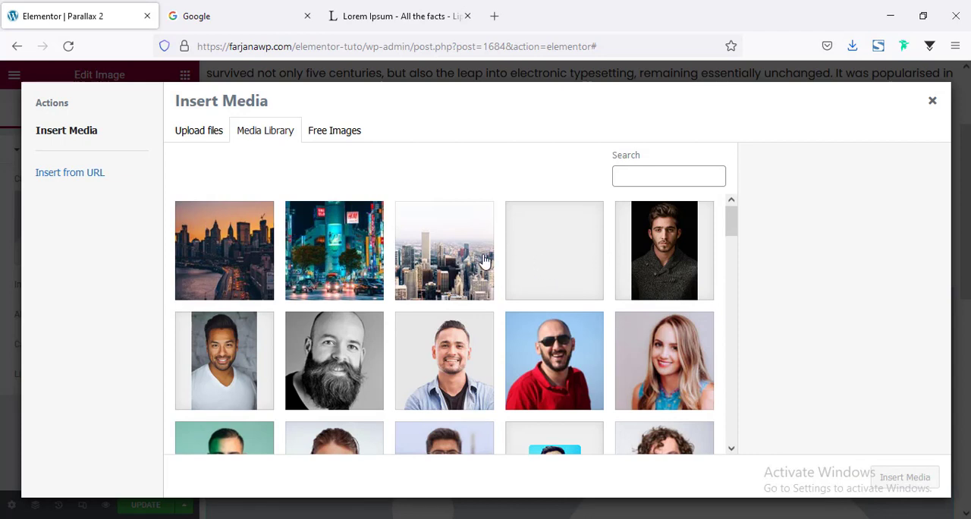
pyautogui.click(448, 264)
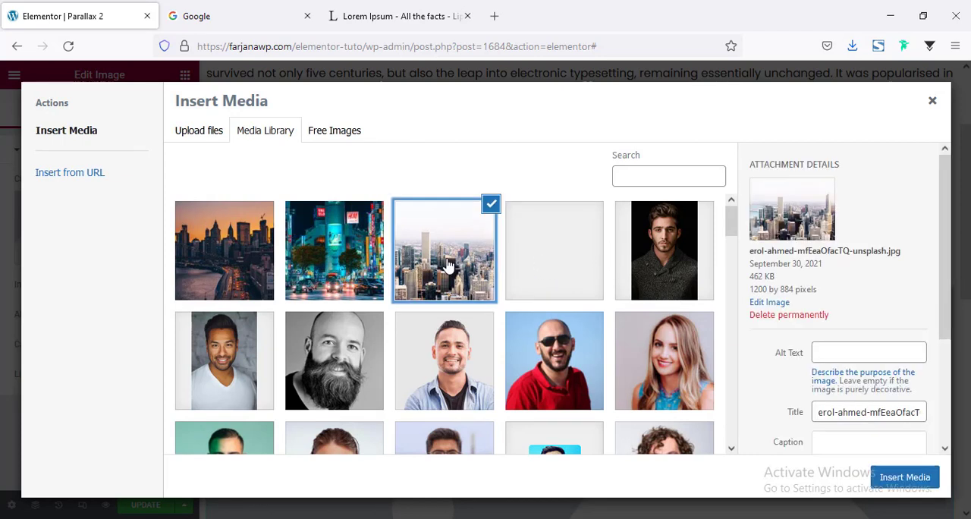
pyautogui.click(896, 485)
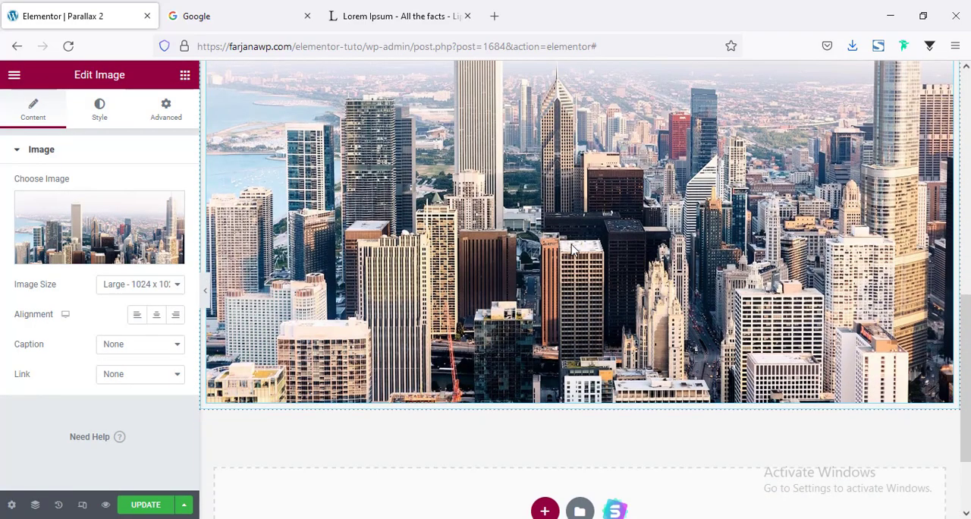
pyautogui.scroll(2, 575, 250)
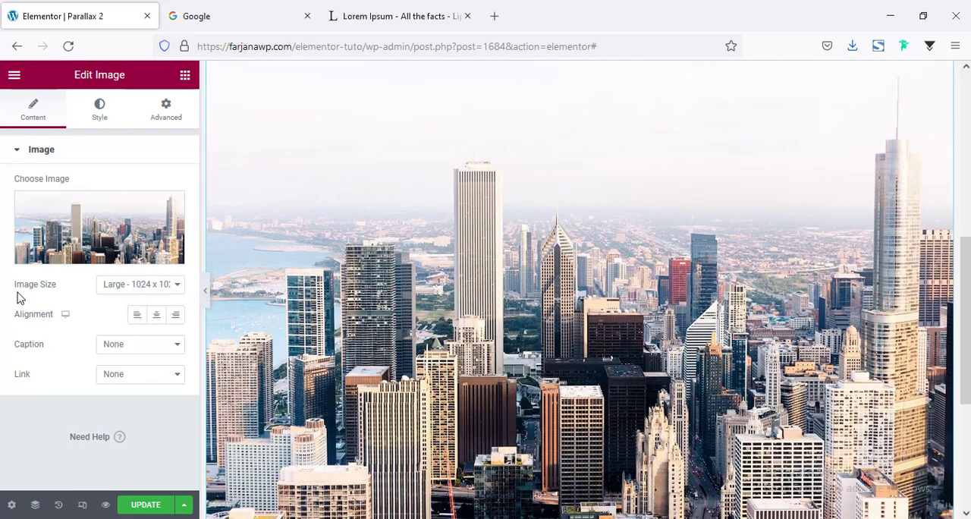
pyautogui.click(132, 288)
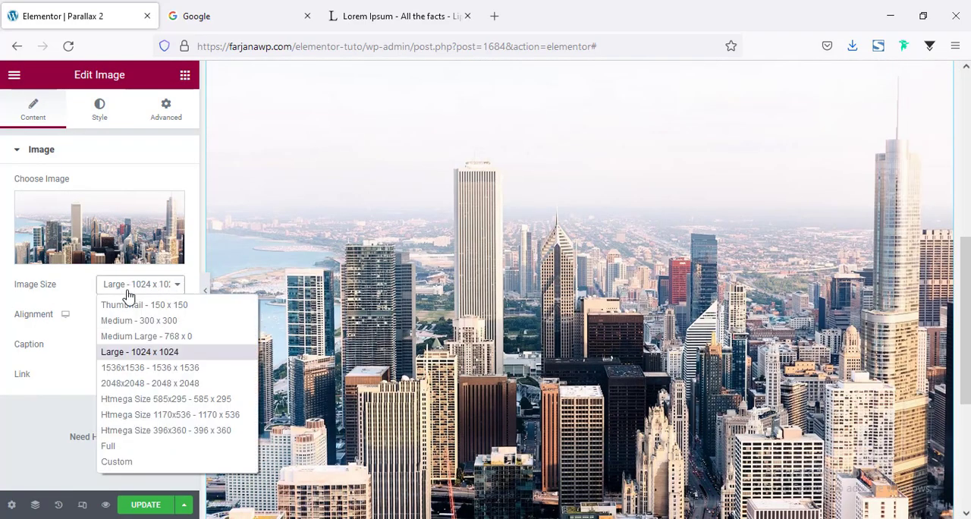
pyautogui.click(133, 449)
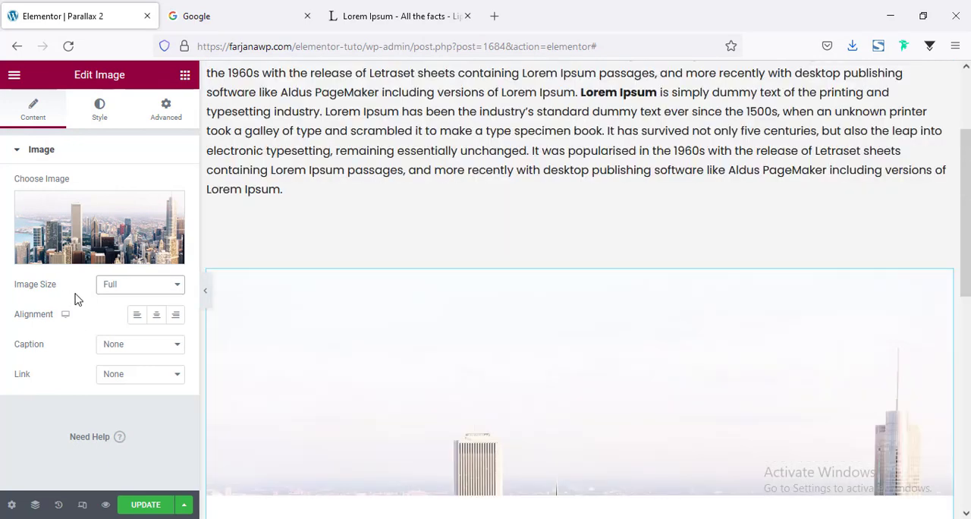
# Set the skyline image's height to 450 px and width to 100%, and preview the page without the editing panel
pyautogui.click(99, 114)
pyautogui.scroll(-5, 433, 282)
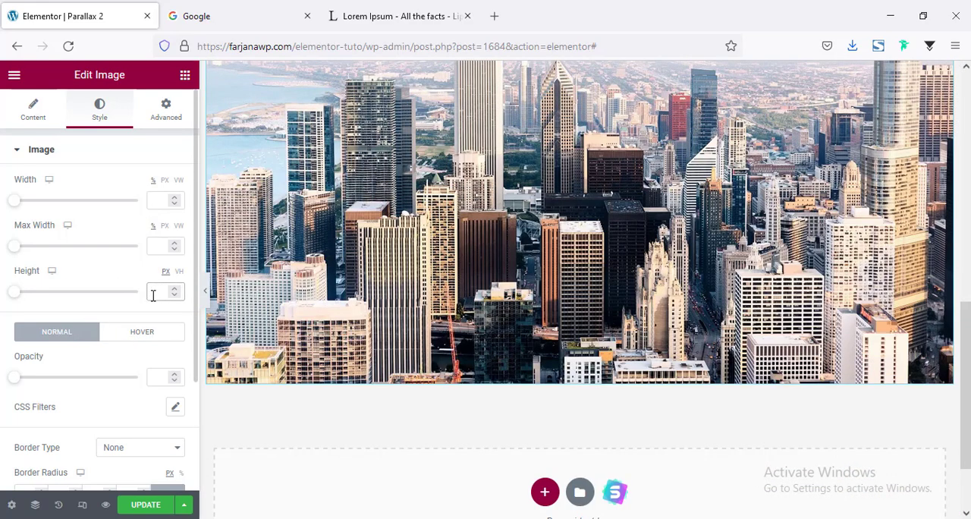
pyautogui.click(152, 295)
pyautogui.write('250')
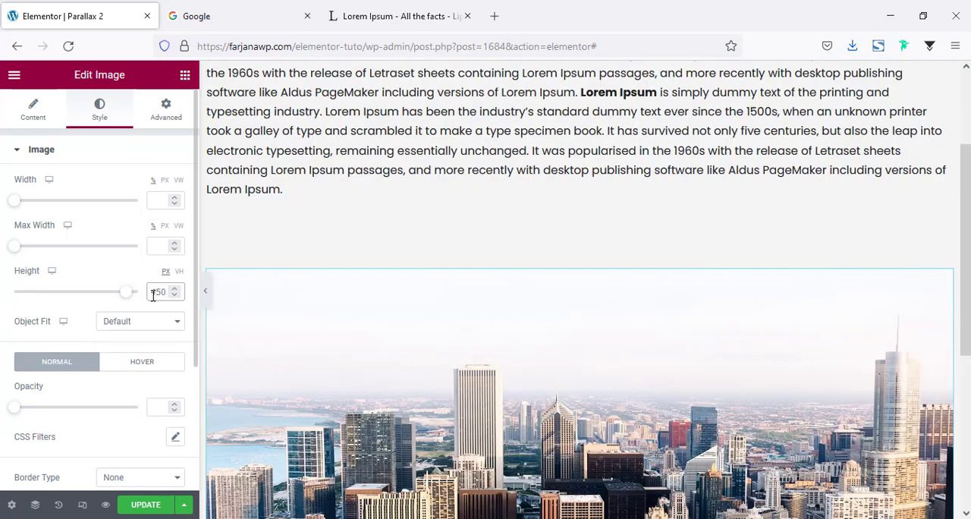
pyautogui.scroll(-2, 284, 331)
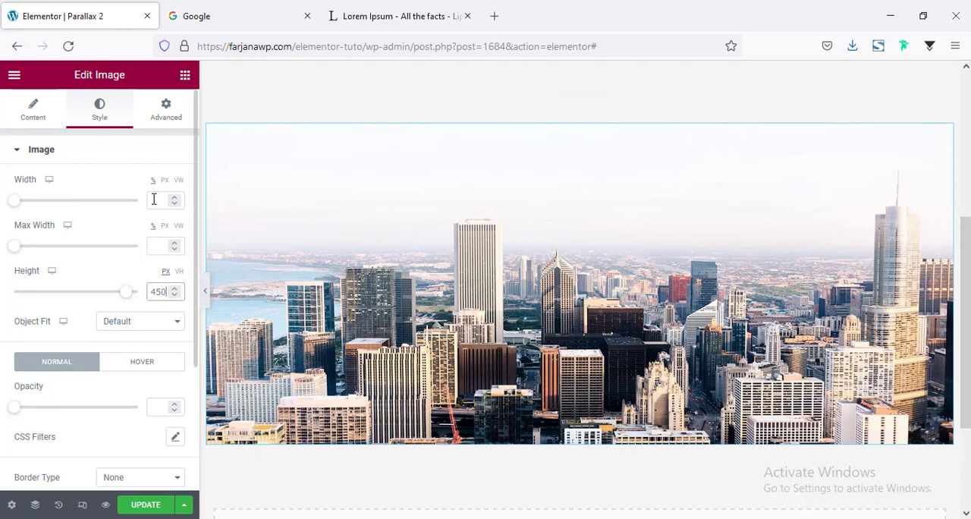
pyautogui.moveTo(102, 203); pyautogui.dragTo(170, 210)
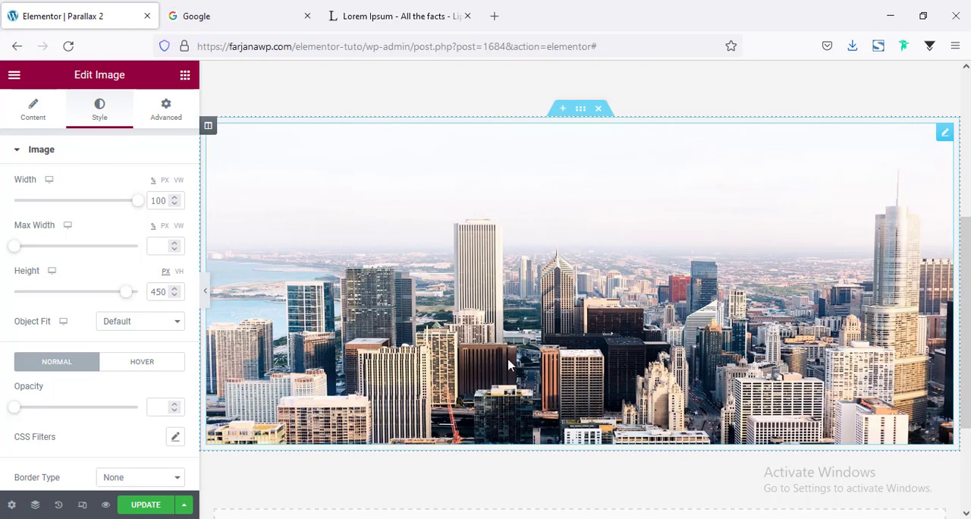
pyautogui.scroll(1, 205, 295)
pyautogui.click(204, 294)
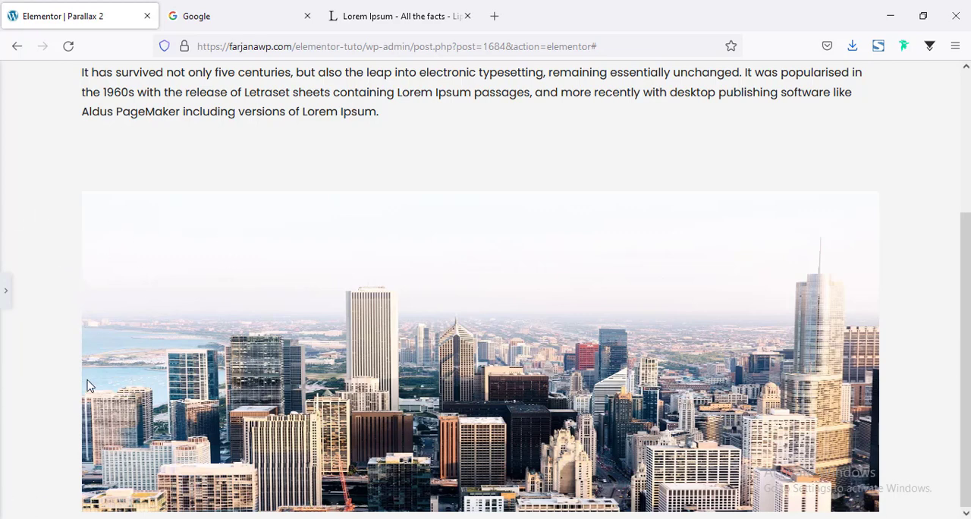
pyautogui.click(4, 294)
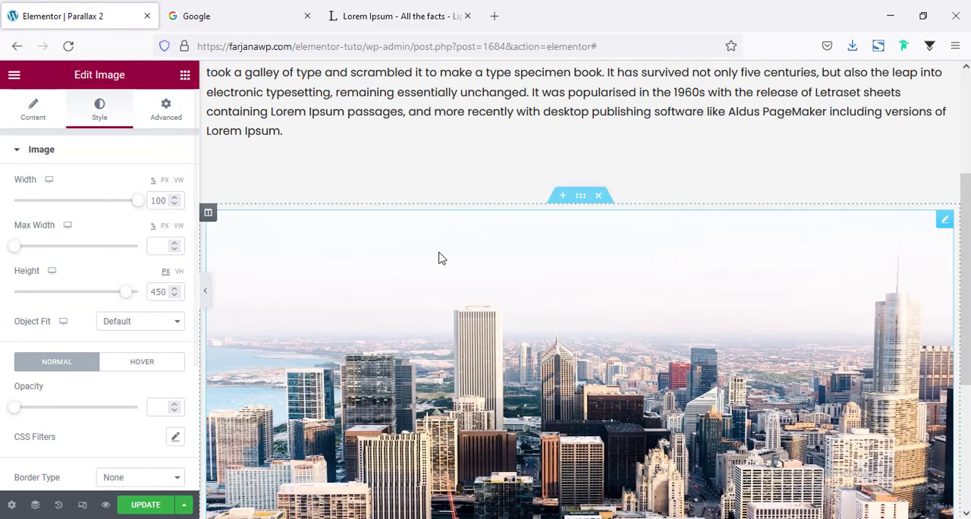
# Set the image section's content width to Full Width and its columns gap to No Gap, and preview the page at full width
pyautogui.click(431, 203)
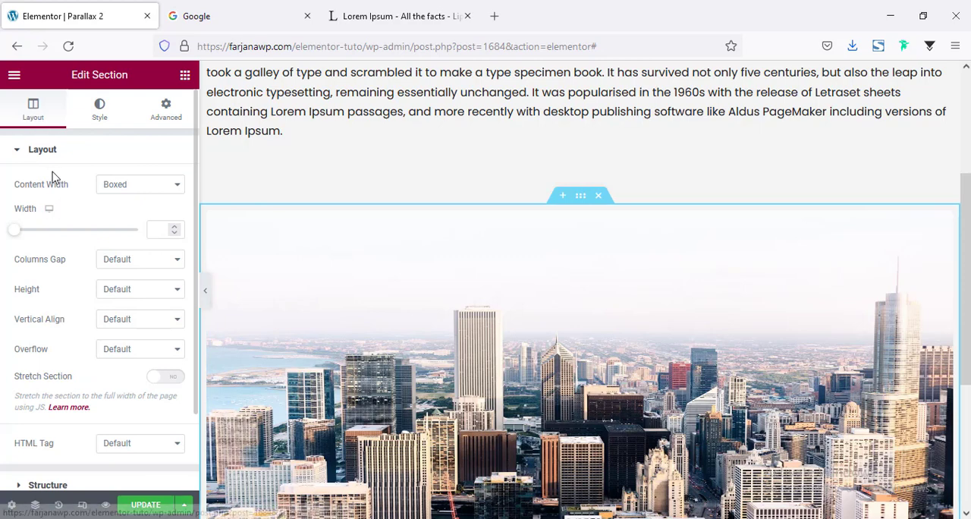
pyautogui.click(121, 189)
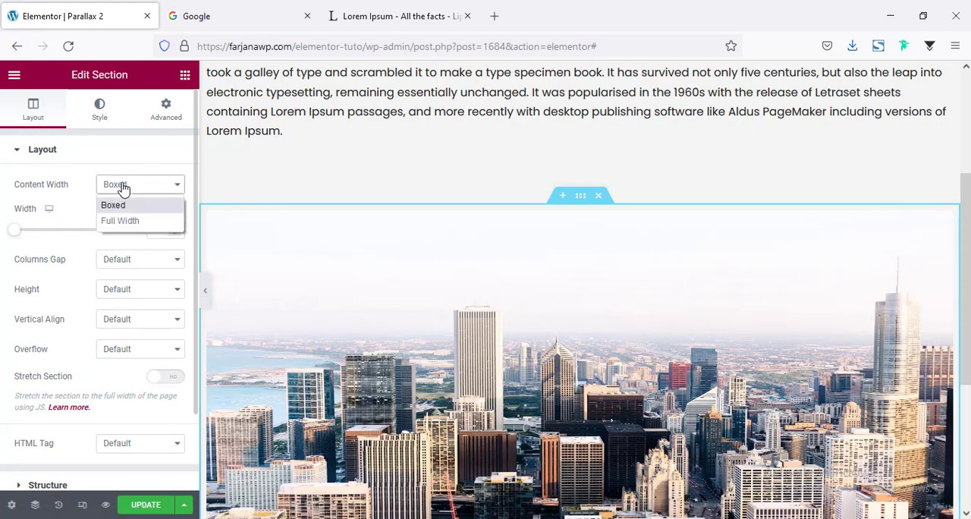
pyautogui.click(136, 220)
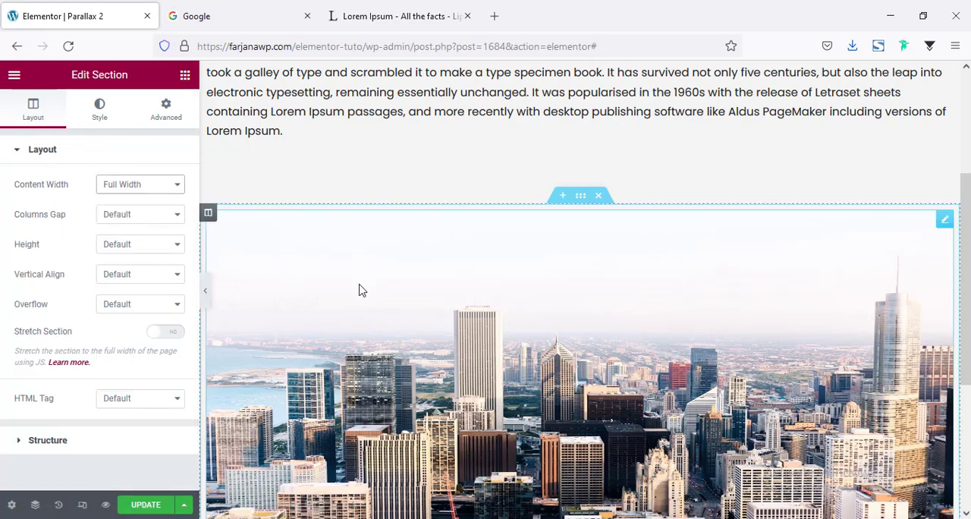
pyautogui.click(114, 221)
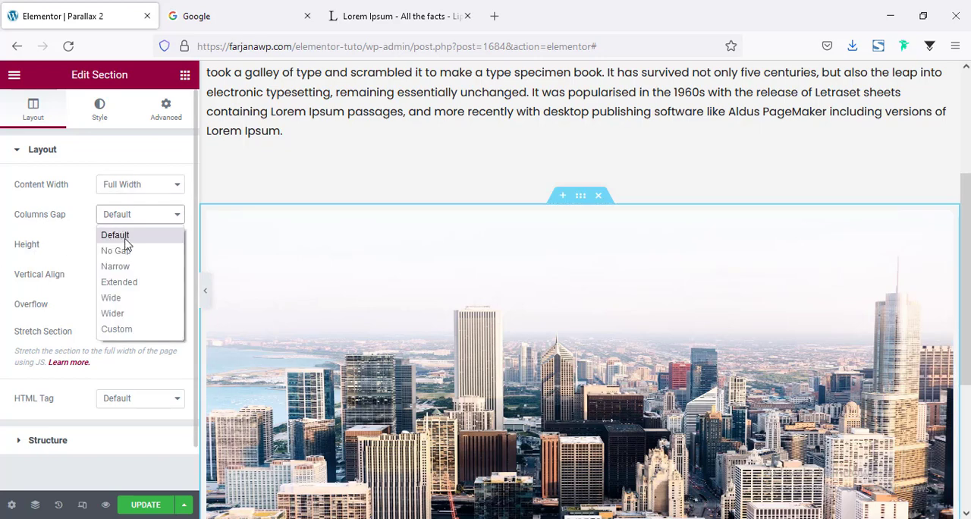
pyautogui.click(128, 251)
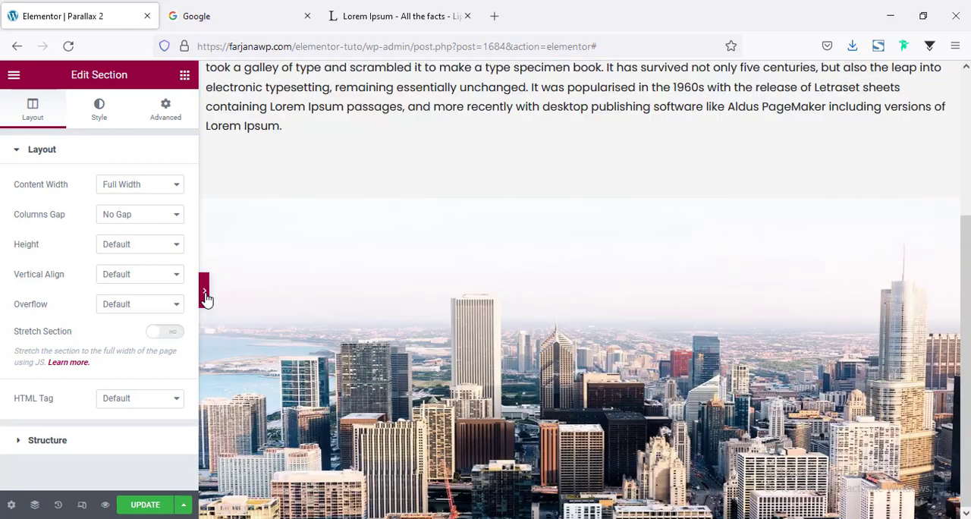
pyautogui.click(205, 294)
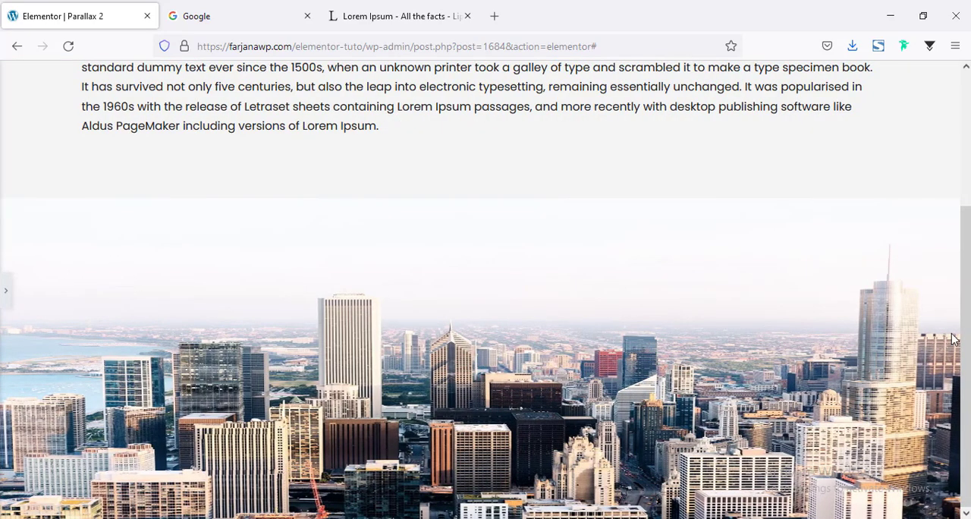
pyautogui.click(3, 294)
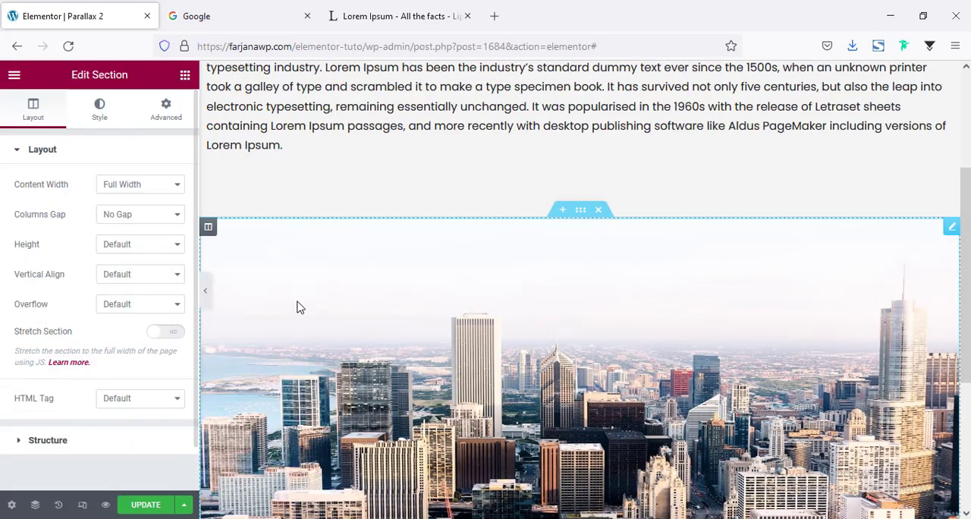
# Set the skyline image's object fit to Cover and check it on the page
pyautogui.click(297, 306)
pyautogui.click(97, 106)
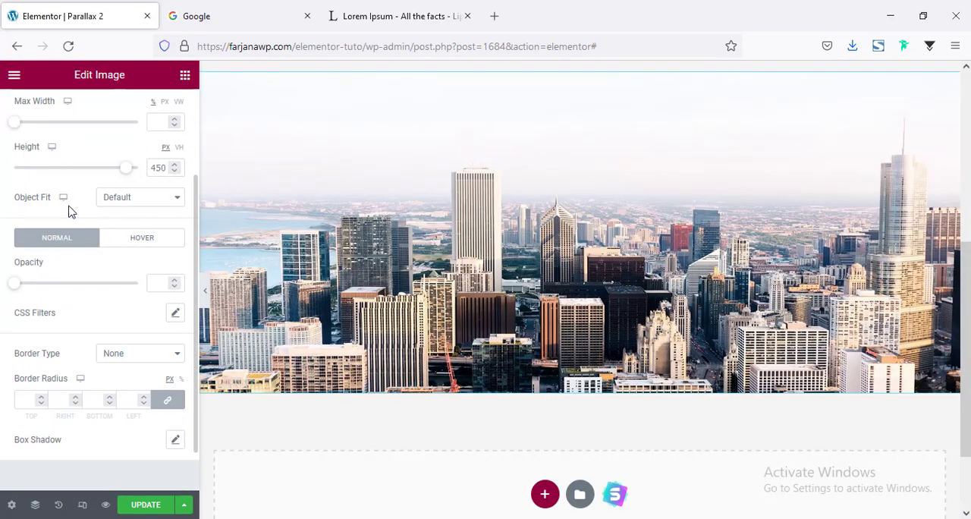
pyautogui.click(127, 199)
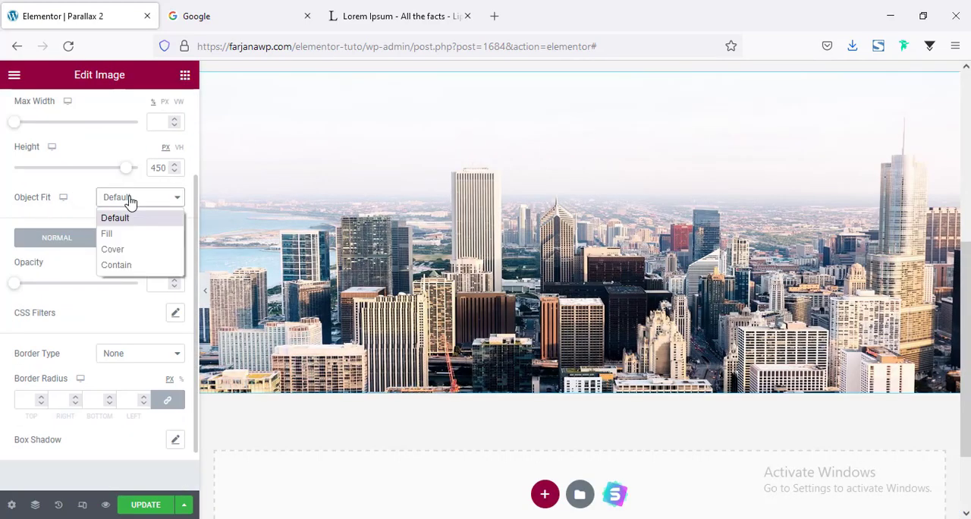
pyautogui.click(124, 249)
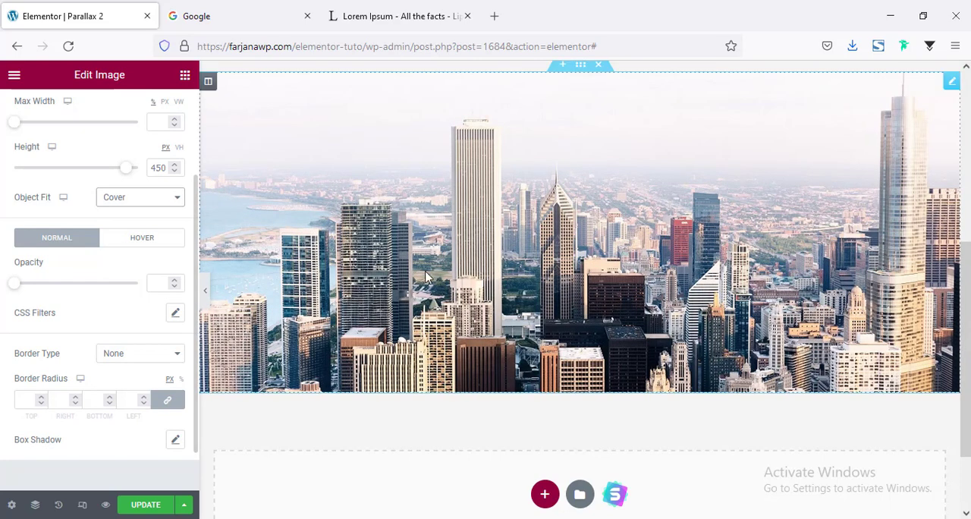
pyautogui.scroll(2, 425, 278)
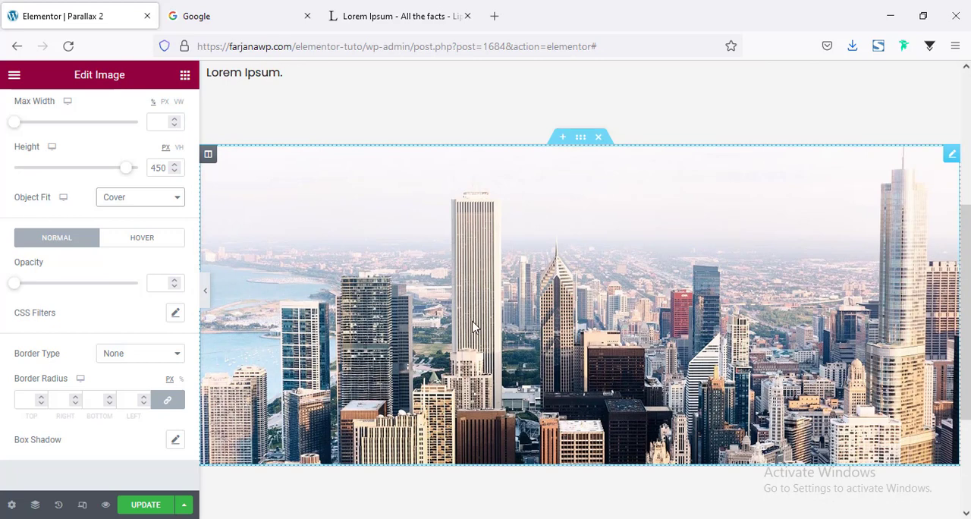
pyautogui.scroll(-2, 427, 386)
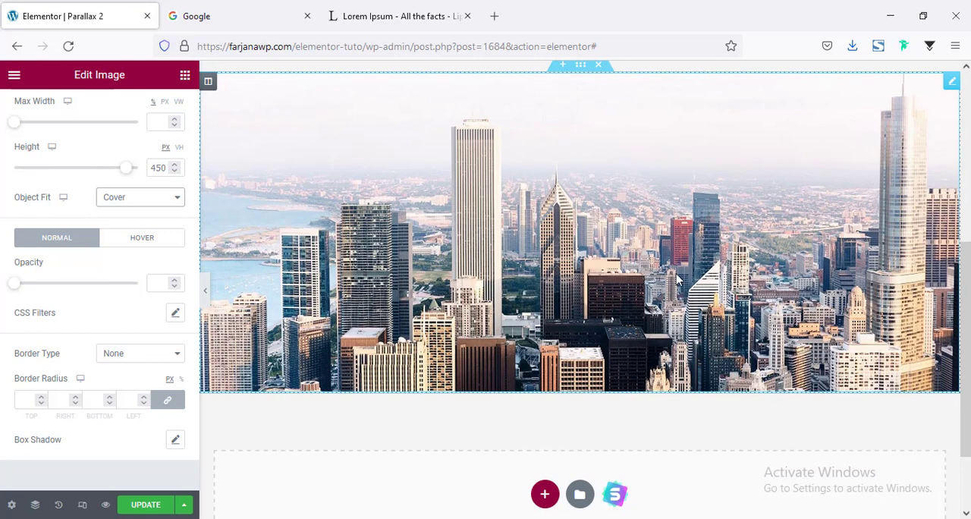
pyautogui.scroll(4, 549, 291)
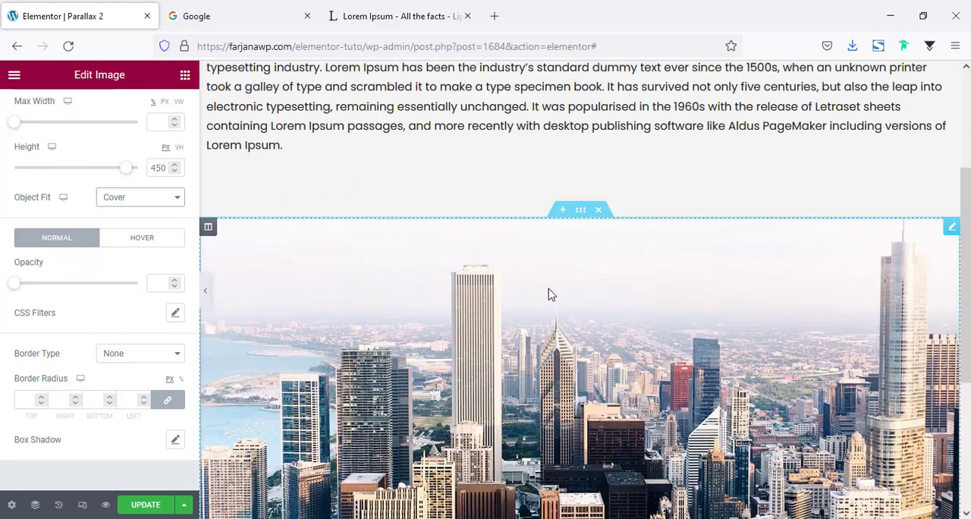
# Add a Heading widget below the skyline image and set its title to "Left"
pyautogui.click(186, 76)
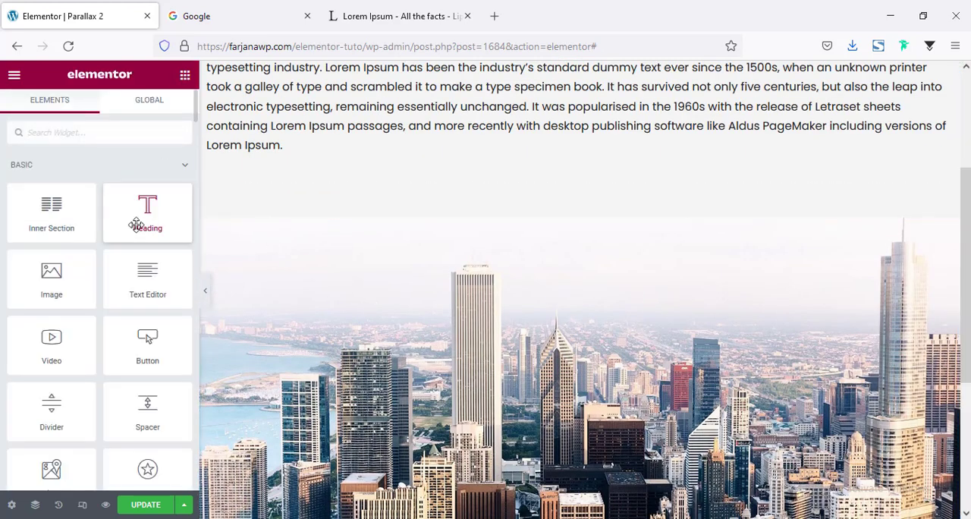
pyautogui.moveTo(149, 219); pyautogui.dragTo(579, 359)
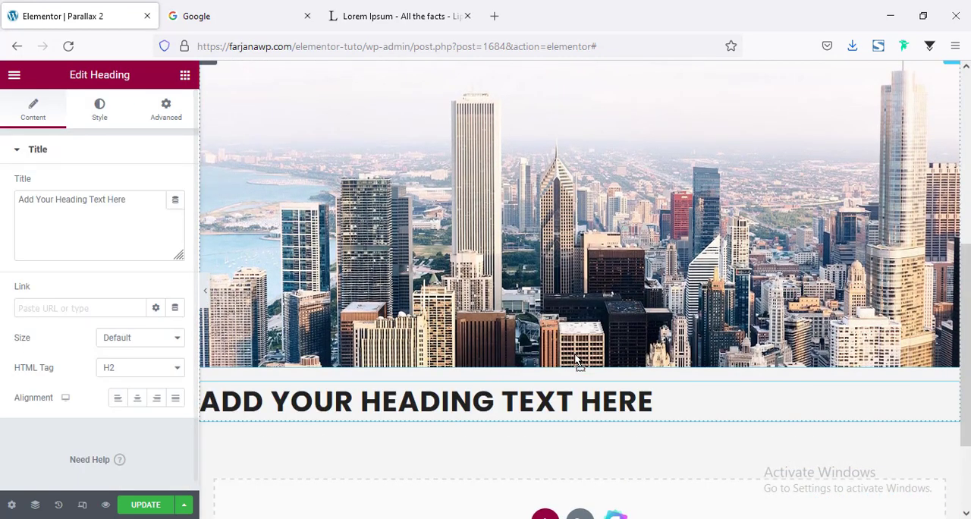
pyautogui.tripleClick(63, 201)
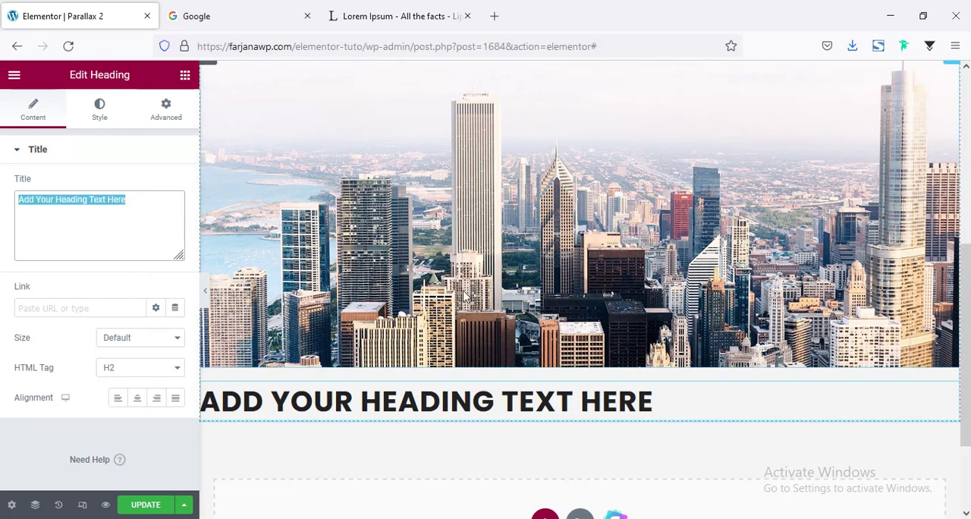
pyautogui.write('Left')
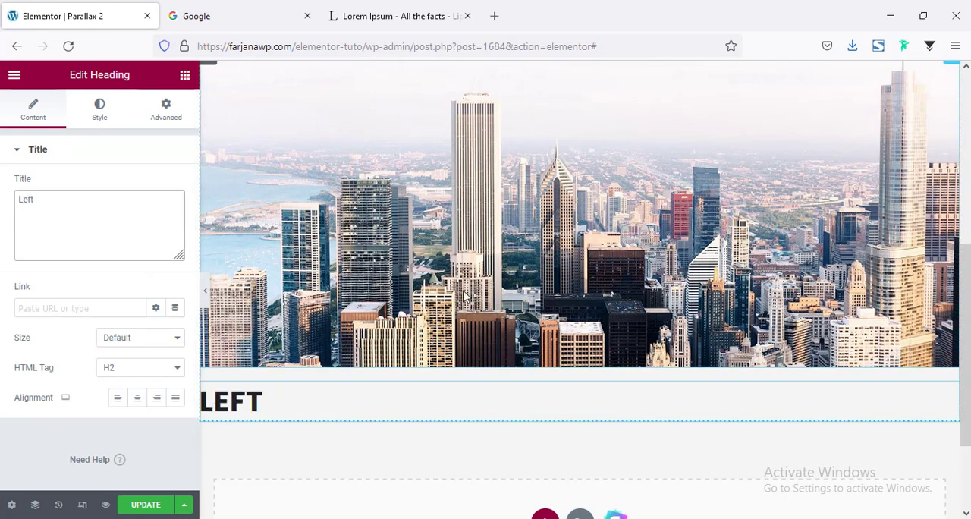
# Set the "Left" heading's position to Absolute in its positioning settings
pyautogui.click(166, 109)
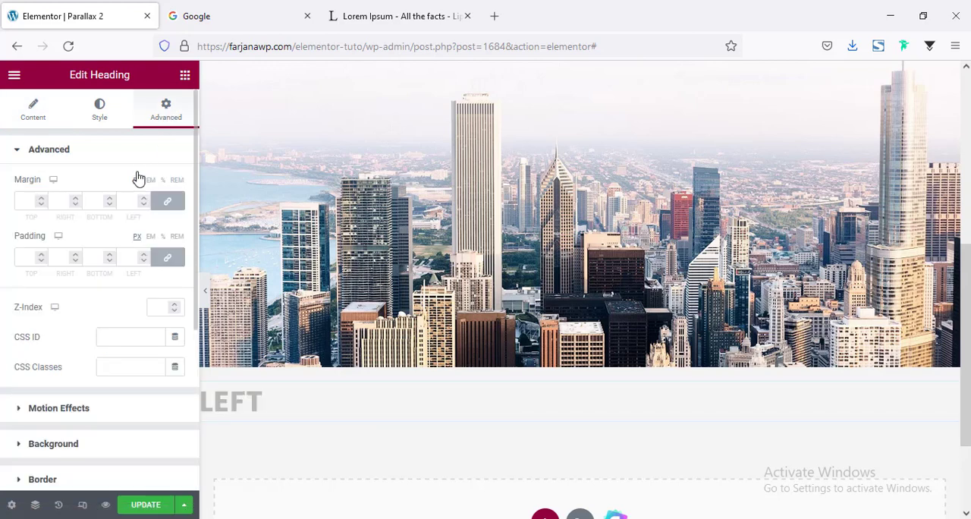
pyautogui.scroll(-3, 130, 260)
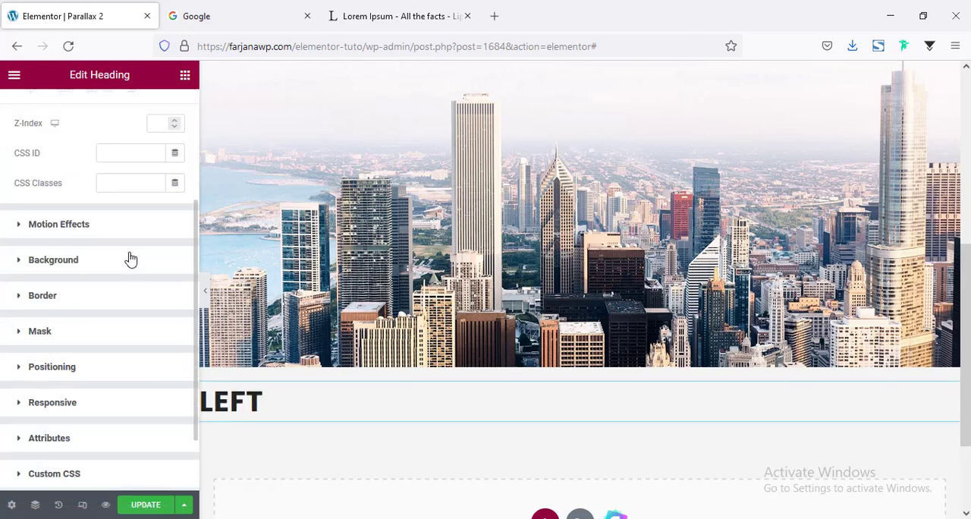
pyautogui.scroll(-1, 67, 304)
pyautogui.click(72, 310)
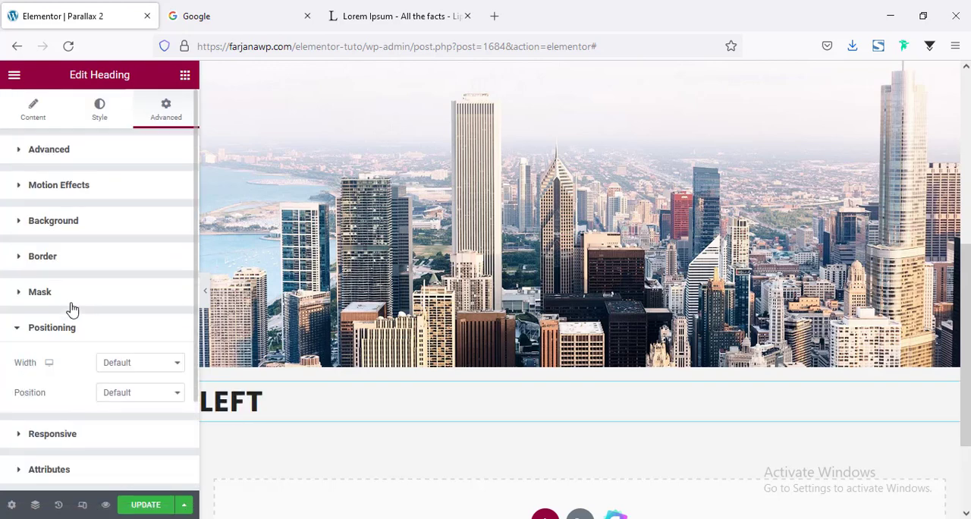
pyautogui.scroll(-1, 84, 303)
pyautogui.click(145, 328)
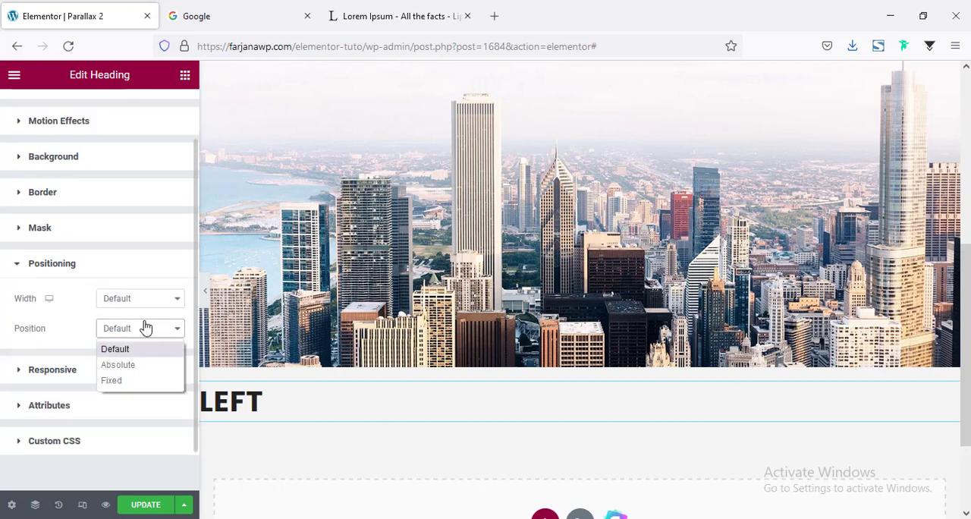
pyautogui.click(126, 378)
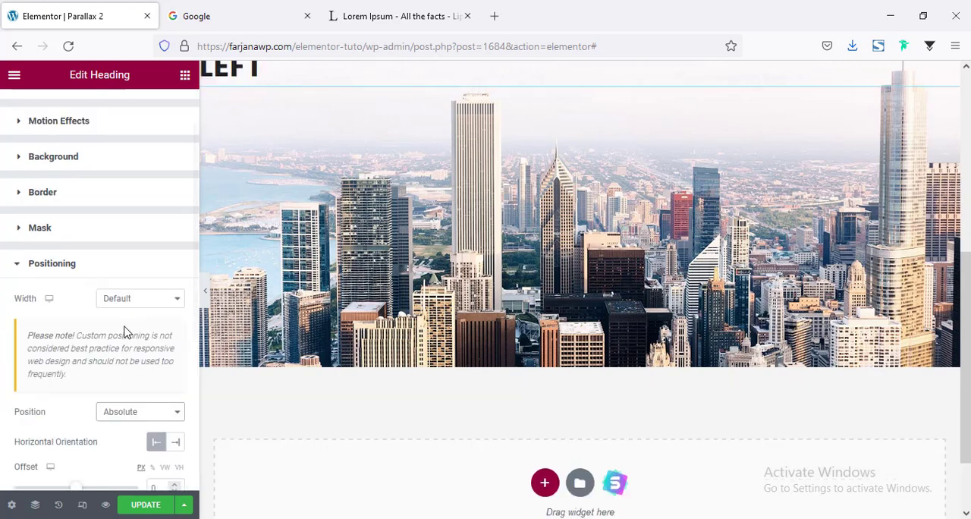
# Anchor the "Left" heading vertically to the bottom and set its vertical offset to 49%
pyautogui.scroll(-4, 124, 329)
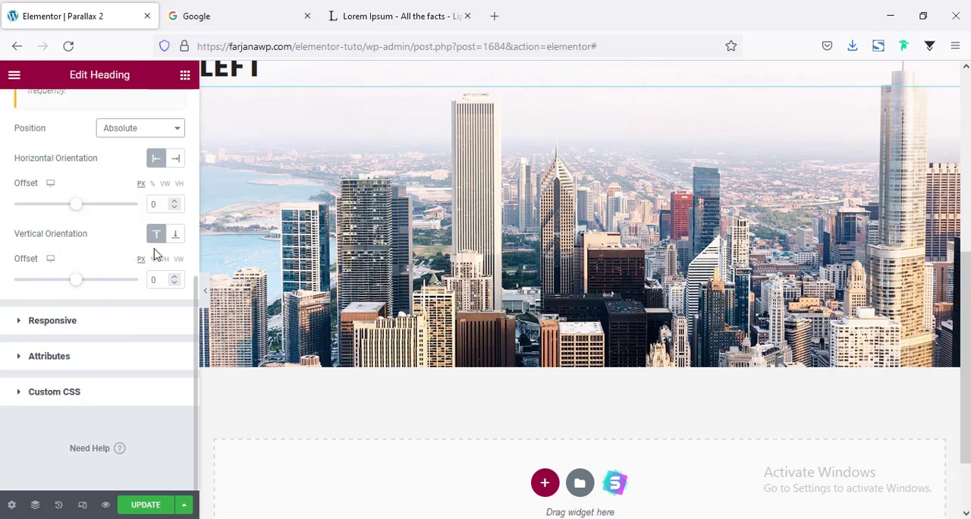
pyautogui.click(175, 235)
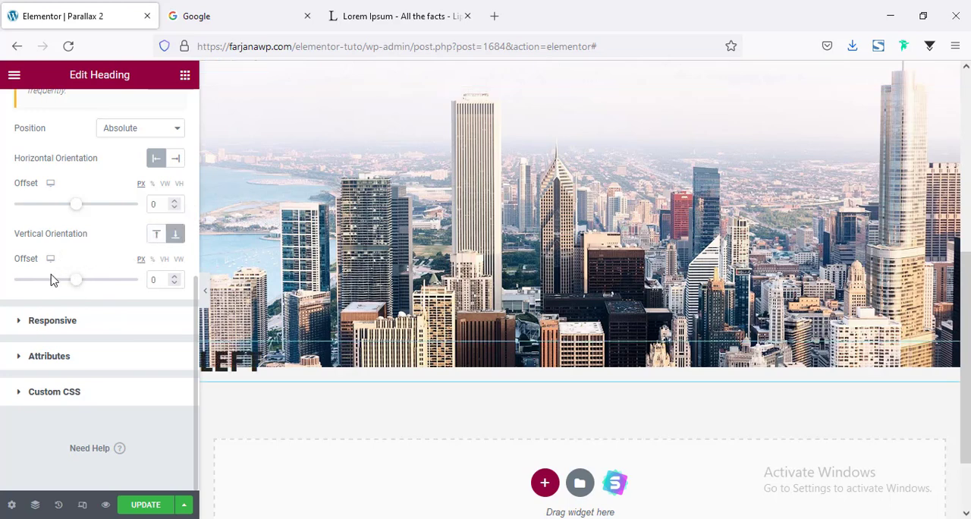
pyautogui.click(152, 260)
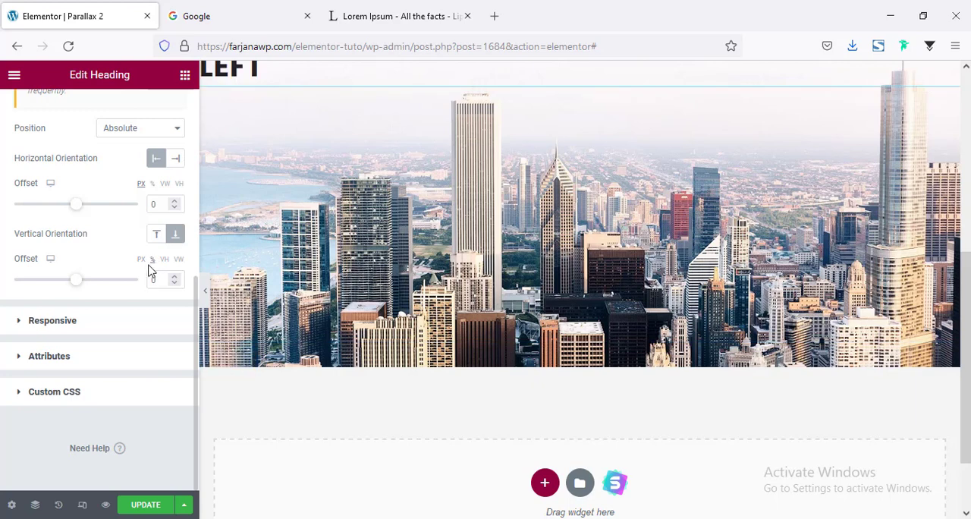
pyautogui.moveTo(75, 283)
pyautogui.mouseDown()
pyautogui.moveTo(103, 289)
pyautogui.moveTo(92, 286)
pyautogui.mouseUp()
pyautogui.scroll(3, 321, 314)
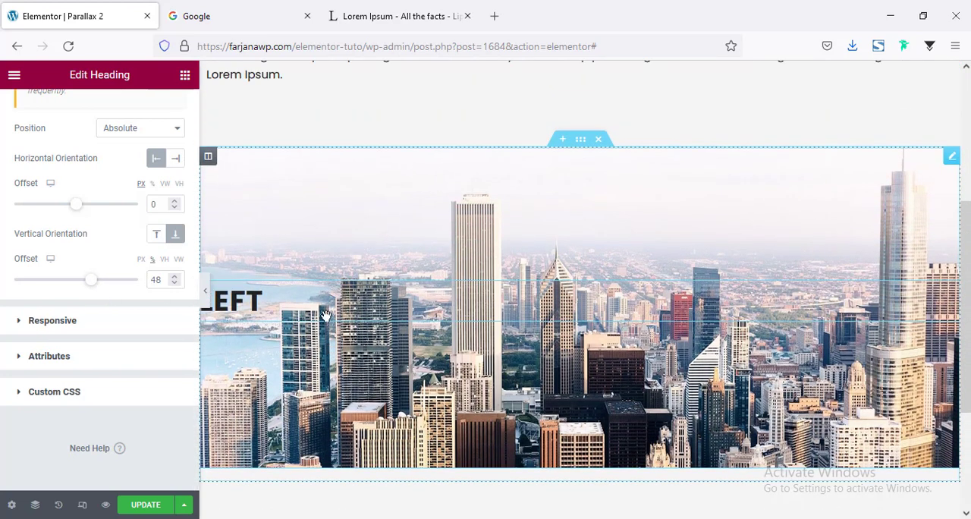
pyautogui.scroll(-2, 323, 328)
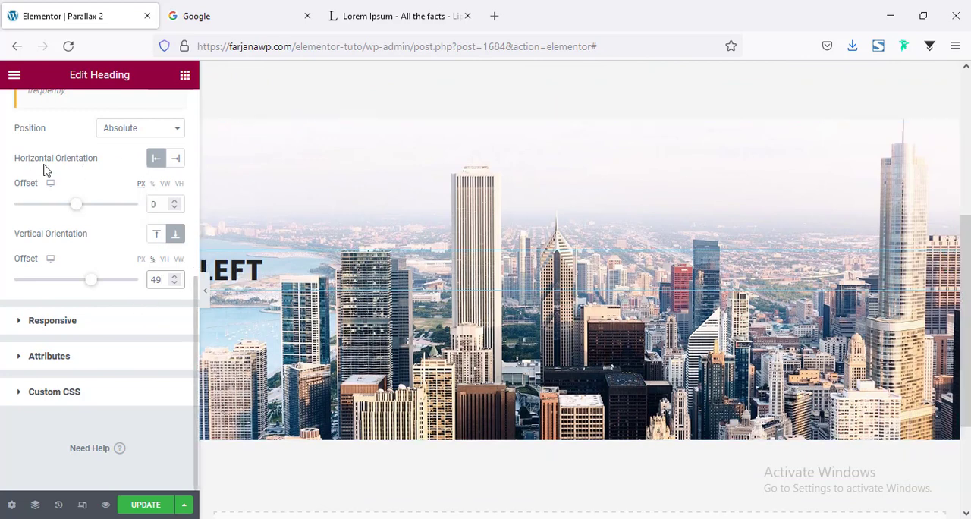
# Set the "Left" heading's width to Inline (auto)
pyautogui.scroll(2, 144, 186)
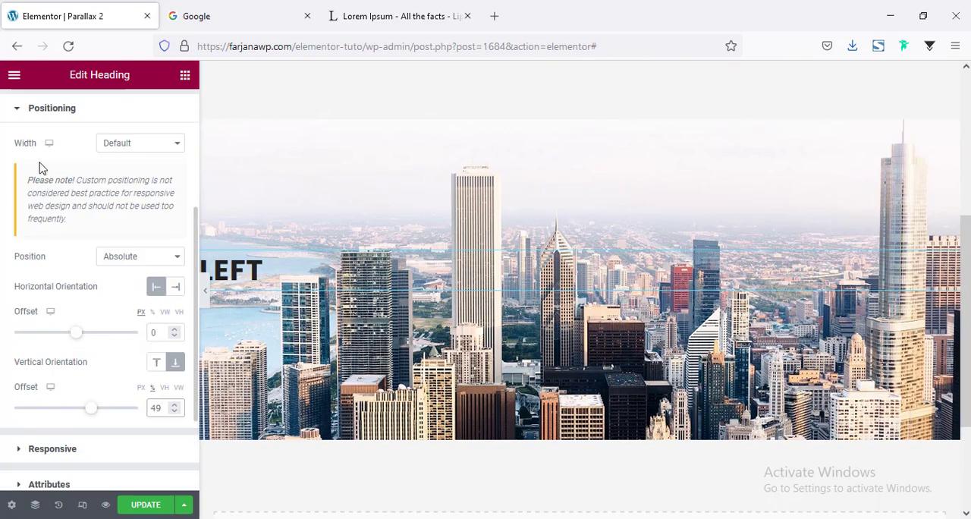
pyautogui.click(122, 145)
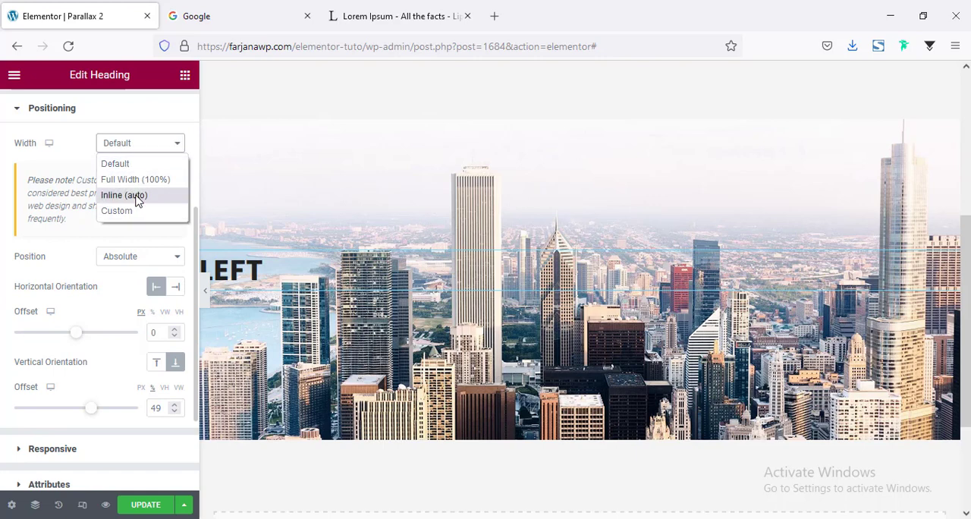
pyautogui.click(124, 195)
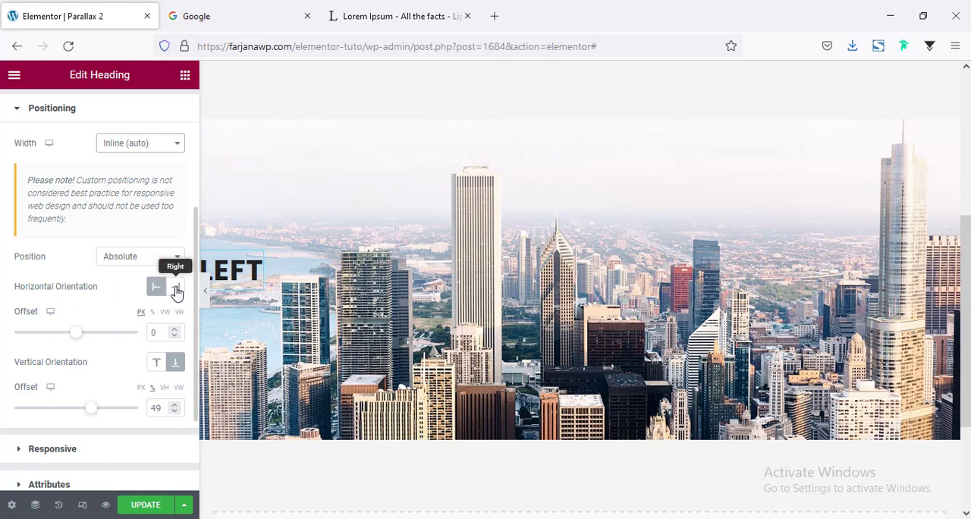
# Set the "Left" heading's horizontal offset to 49% and preview the page without the editing panel
pyautogui.moveTo(78, 333); pyautogui.dragTo(112, 308)
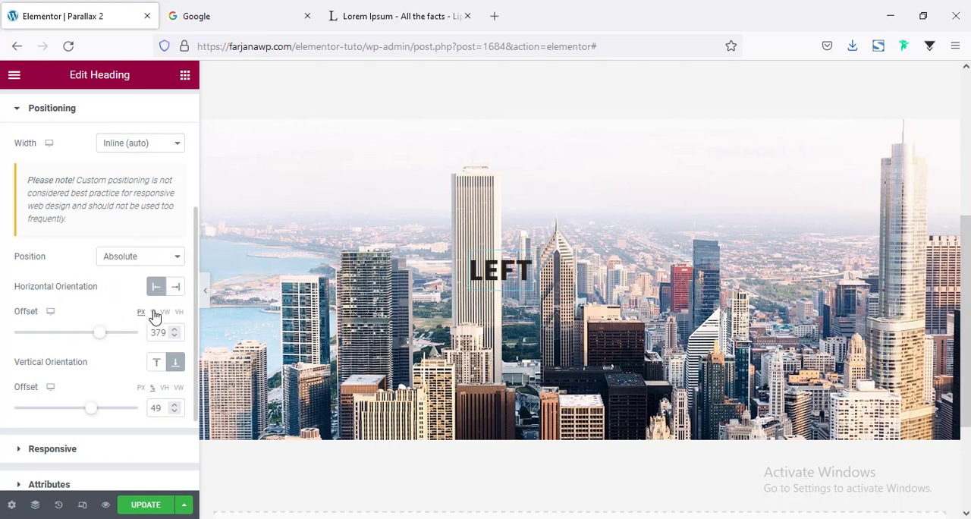
pyautogui.click(152, 312)
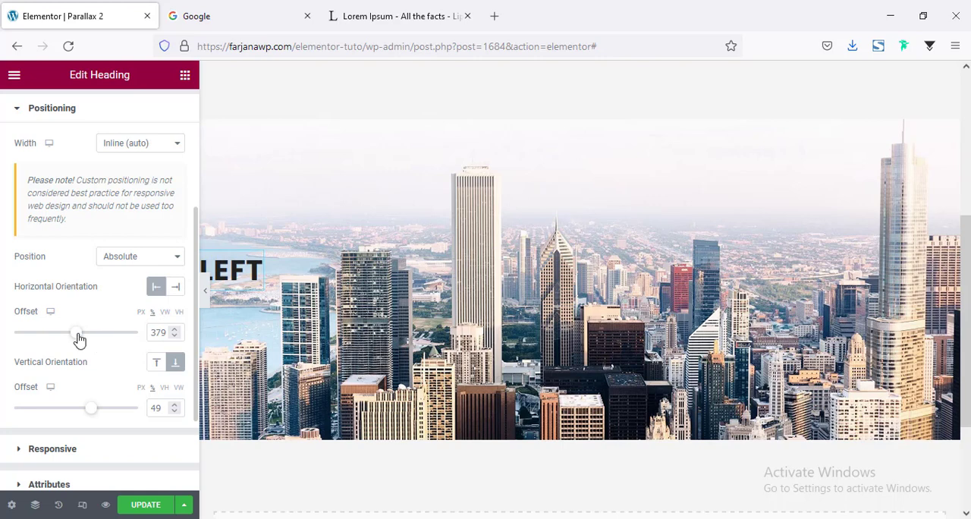
pyautogui.moveTo(80, 339)
pyautogui.mouseDown()
pyautogui.moveTo(61, 334)
pyautogui.moveTo(92, 342)
pyautogui.mouseUp()
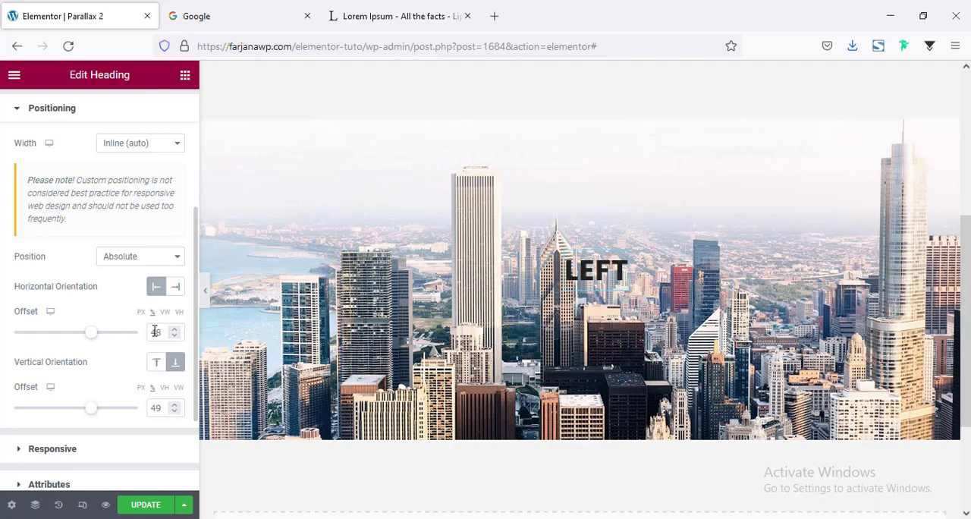
pyautogui.press('Up')
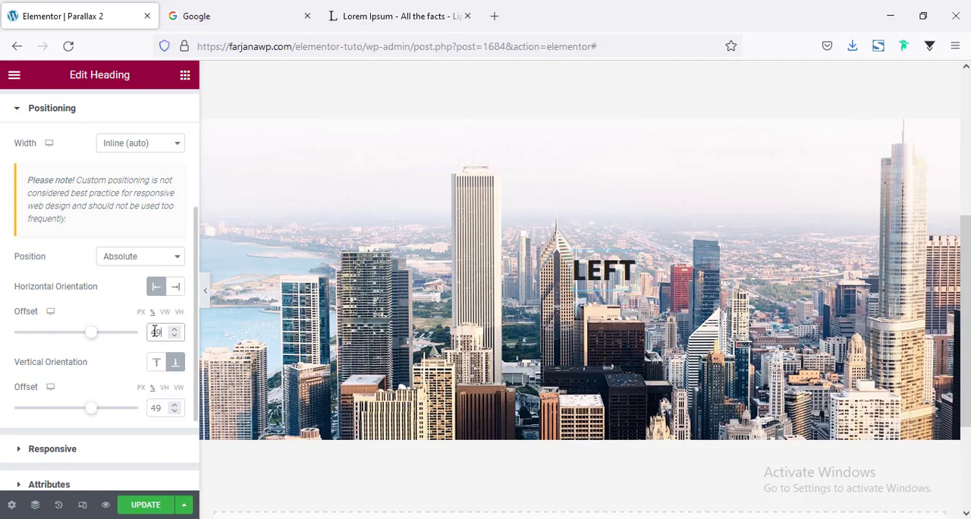
pyautogui.click(206, 299)
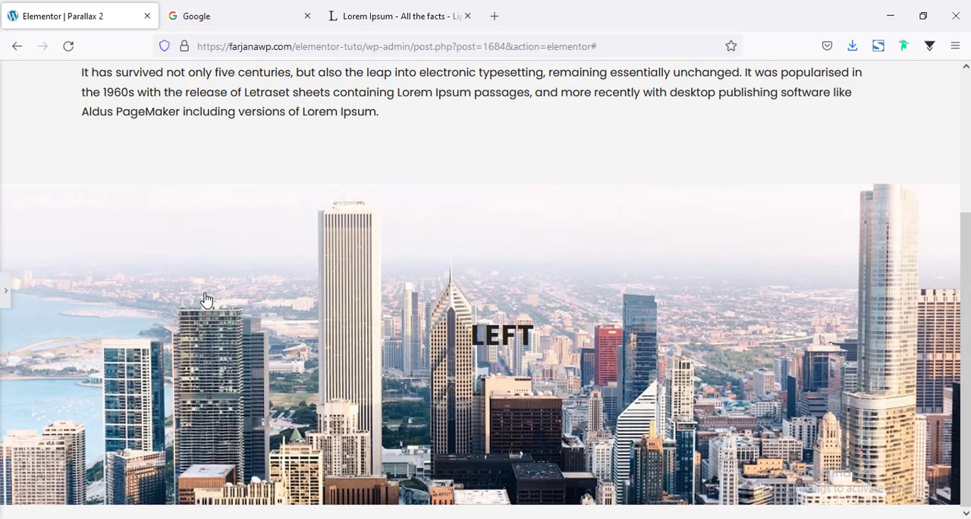
pyautogui.click(5, 292)
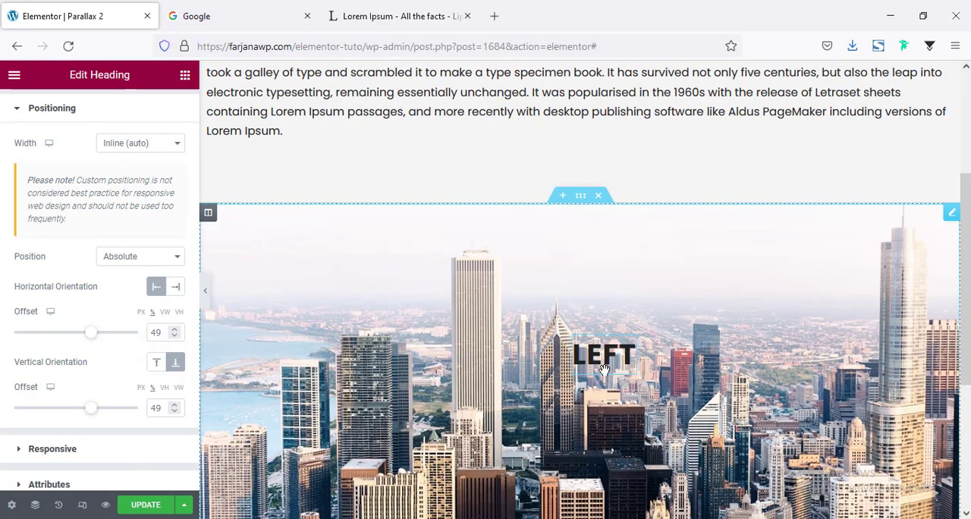
# Give the "Left" heading a white background using the global color Saved Color #8 (#FFF)
pyautogui.scroll(3, 90, 368)
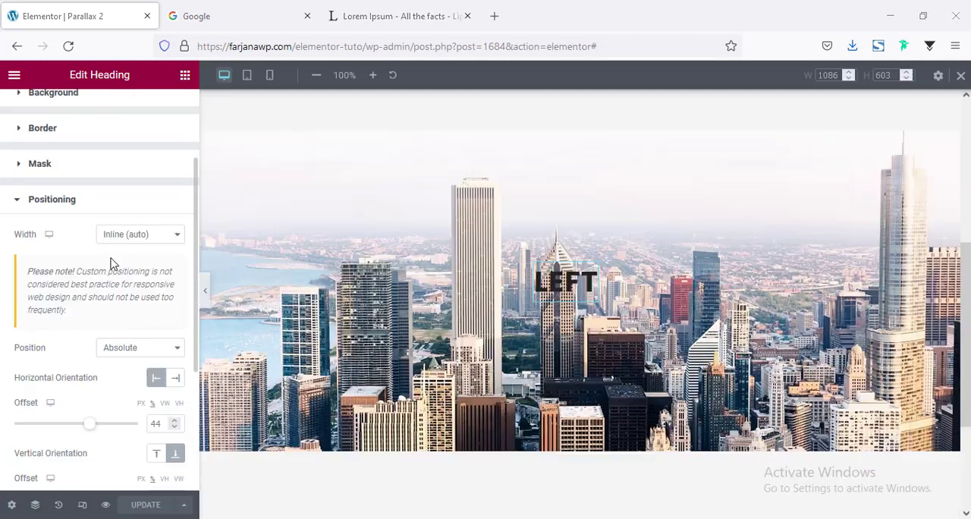
pyautogui.scroll(2, 110, 263)
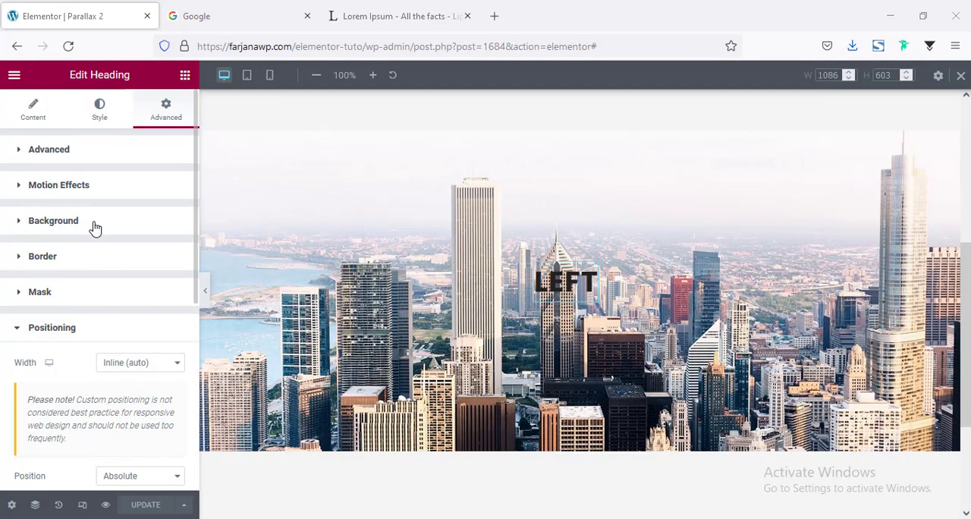
pyautogui.click(94, 228)
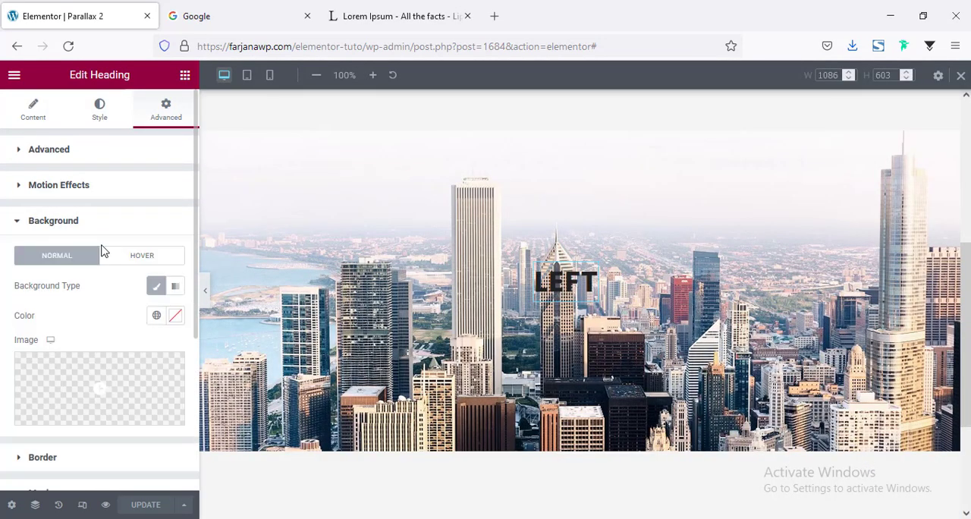
pyautogui.click(157, 316)
pyautogui.scroll(-2, 102, 255)
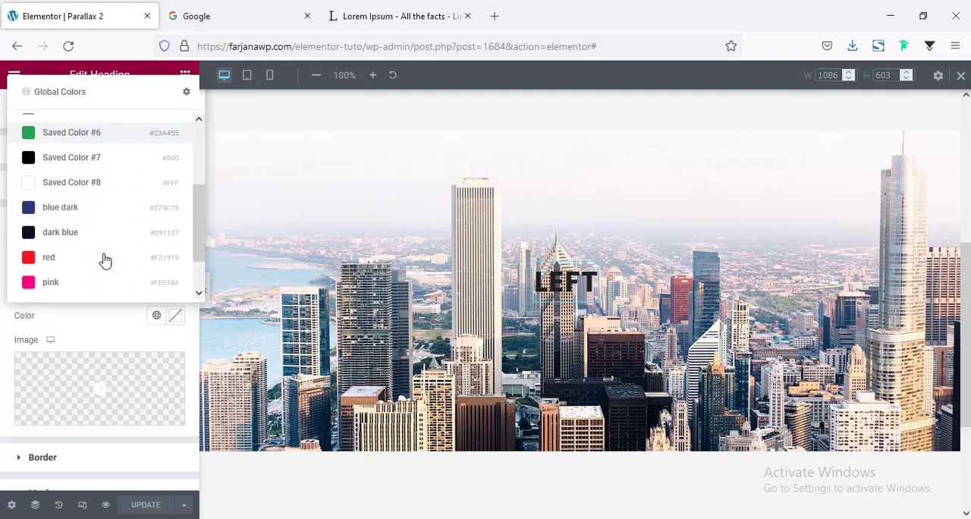
pyautogui.click(103, 187)
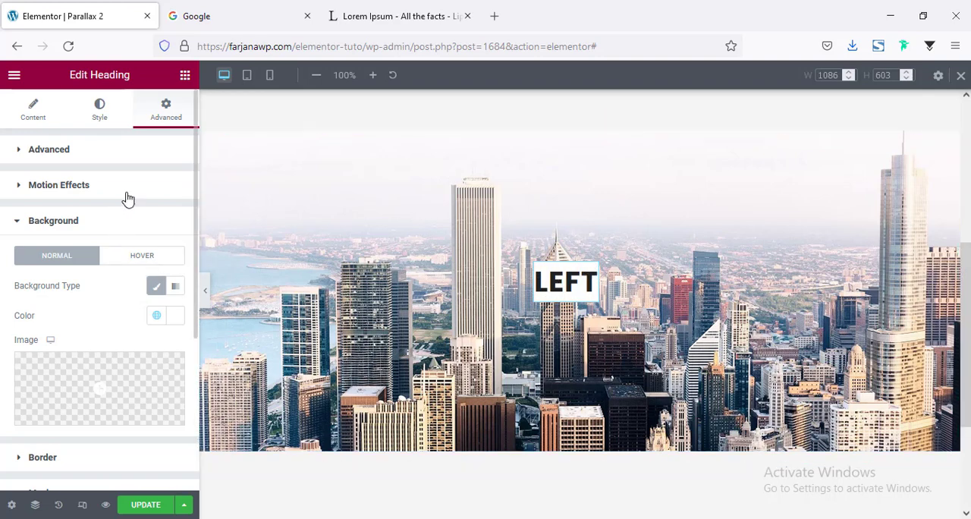
# Set the "Left" heading's padding to 10 px at top and bottom and 20 px on the right and left, with unlinked values
pyautogui.click(139, 159)
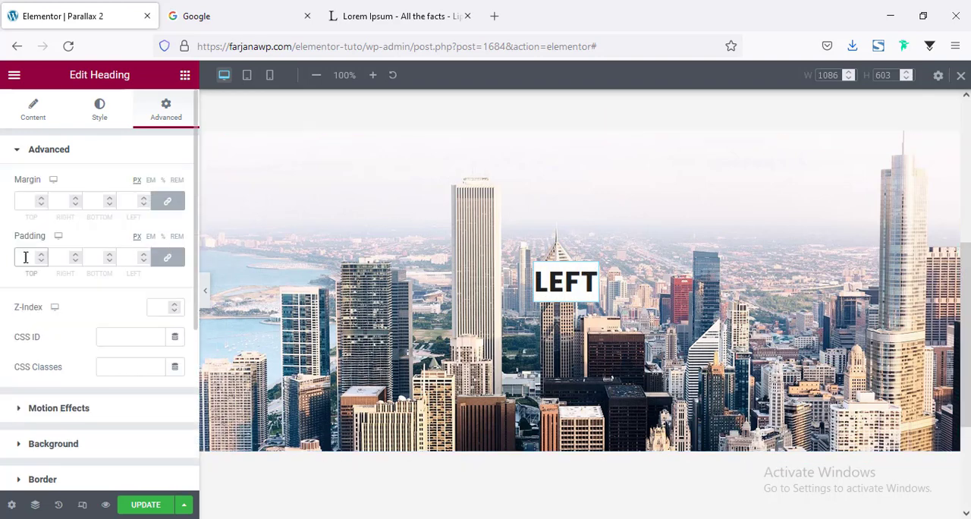
pyautogui.write('10')
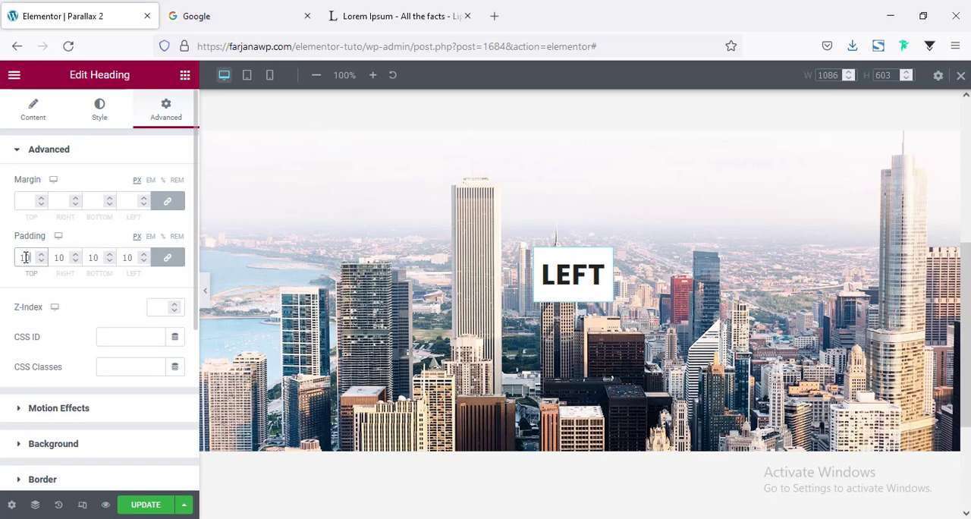
pyautogui.click(167, 260)
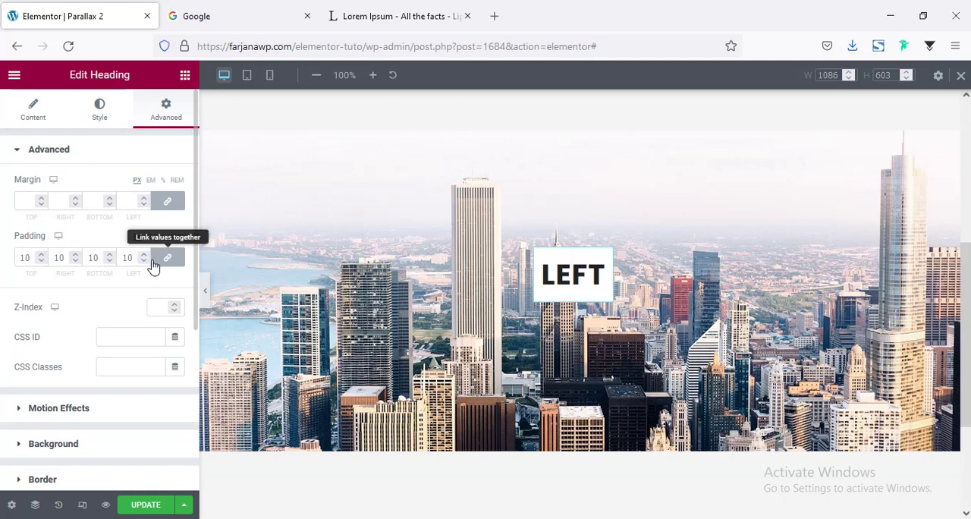
pyautogui.click(53, 256)
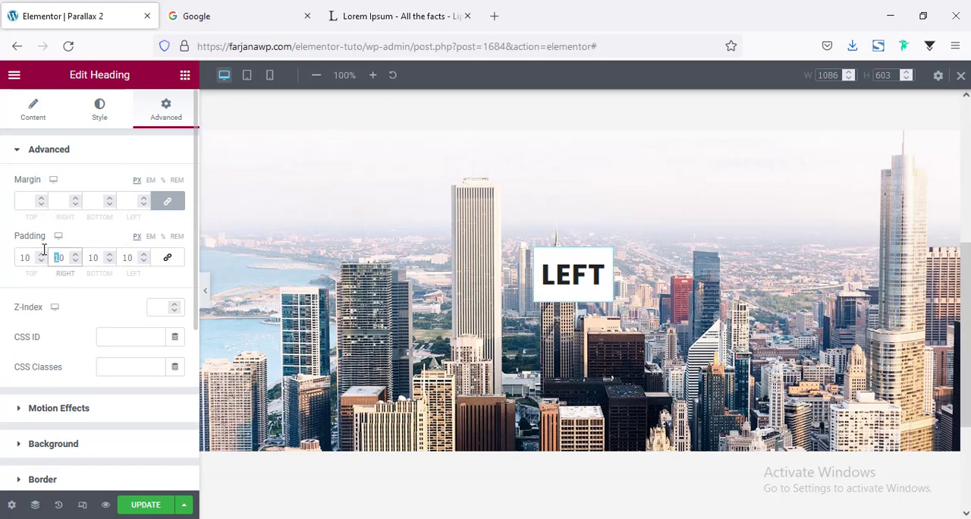
pyautogui.write('20')
pyautogui.click(130, 257)
pyautogui.press('BackSpace')
pyautogui.write('2')
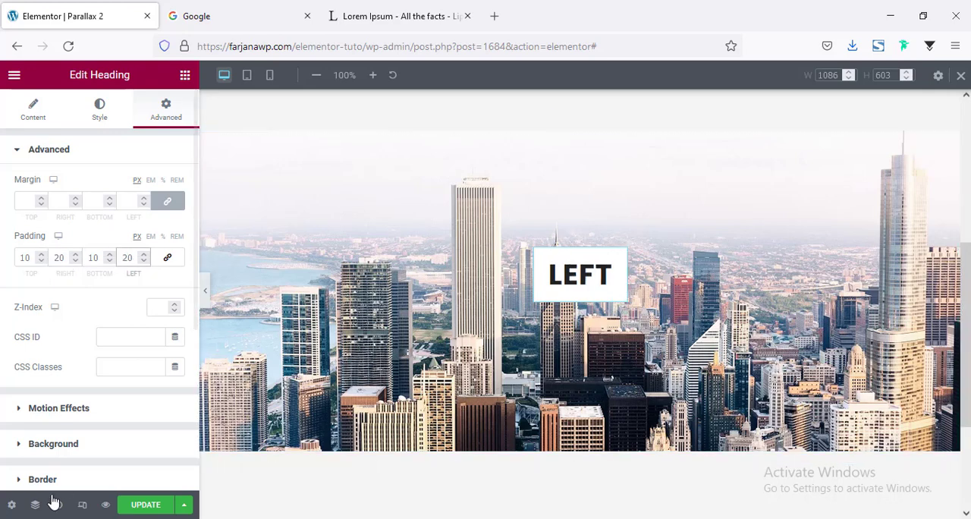
# Update the page to save the changes and check the heading on the skyline image
pyautogui.click(148, 506)
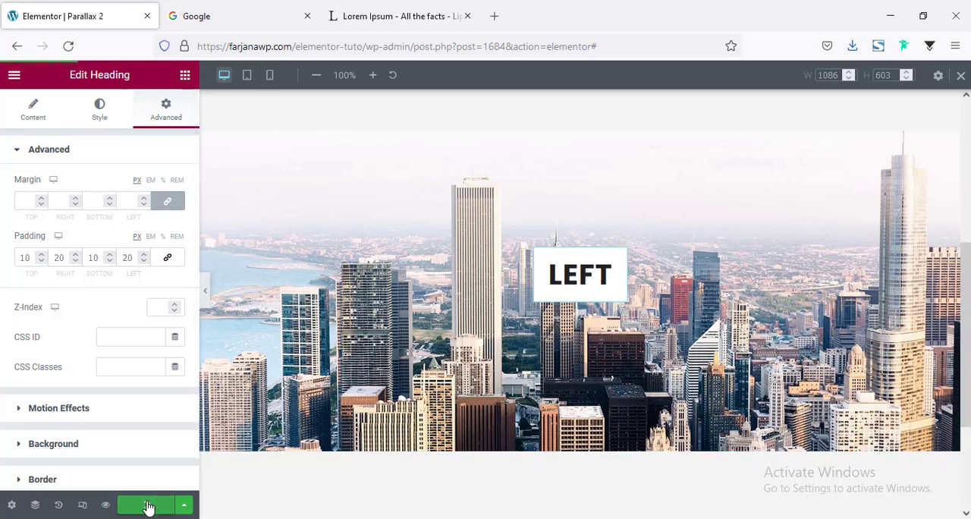
pyautogui.scroll(3, 368, 401)
pyautogui.scroll(-2, 368, 401)
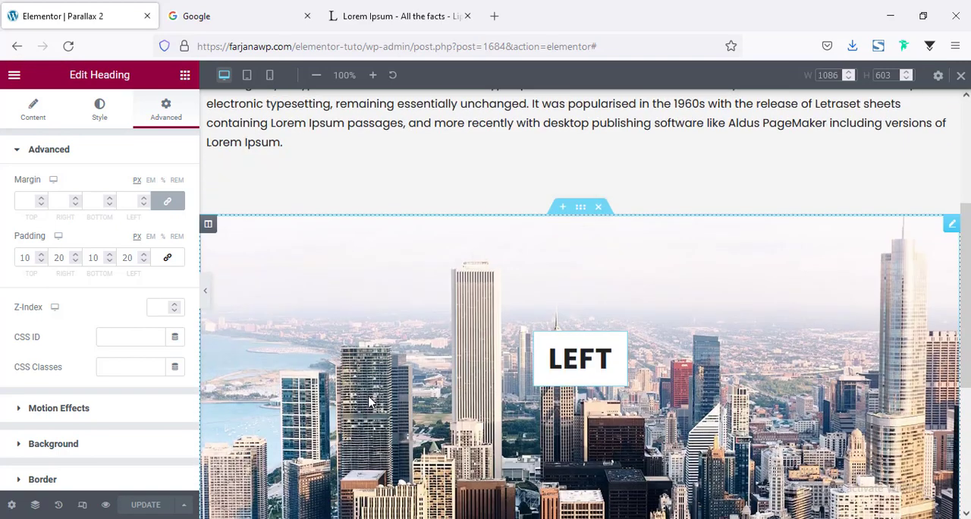
# Switch the preview to Tablet, check the skyline section there, and open the skyline image's style settings
pyautogui.click(82, 508)
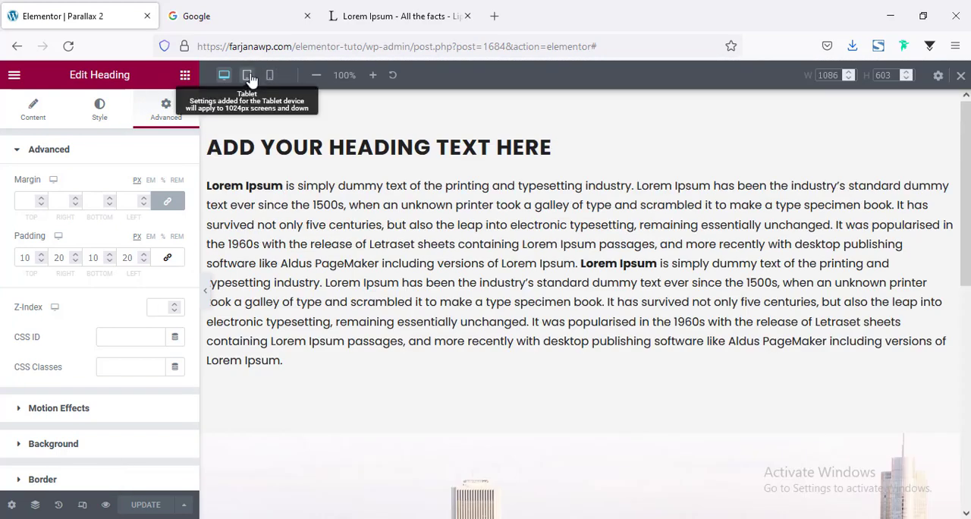
pyautogui.click(248, 76)
pyautogui.scroll(-5, 544, 253)
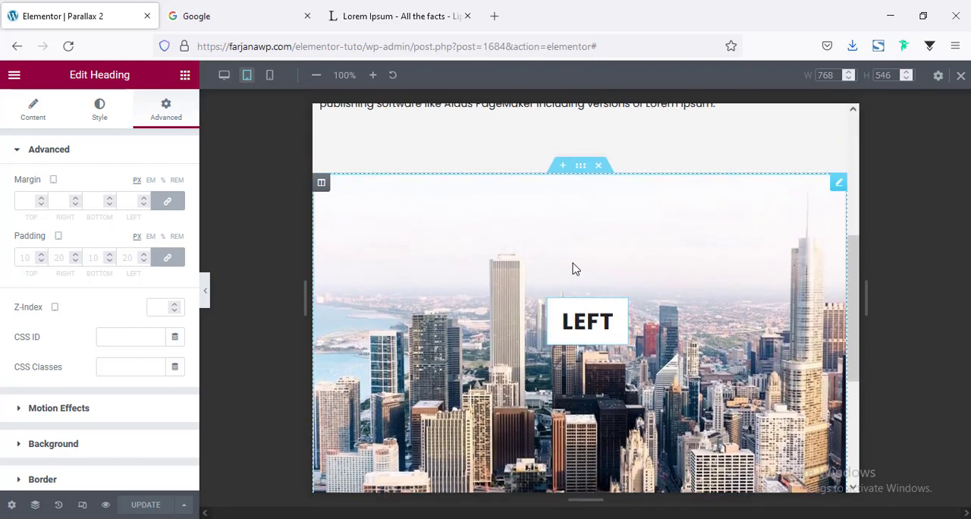
pyautogui.click(580, 168)
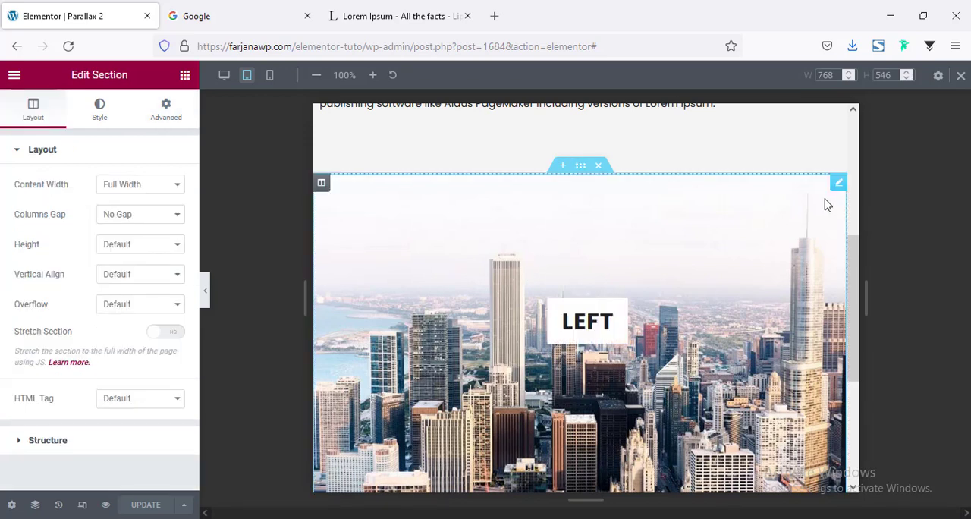
pyautogui.click(838, 183)
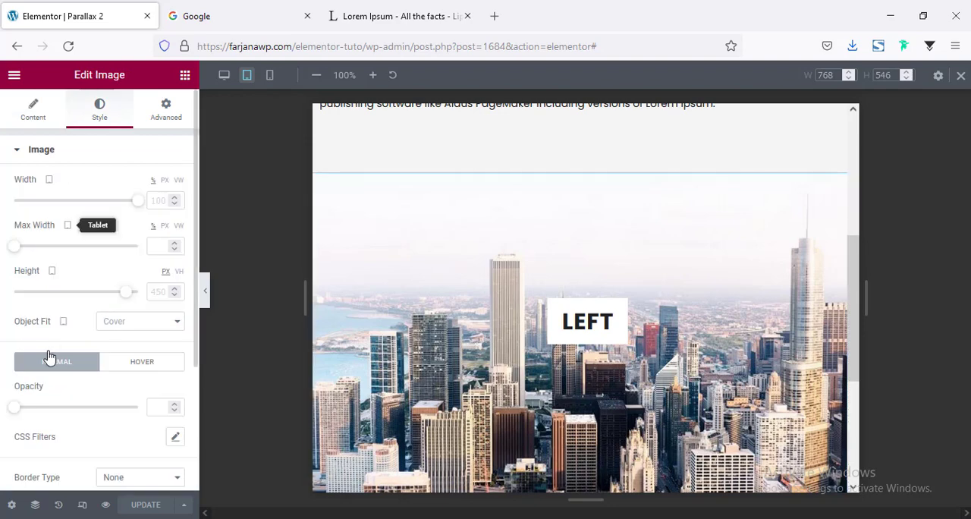
# Set the skyline image's tablet height to 400 px and check the section in the tablet preview
pyautogui.click(161, 290)
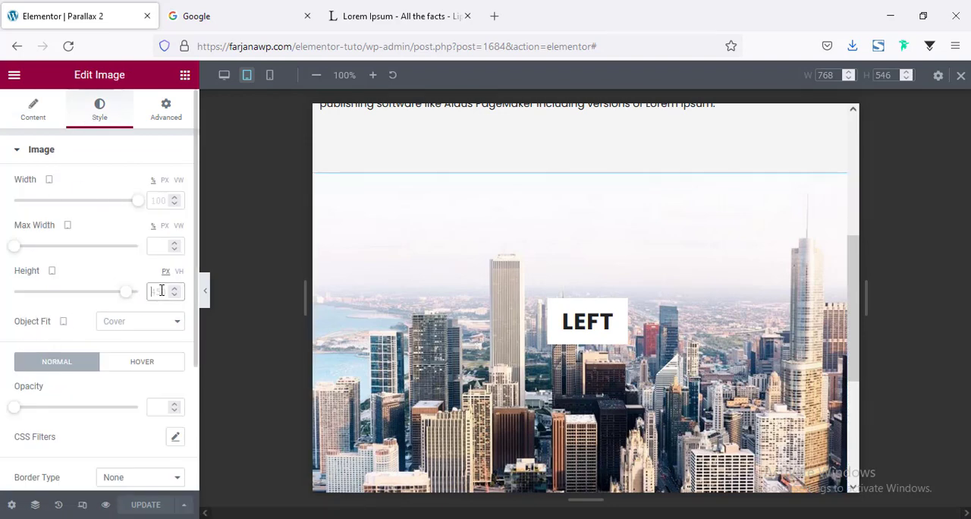
pyautogui.write('400')
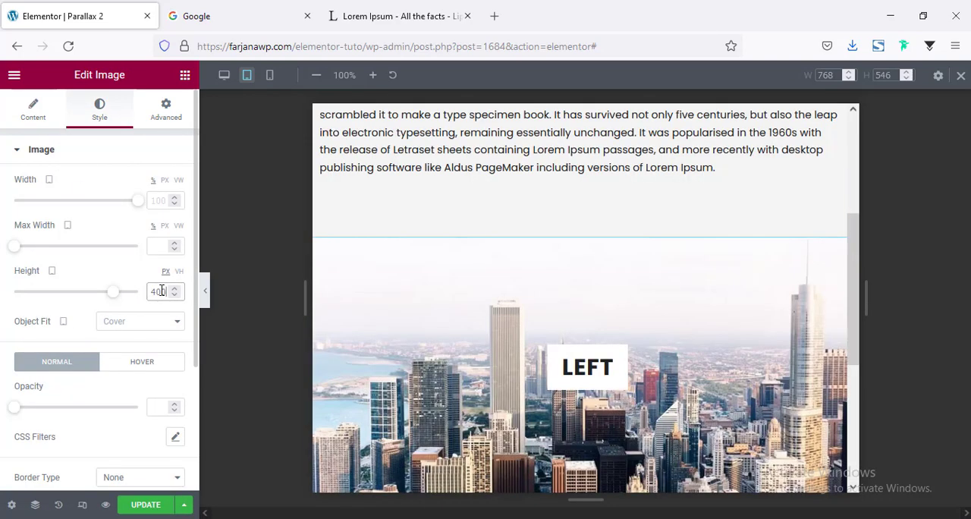
pyautogui.scroll(-5, 600, 338)
pyautogui.scroll(3, 600, 339)
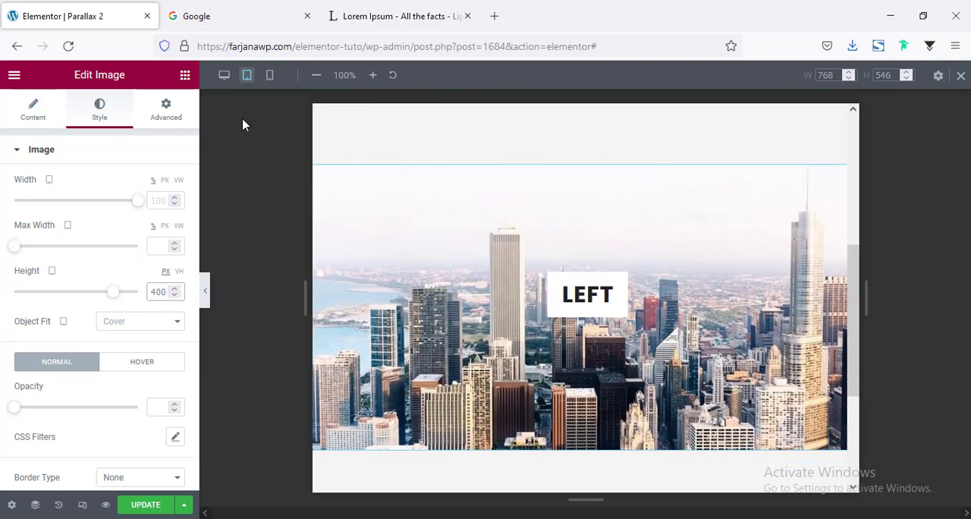
# Switch the preview to Mobile and set the skyline image's height there to 300 px
pyautogui.click(271, 77)
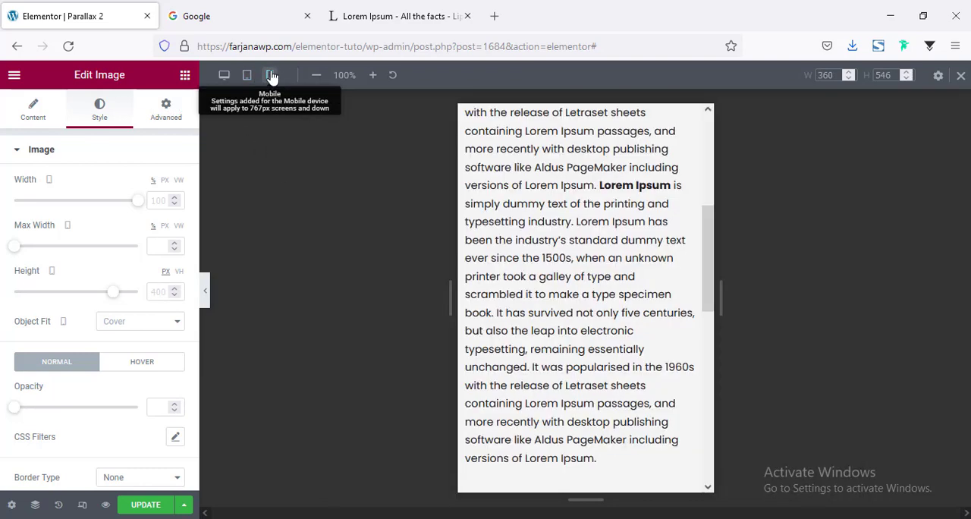
pyautogui.scroll(-5, 600, 270)
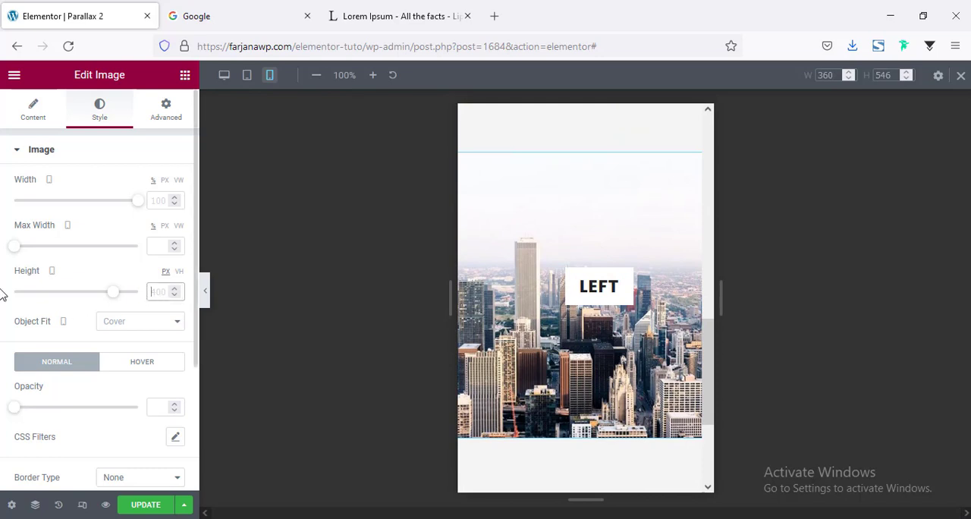
pyautogui.write('350')
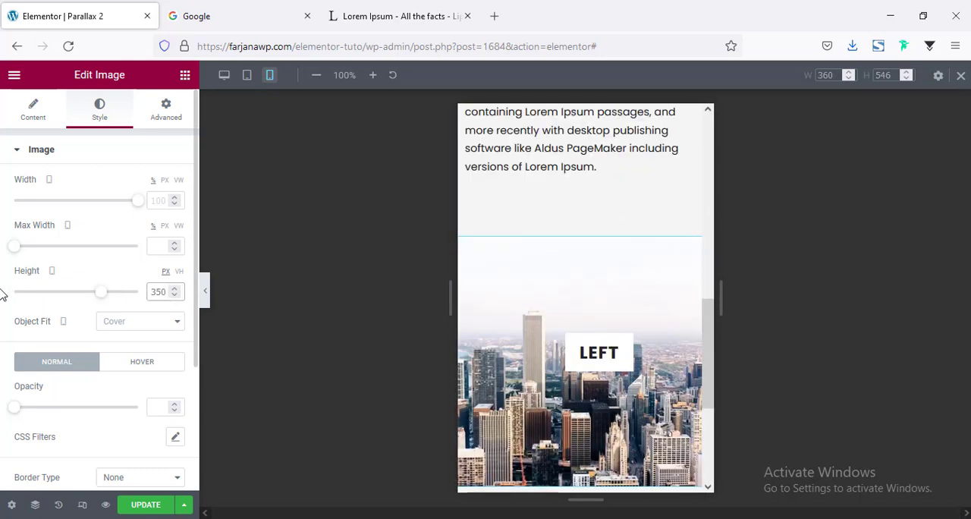
pyautogui.press('BackSpace')
pyautogui.press('BackSpace')
pyautogui.write('00')
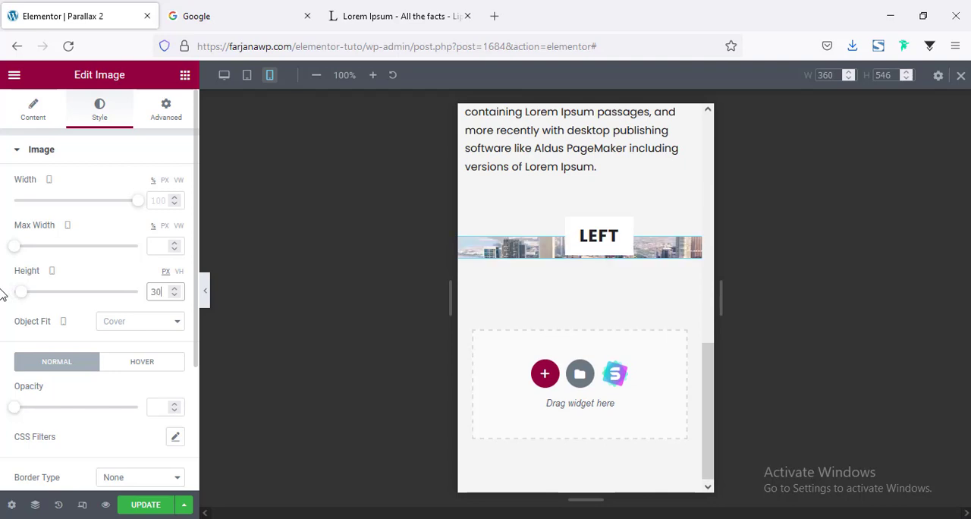
# Set the "Left" heading's horizontal offset for mobile to 37% in its positioning settings
pyautogui.click(581, 335)
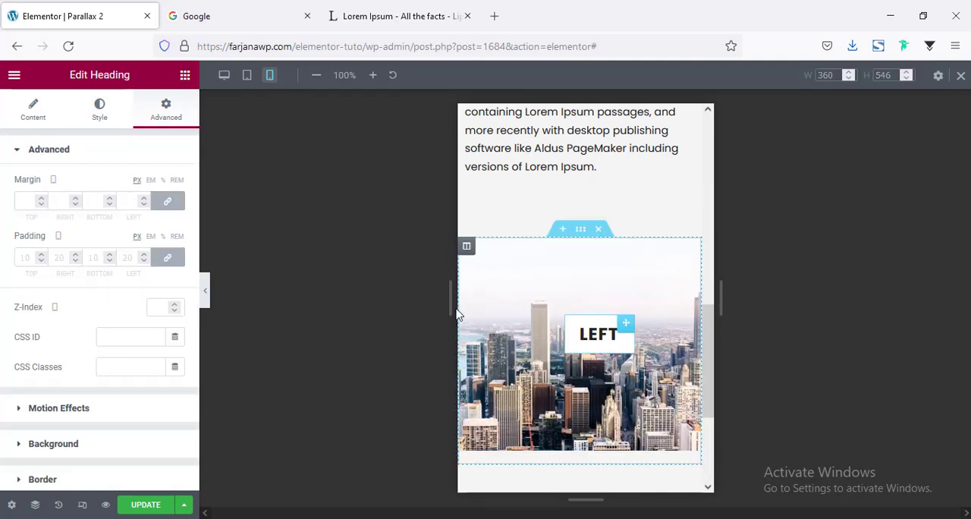
pyautogui.scroll(-3, 128, 343)
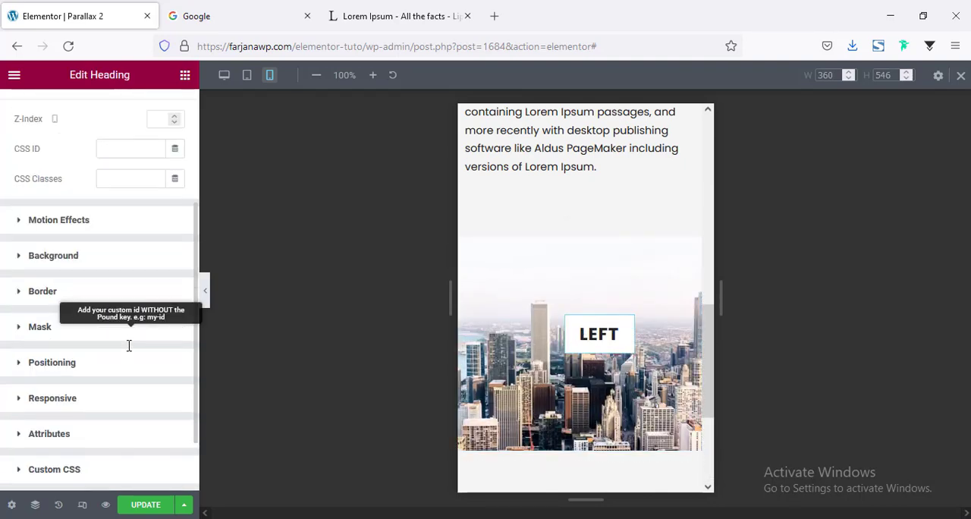
pyautogui.click(56, 366)
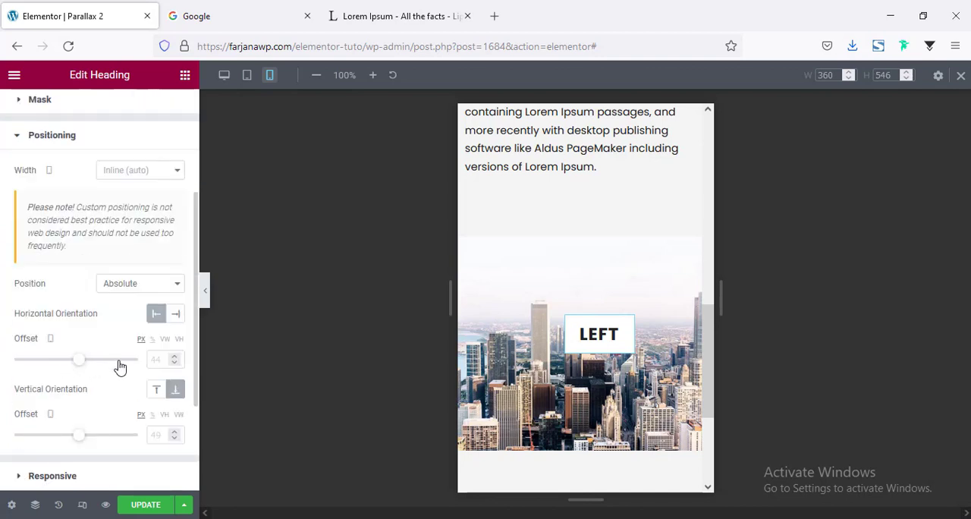
pyautogui.click(47, 340)
pyautogui.write('1')
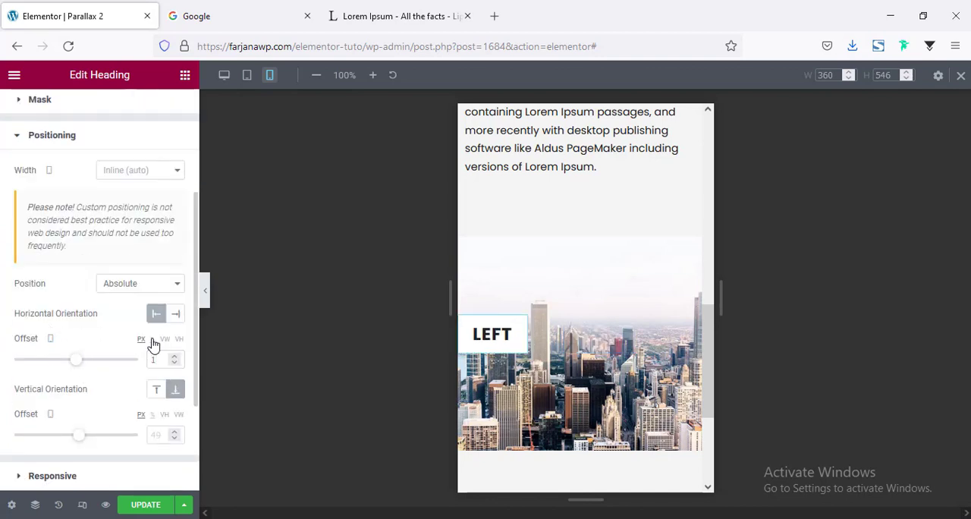
pyautogui.write('40')
pyautogui.write('37')
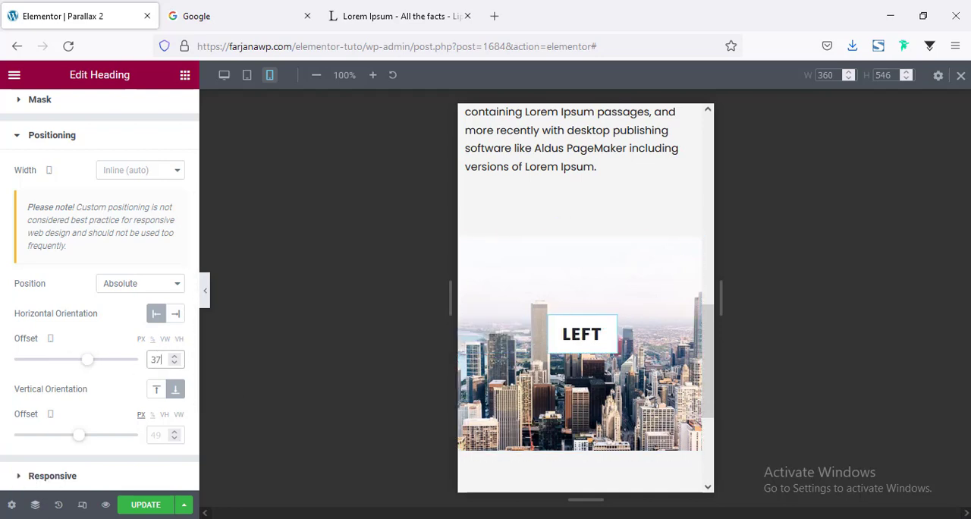
# Return the preview to Desktop, update the page to save the changes, and check the sections
pyautogui.click(226, 76)
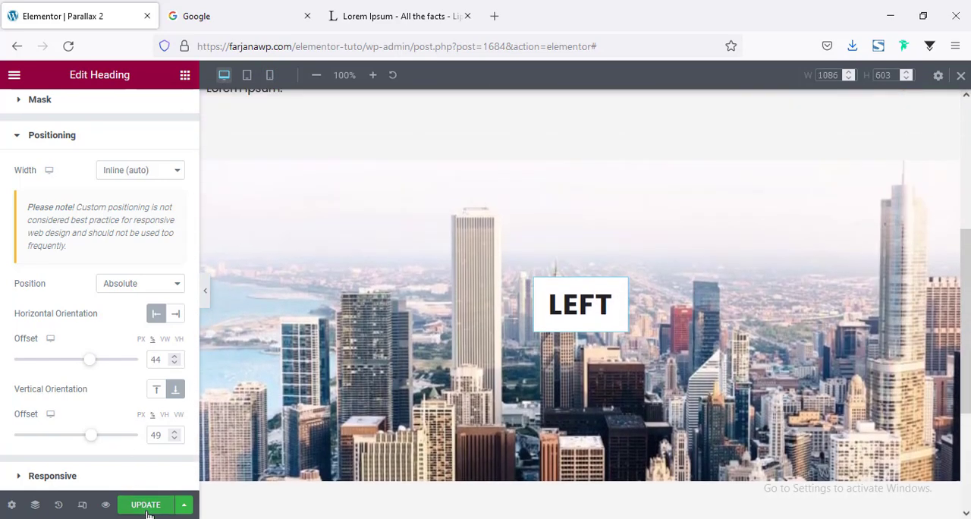
pyautogui.click(147, 509)
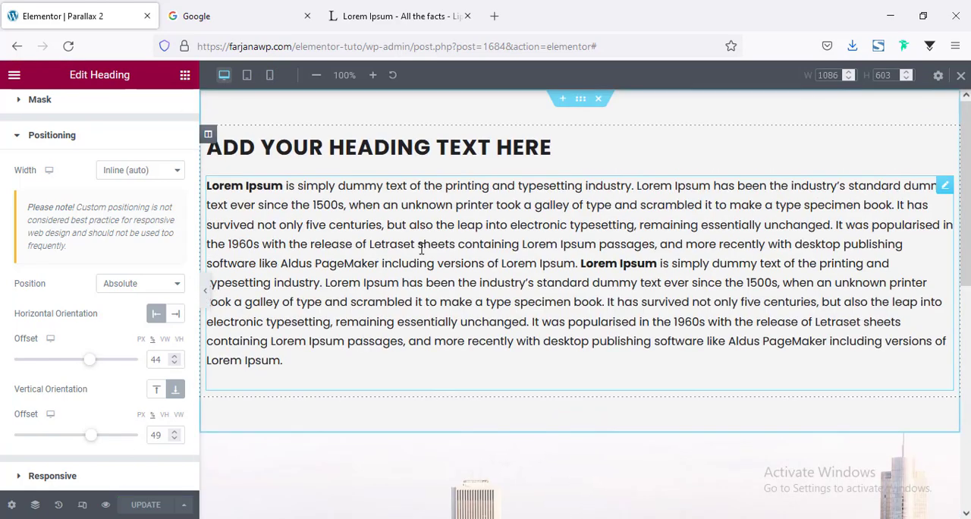
pyautogui.scroll(-5, 477, 379)
pyautogui.scroll(4, 559, 327)
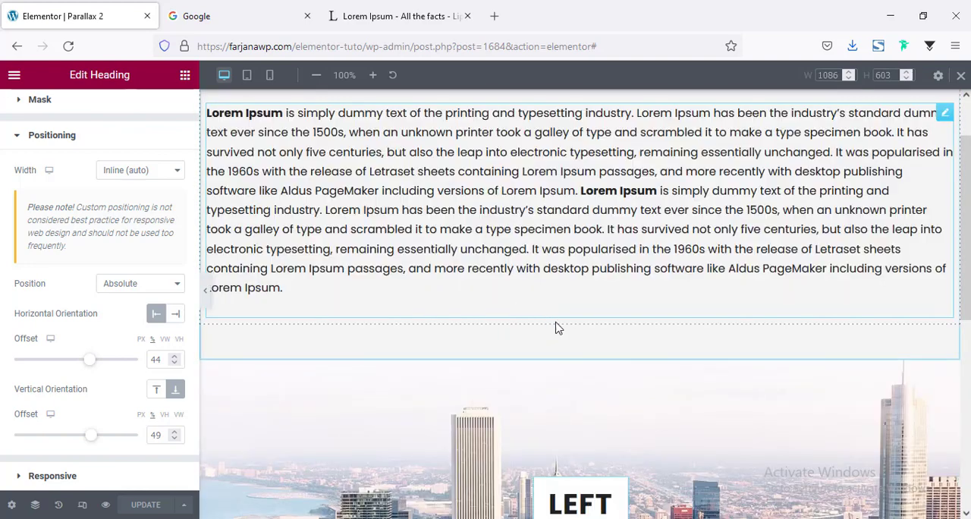
# Duplicate the LEFT image section and change the copy's heading title to "Right"
pyautogui.scroll(-2, 559, 327)
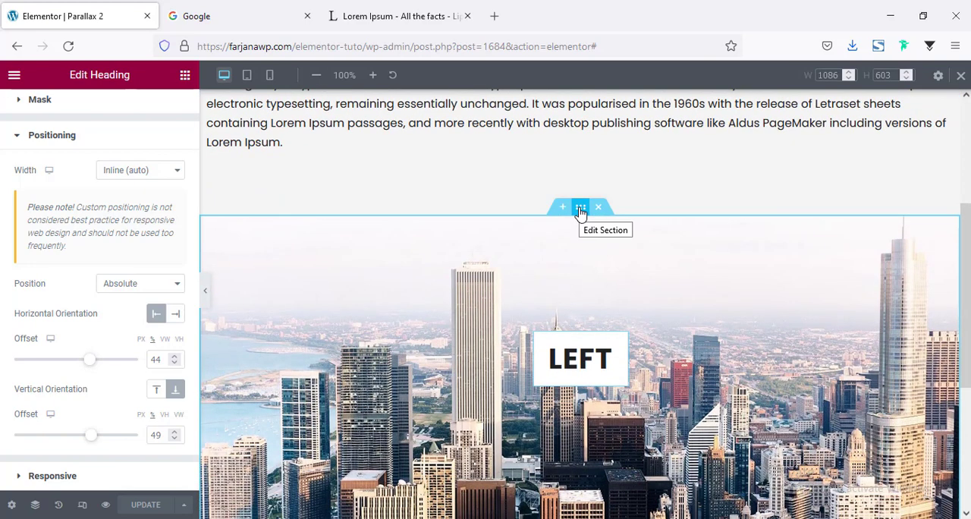
pyautogui.rightClick(581, 208)
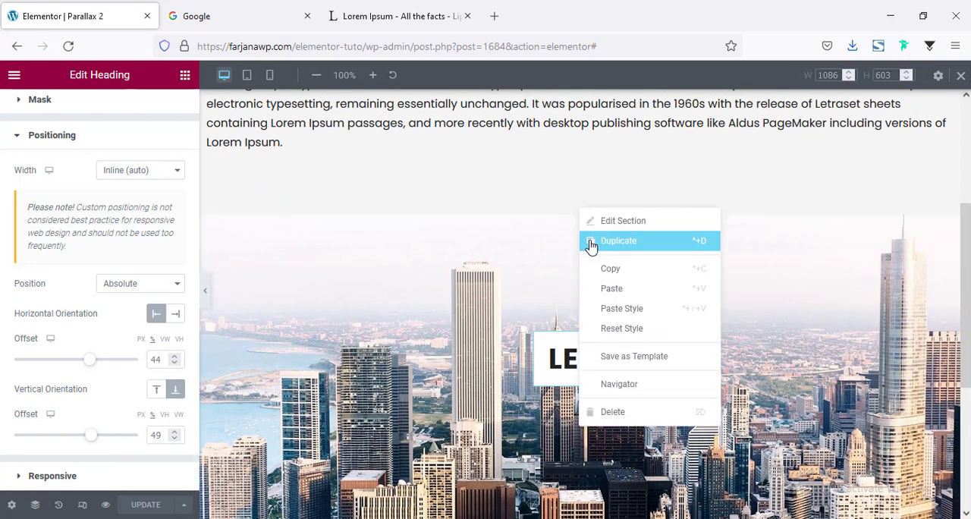
pyautogui.click(591, 243)
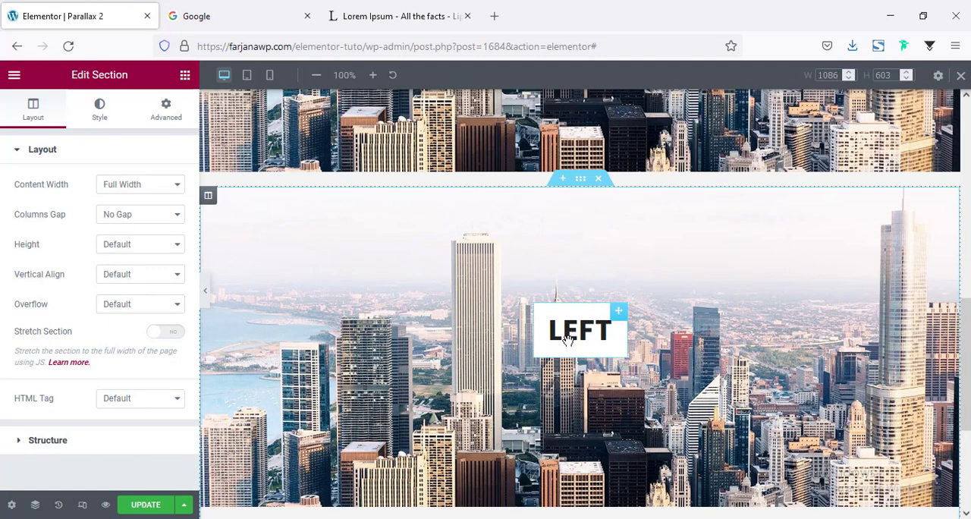
pyautogui.click(564, 339)
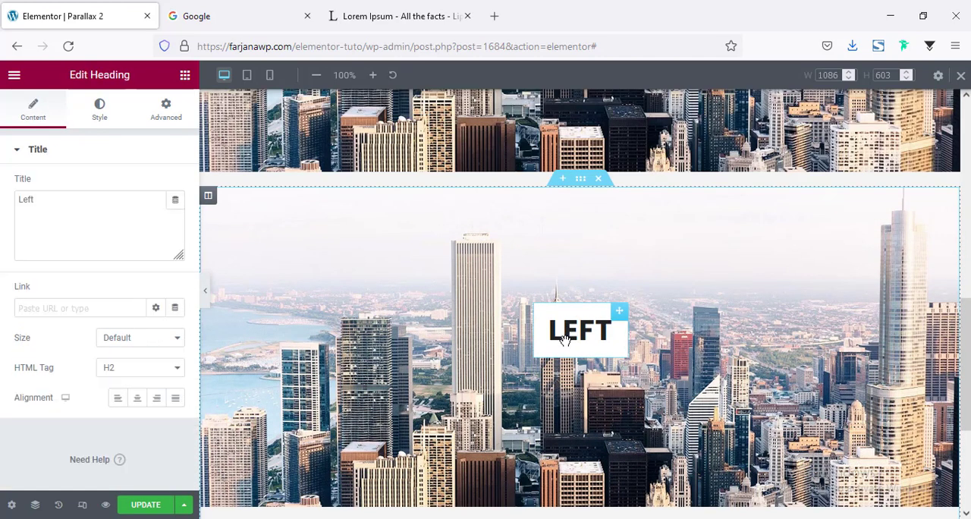
pyautogui.tripleClick(78, 233)
pyautogui.write('Right')
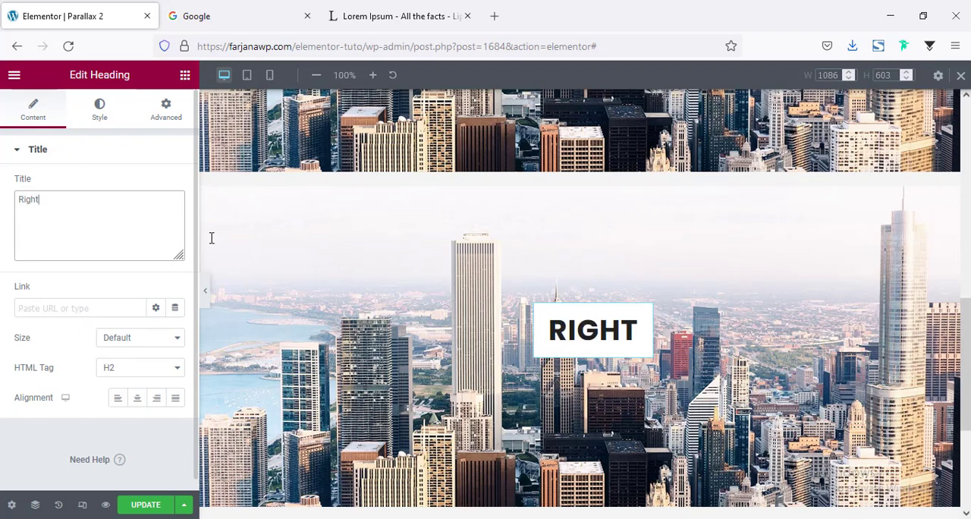
# Duplicate the heading-and-text section and move one of the two between the LEFT and RIGHT image sections
pyautogui.scroll(10, 529, 206)
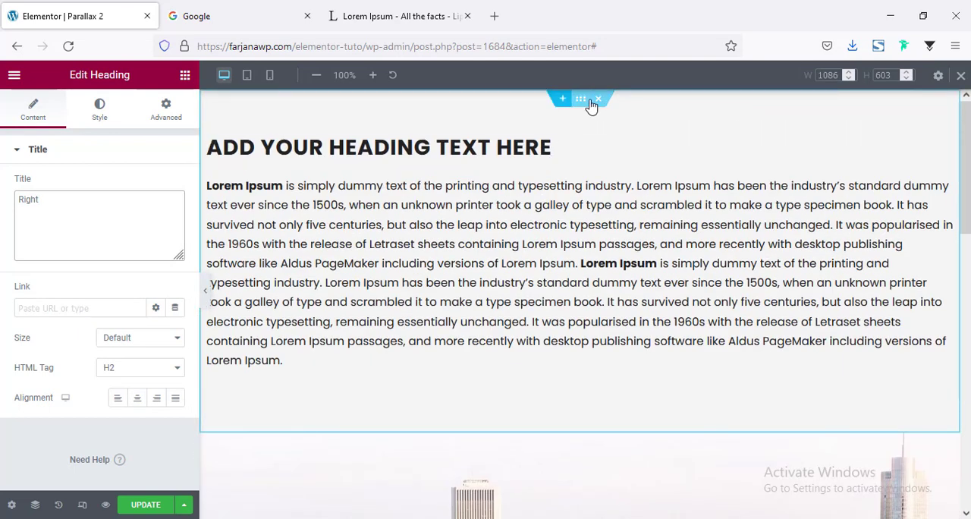
pyautogui.rightClick(579, 103)
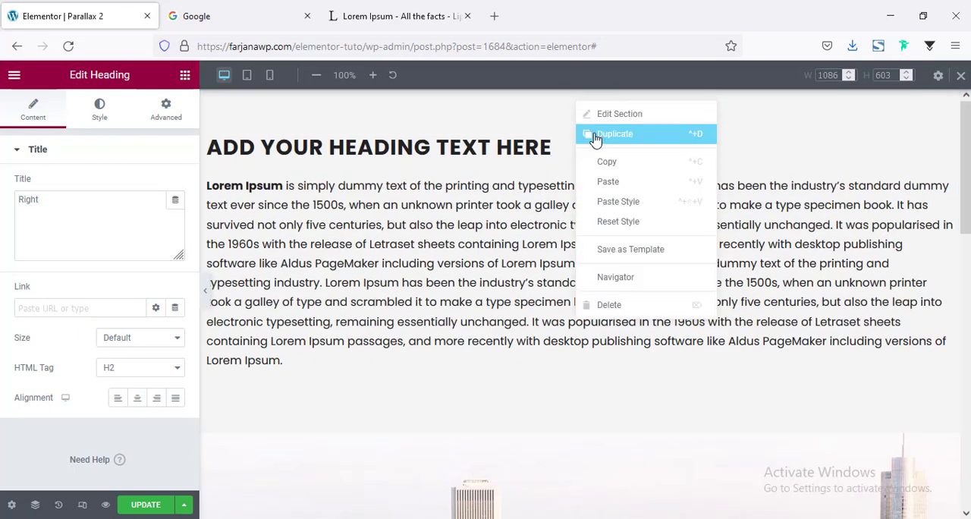
pyautogui.click(595, 136)
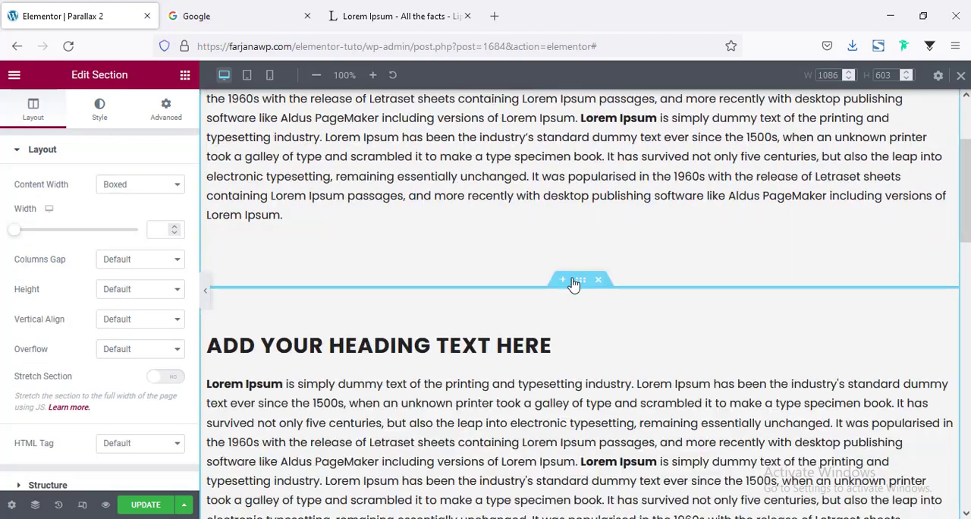
pyautogui.moveTo(579, 281); pyautogui.dragTo(557, 393)
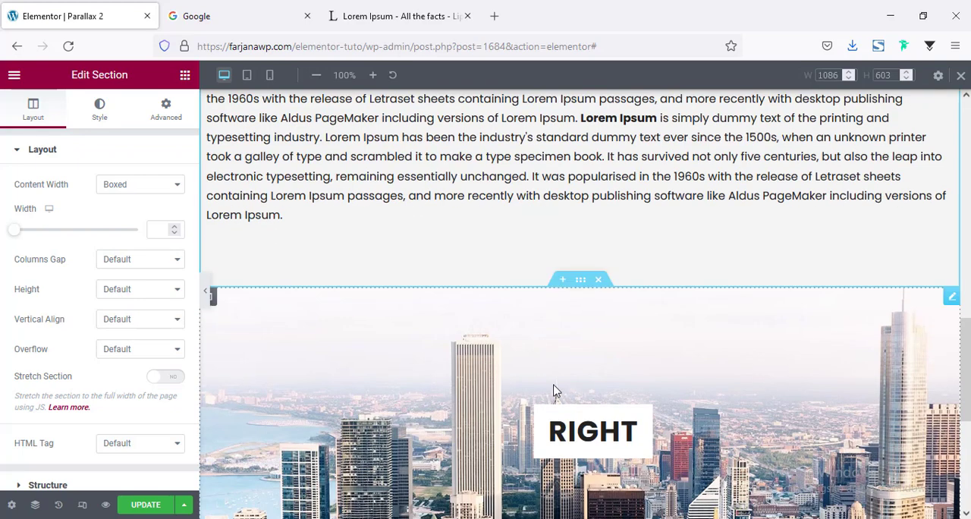
# Replace the RIGHT section's image with the sunset city photo with the bridge from the media library
pyautogui.click(569, 350)
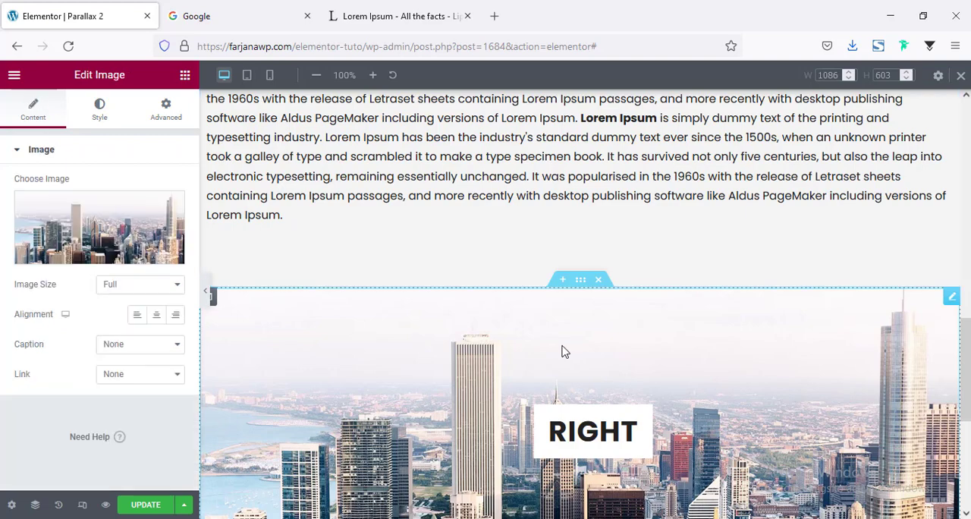
pyautogui.click(60, 231)
pyautogui.click(905, 477)
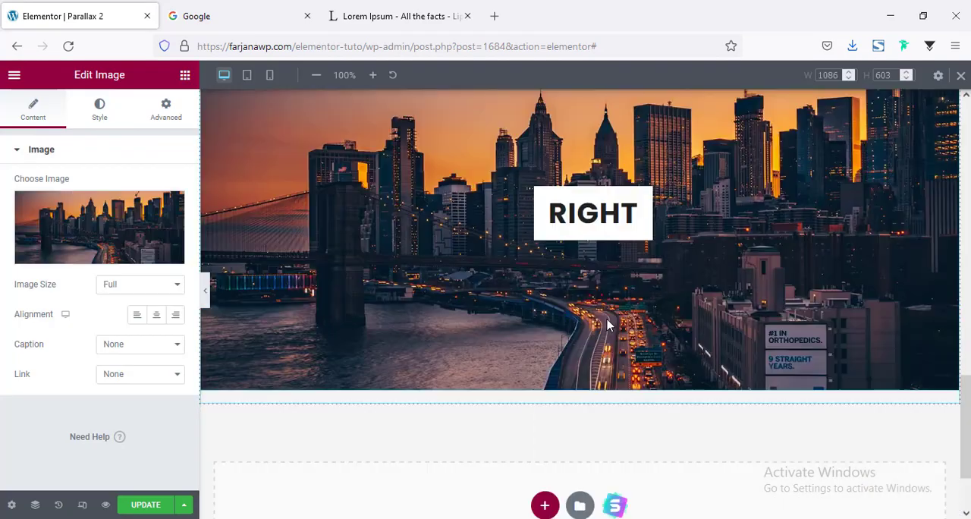
pyautogui.scroll(5, 607, 318)
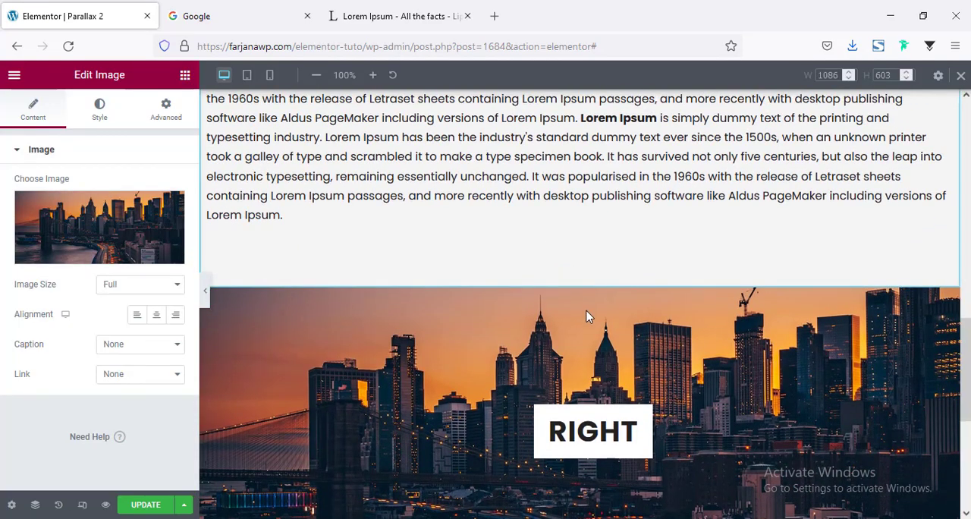
# Duplicate the RIGHT image section and replace the copy's image with the neon-lit city street photo
pyautogui.rightClick(581, 281)
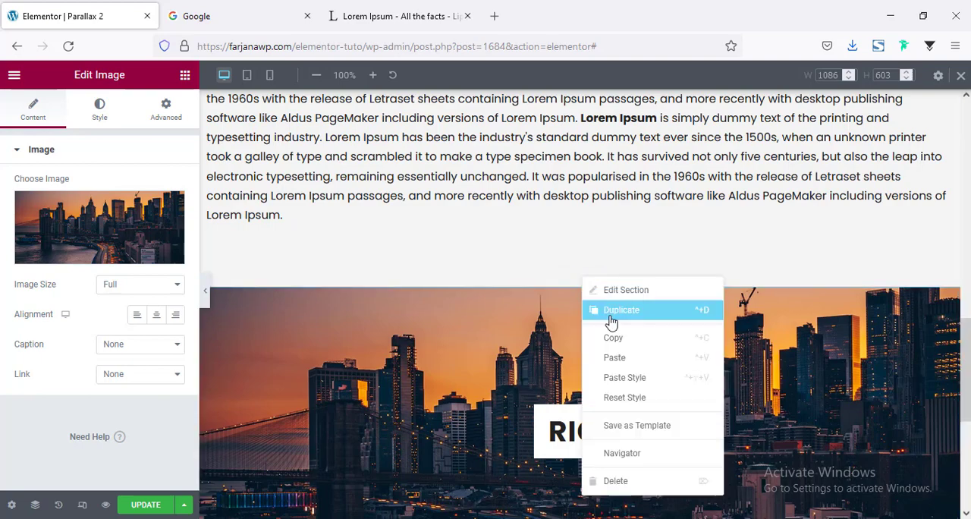
pyautogui.click(599, 310)
pyautogui.click(243, 278)
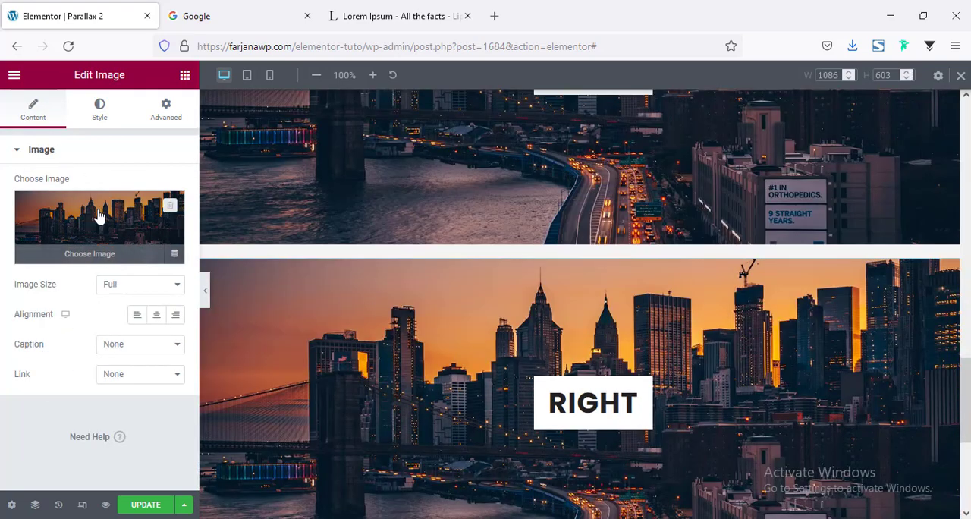
pyautogui.click(99, 217)
pyautogui.click(336, 217)
pyautogui.click(906, 476)
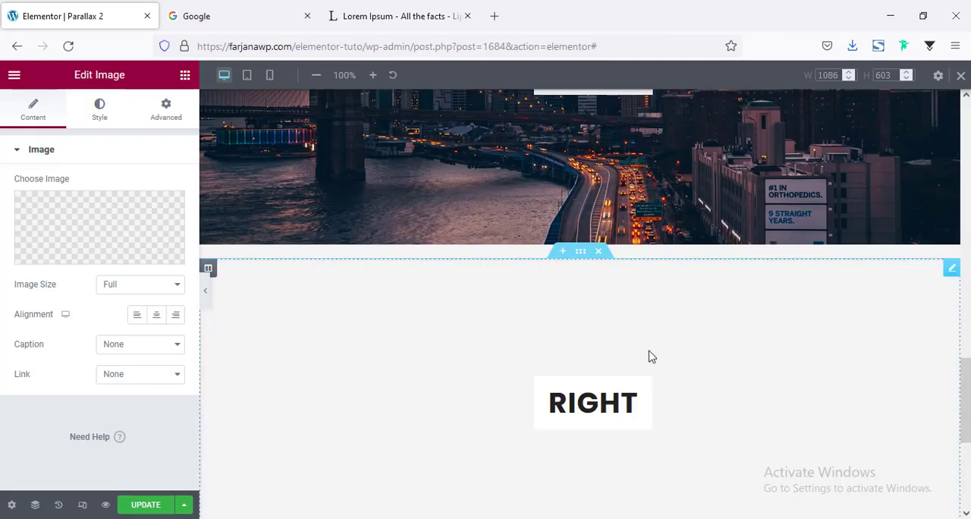
# Duplicate the heading-and-text section below the LEFT image and move one of the two between the sunset and neon street image sections
pyautogui.scroll(15, 509, 301)
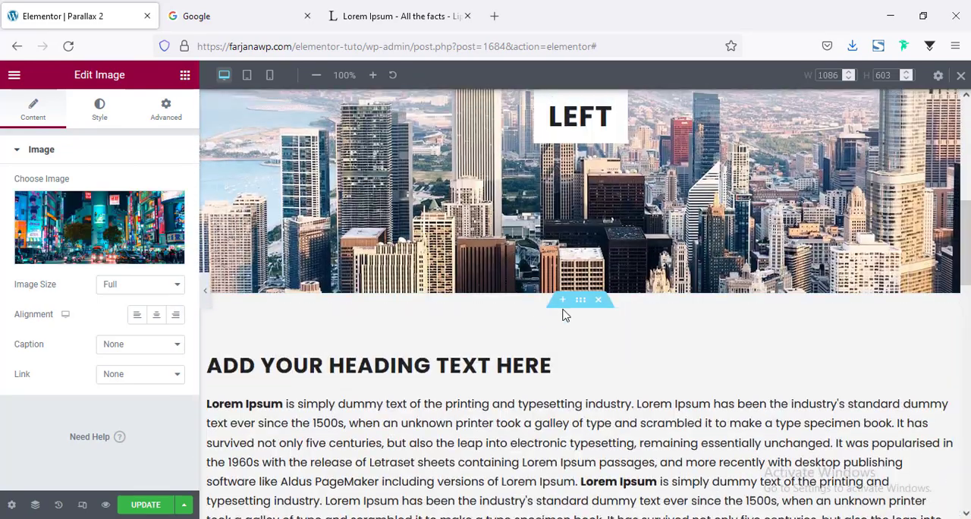
pyautogui.rightClick(578, 305)
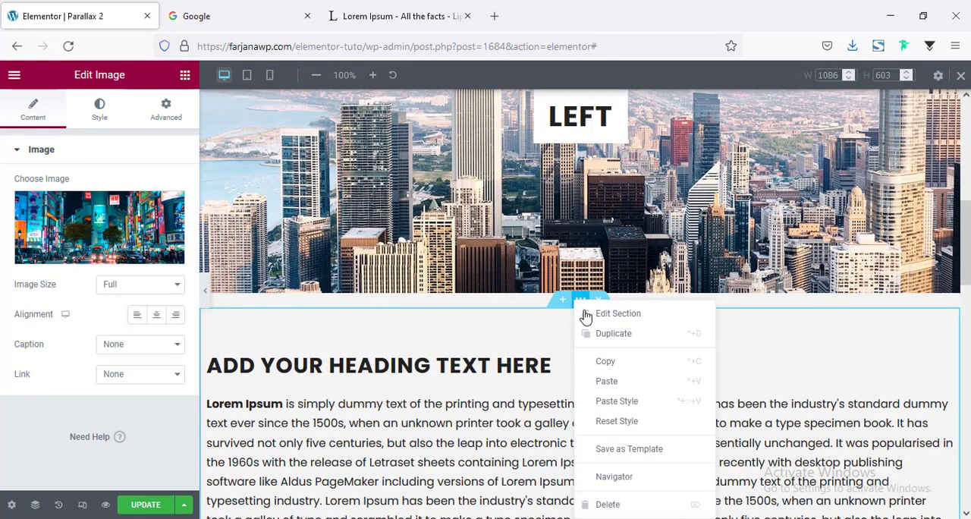
pyautogui.click(602, 334)
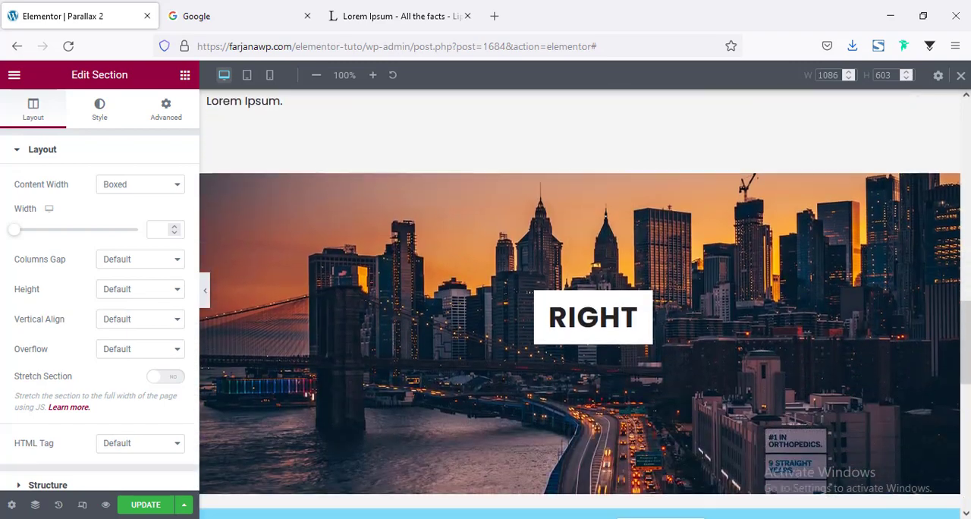
pyautogui.moveTo(603, 470); pyautogui.dragTo(582, 370)
pyautogui.scroll(-5, 583, 368)
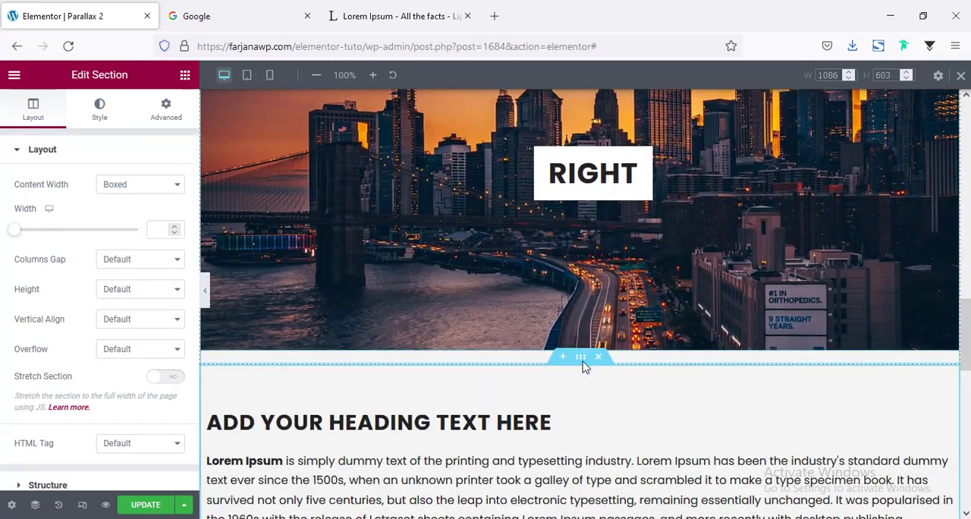
# Change the heading on the neon-lit city street image section to "Top"
pyautogui.scroll(-1, 585, 377)
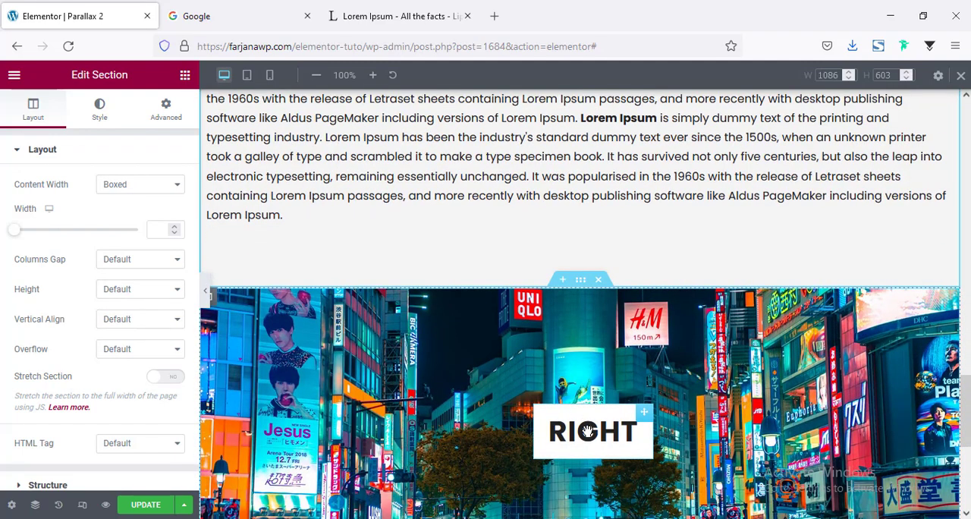
pyautogui.click(588, 431)
pyautogui.tripleClick(84, 195)
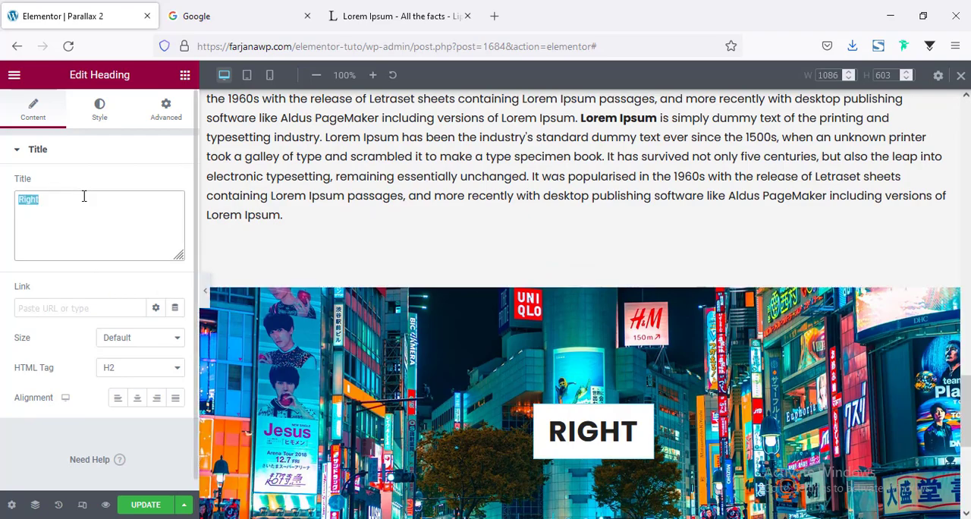
pyautogui.write('Top')
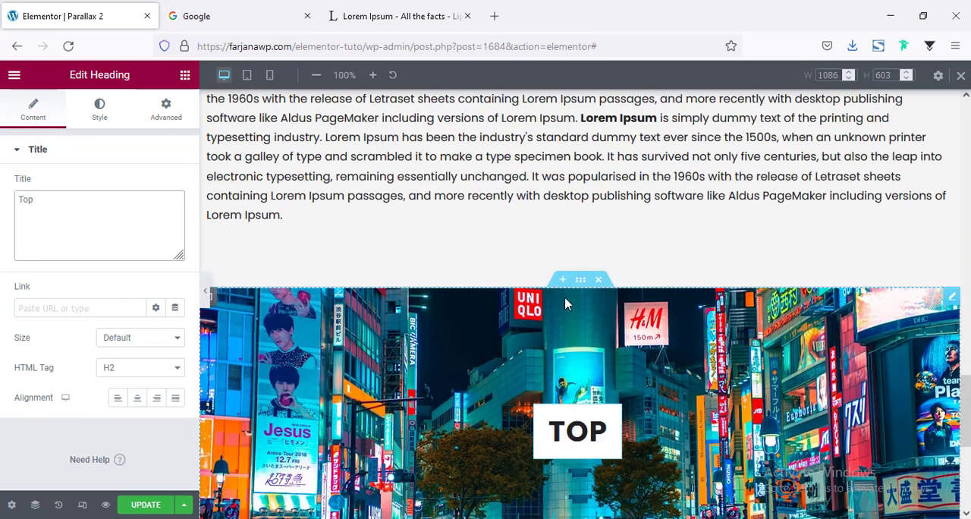
# Duplicate the TOP image section and replace the copy's image with the photo of pedestrians on a shopping street from the media library
pyautogui.rightClick(579, 283)
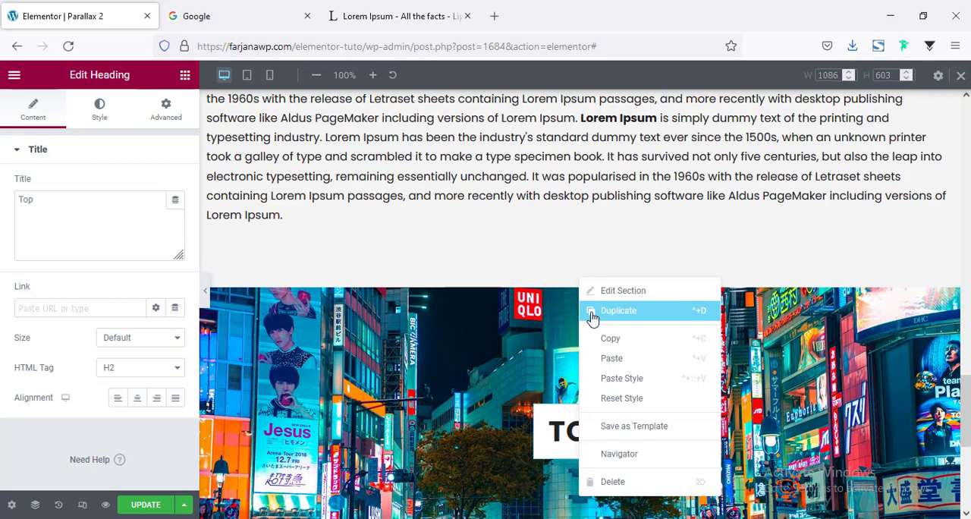
pyautogui.click(616, 311)
pyautogui.click(565, 363)
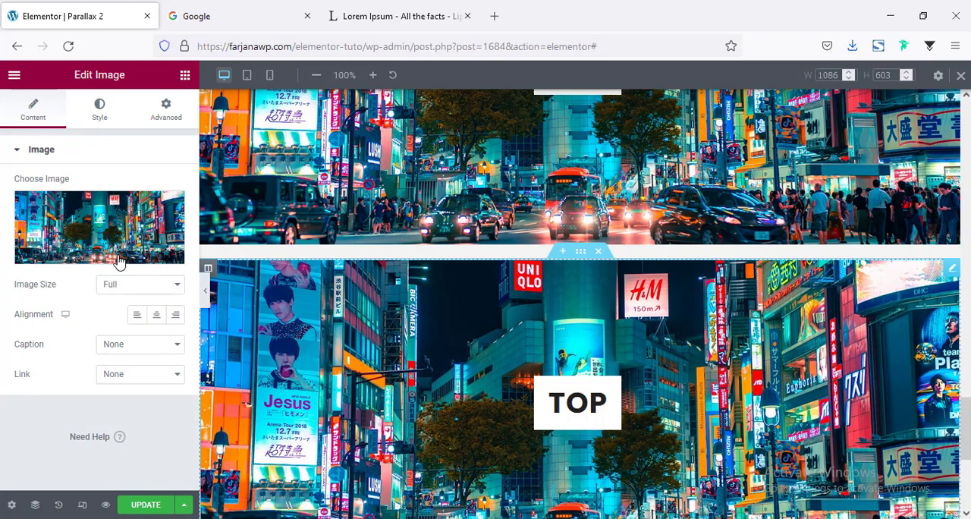
pyautogui.click(101, 232)
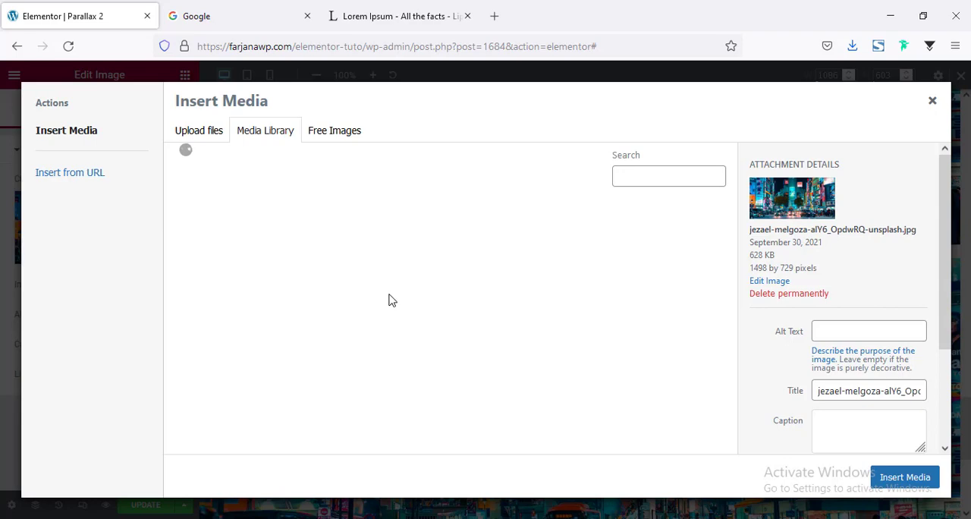
pyautogui.press('Escape')
# Change the heading on the duplicated image section to "down"
pyautogui.click(573, 406)
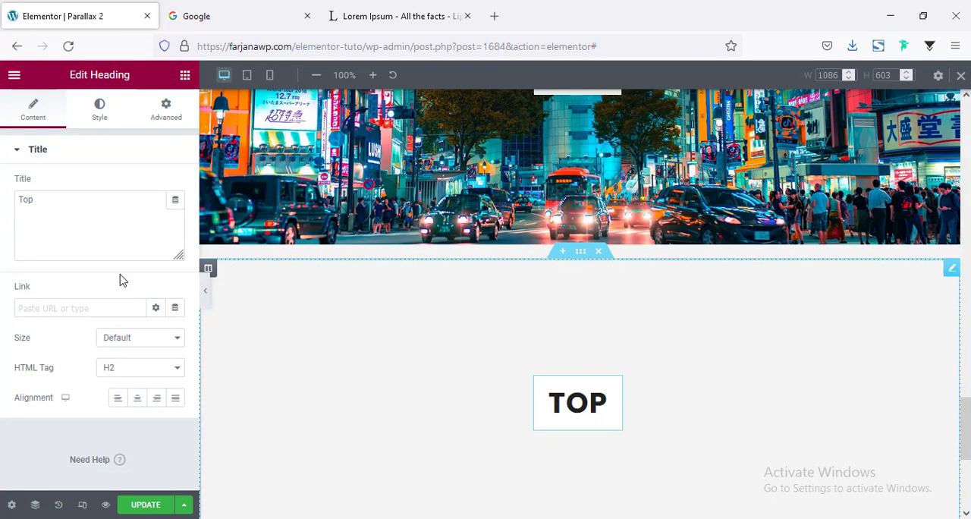
pyautogui.click(59, 220)
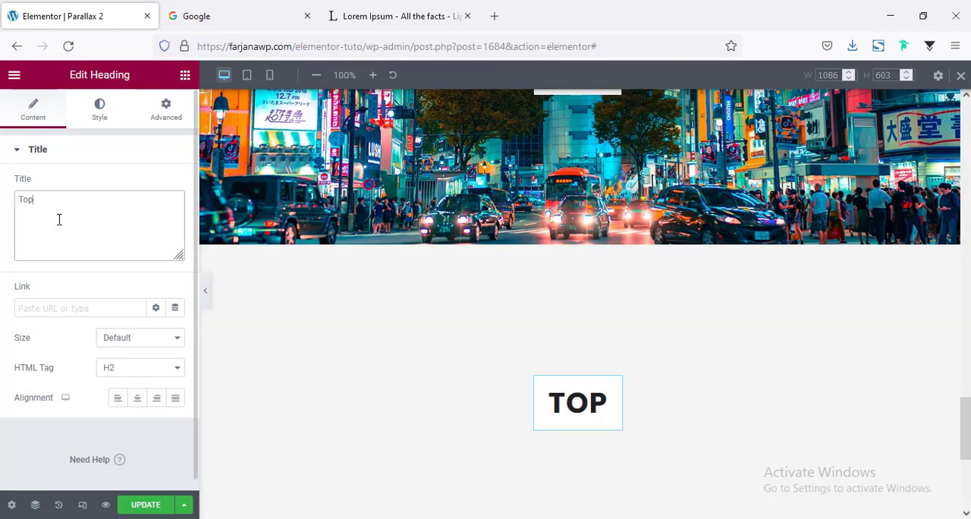
pyautogui.hotkey('ctrl', 'a')
pyautogui.write('down')
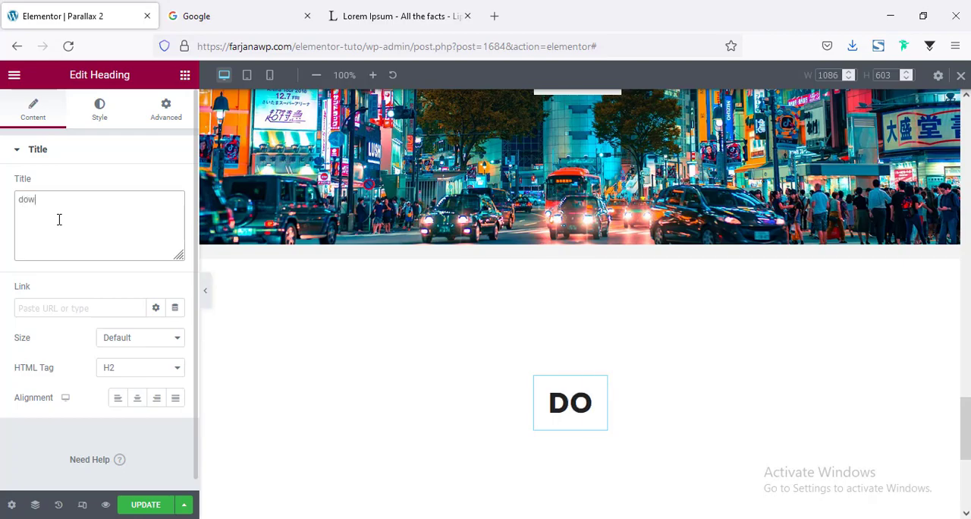
# Duplicate the heading-and-text section below the sunset image and move one of the two between the TOP and DOWN image sections
pyautogui.scroll(-1, 503, 357)
pyautogui.scroll(10, 497, 341)
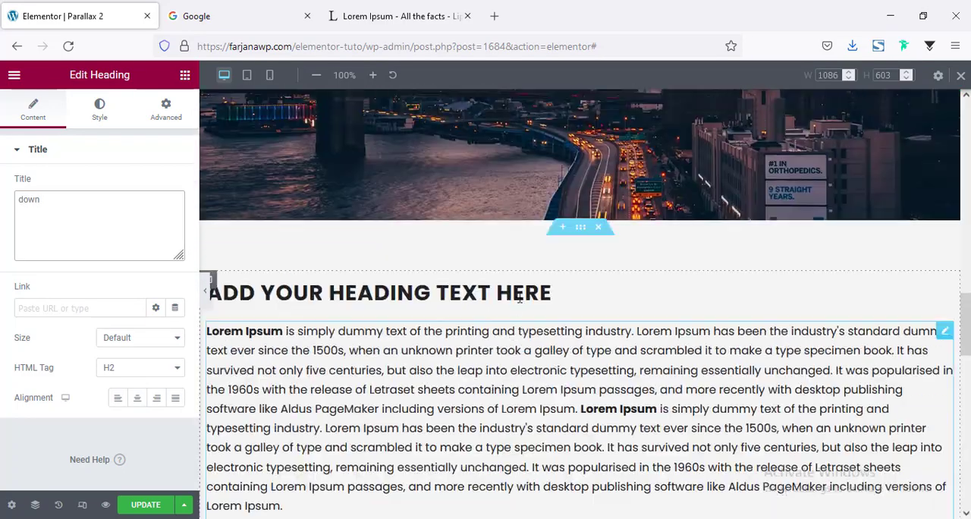
pyautogui.rightClick(580, 227)
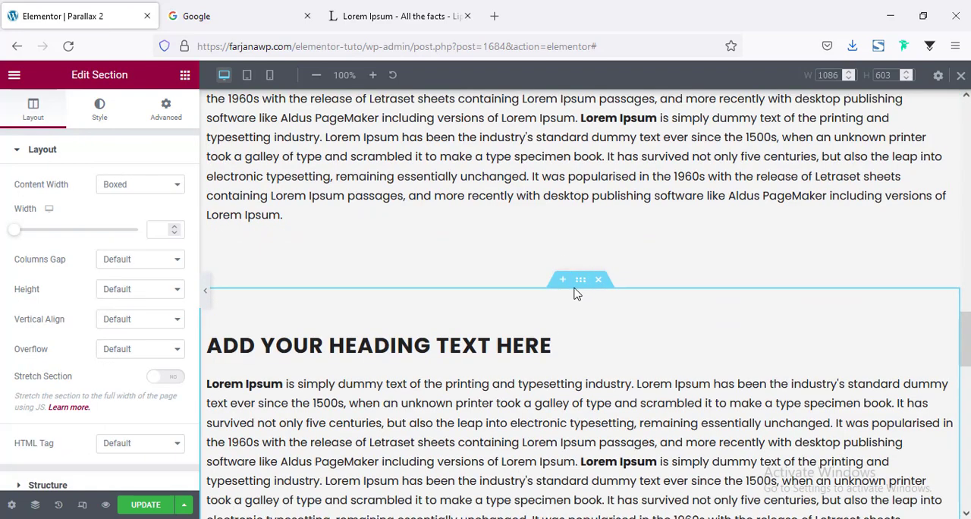
pyautogui.moveTo(580, 279); pyautogui.dragTo(604, 339)
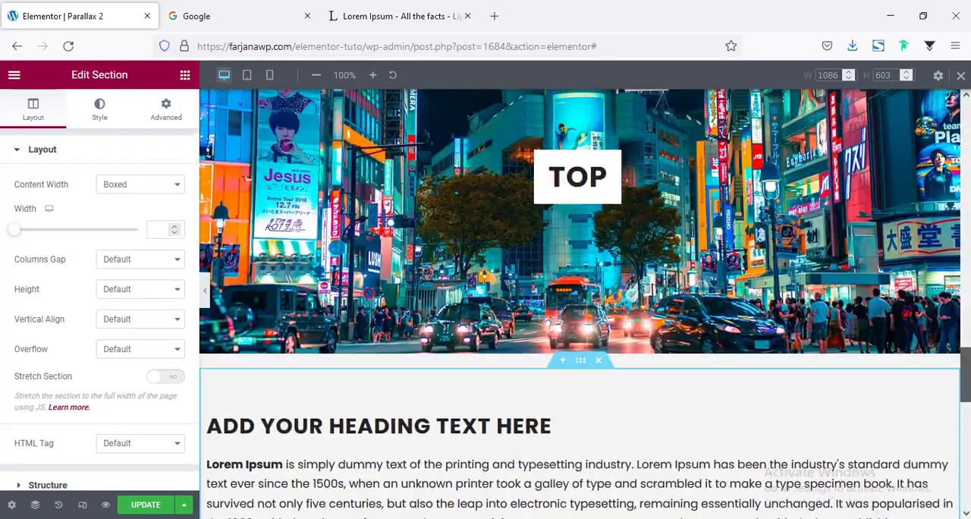
pyautogui.moveTo(966, 375); pyautogui.dragTo(966, 128)
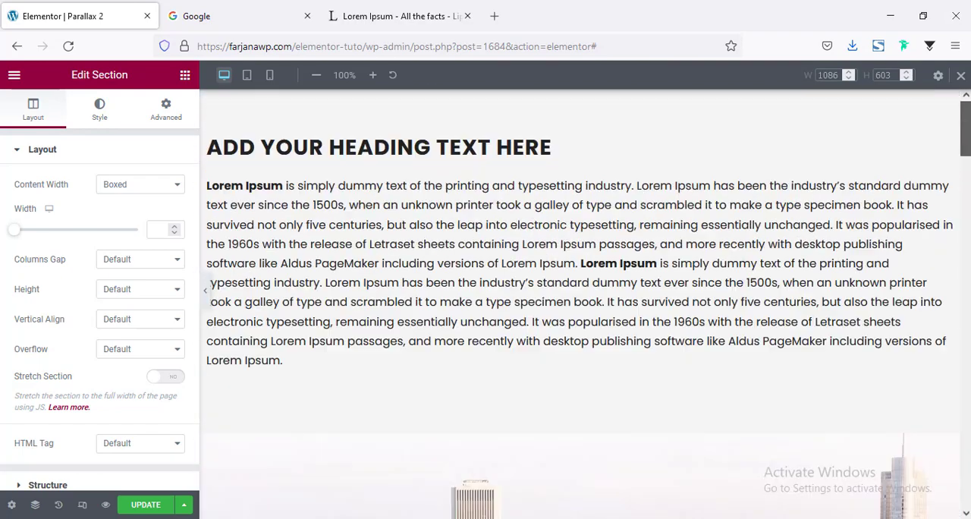
pyautogui.scroll(-4, 622, 258)
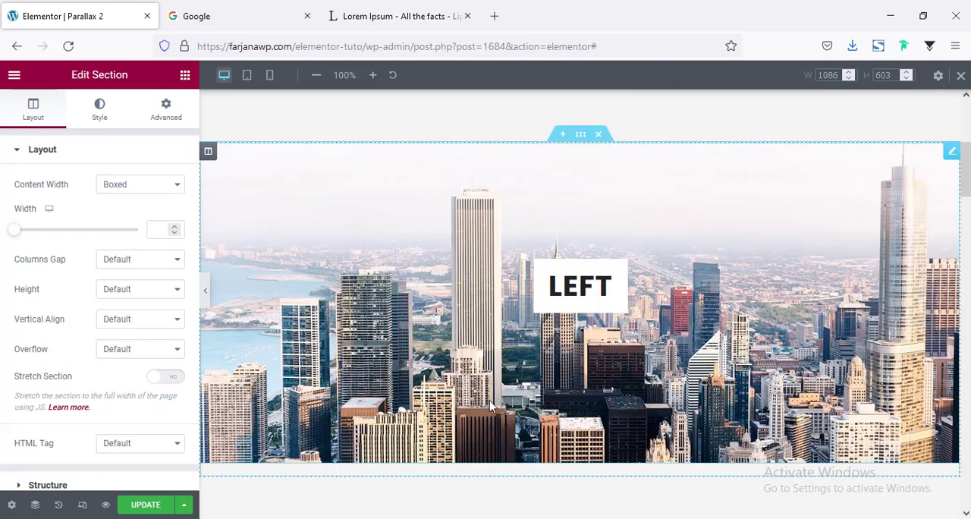
pyautogui.scroll(3, 438, 367)
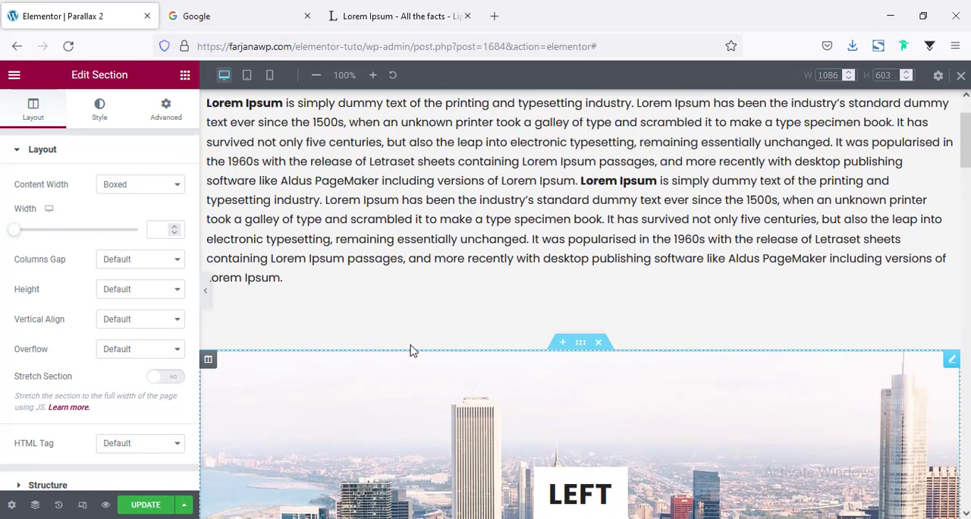
# Search Google for "simple parallax" and open the simpleParallax.js website
pyautogui.click(251, 6)
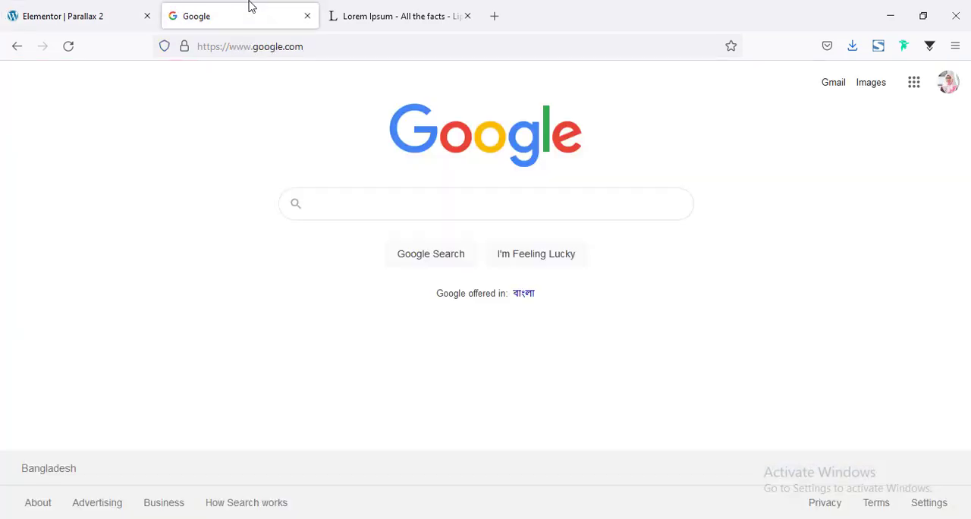
pyautogui.click(374, 211)
pyautogui.write('s')
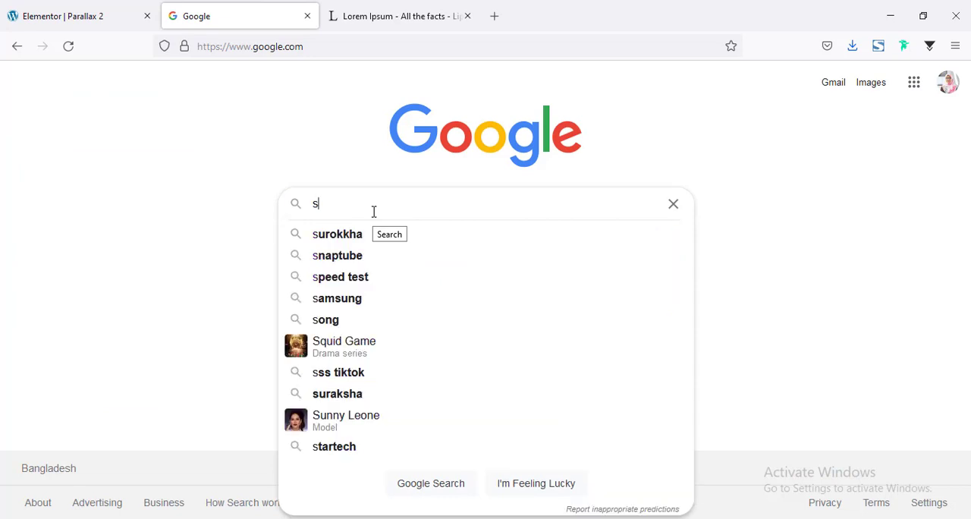
pyautogui.write('impl')
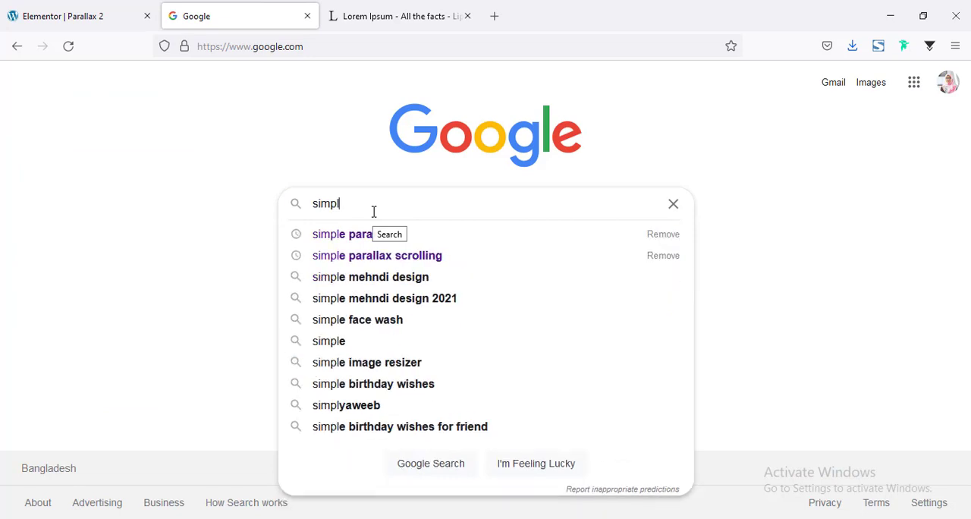
pyautogui.click(365, 234)
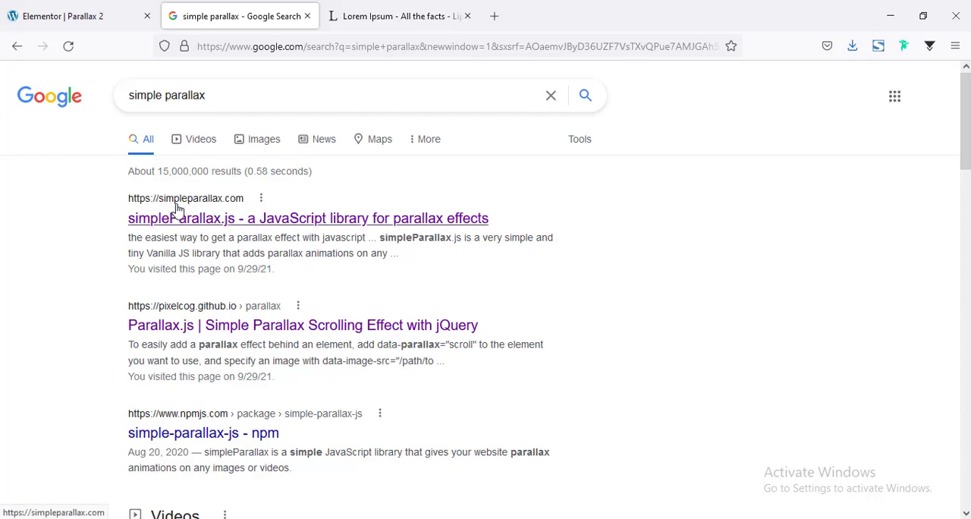
pyautogui.click(225, 220)
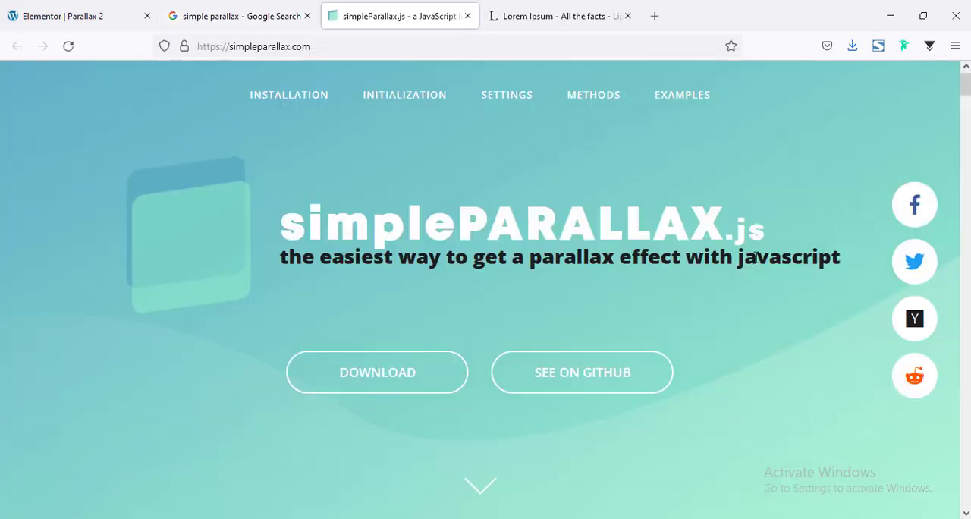
# Copy the jsDelivr CDN script tag from the Installation section of the simpleParallax.js page
pyautogui.scroll(-3, 756, 258)
pyautogui.scroll(3, 587, 289)
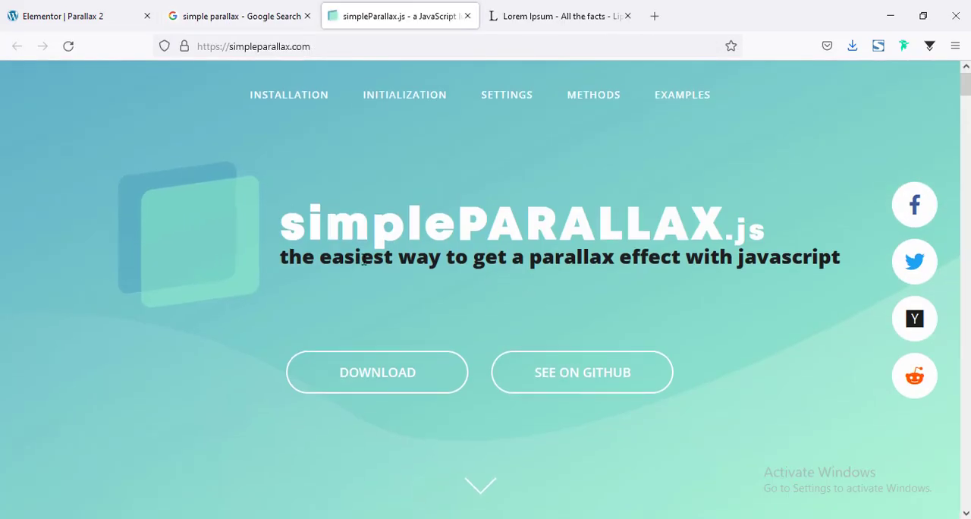
pyautogui.scroll(-5, 409, 307)
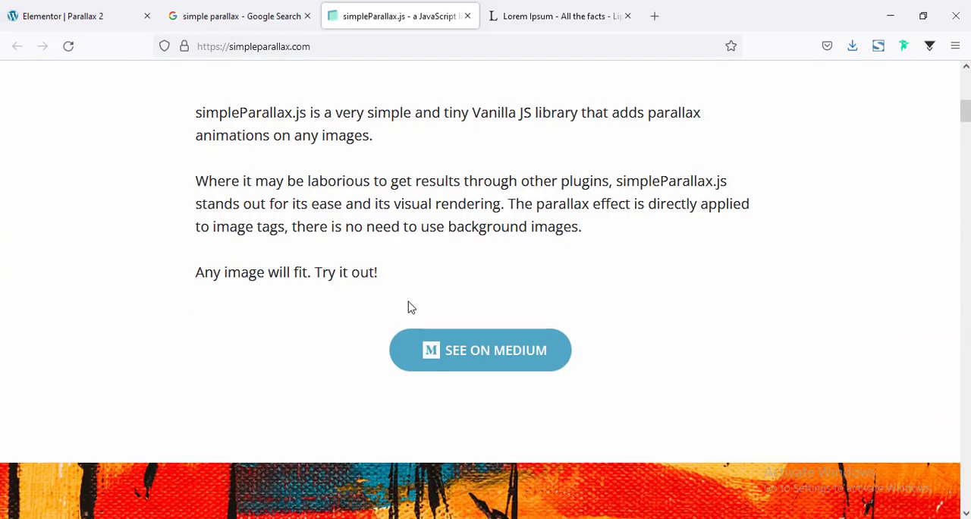
pyautogui.scroll(-10, 408, 307)
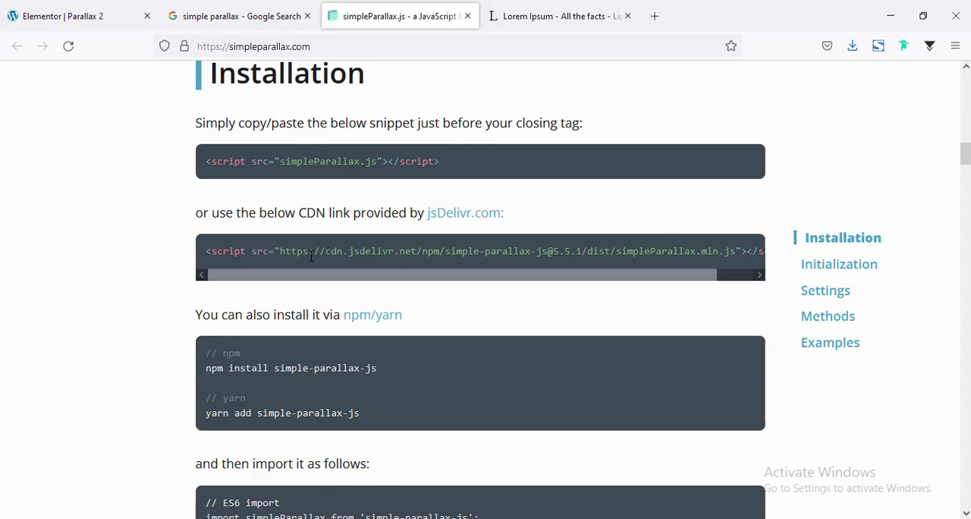
pyautogui.tripleClick(310, 252)
pyautogui.rightClick(309, 252)
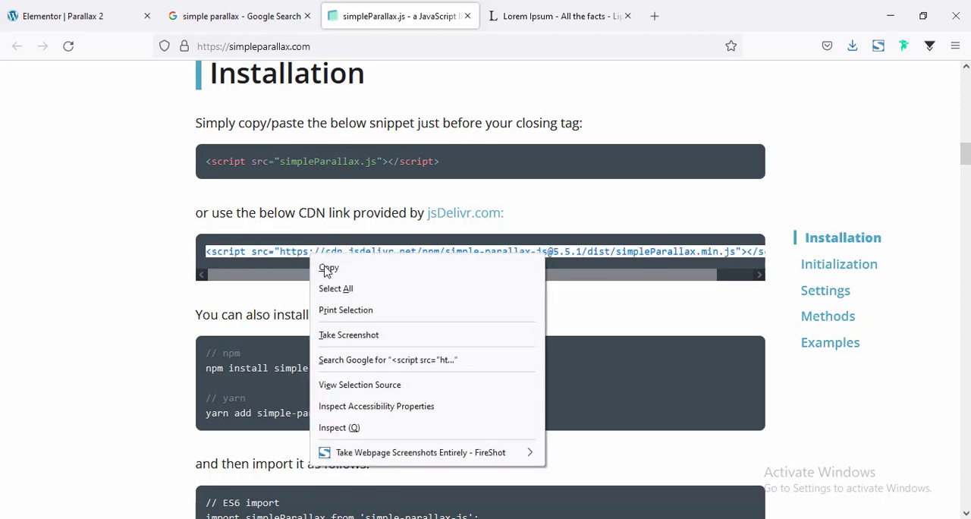
pyautogui.click(327, 266)
# Return to the Elementor page and add a single-column section below the DOWN image section
pyautogui.click(71, 6)
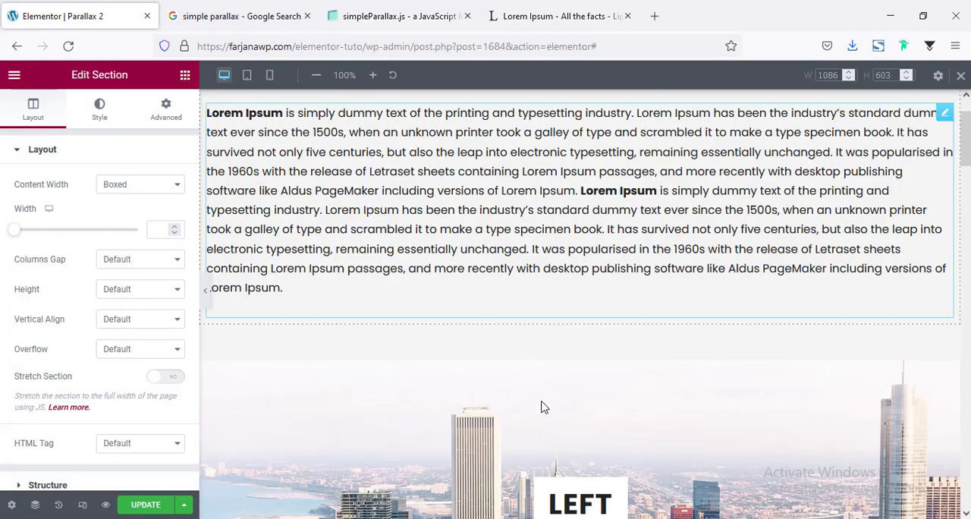
pyautogui.scroll(5, 541, 406)
pyautogui.scroll(-10, 580, 303)
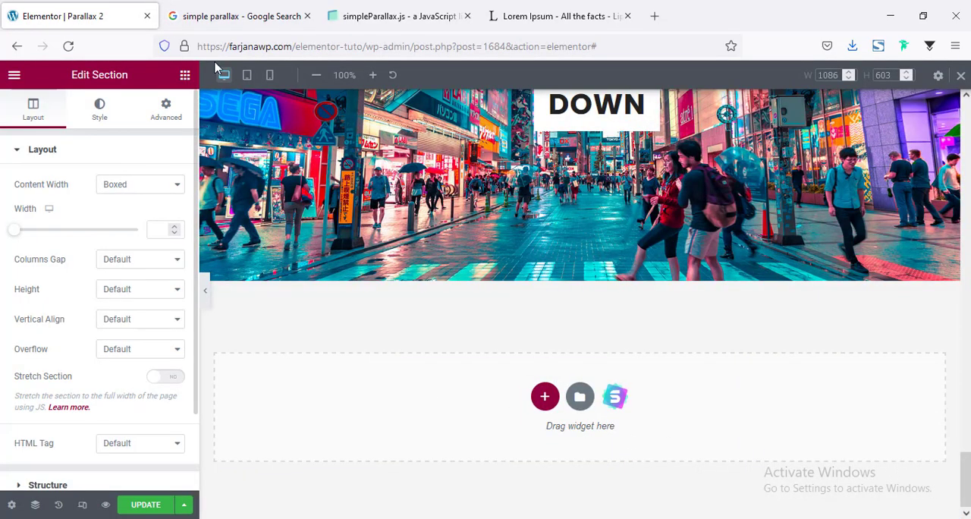
pyautogui.click(184, 76)
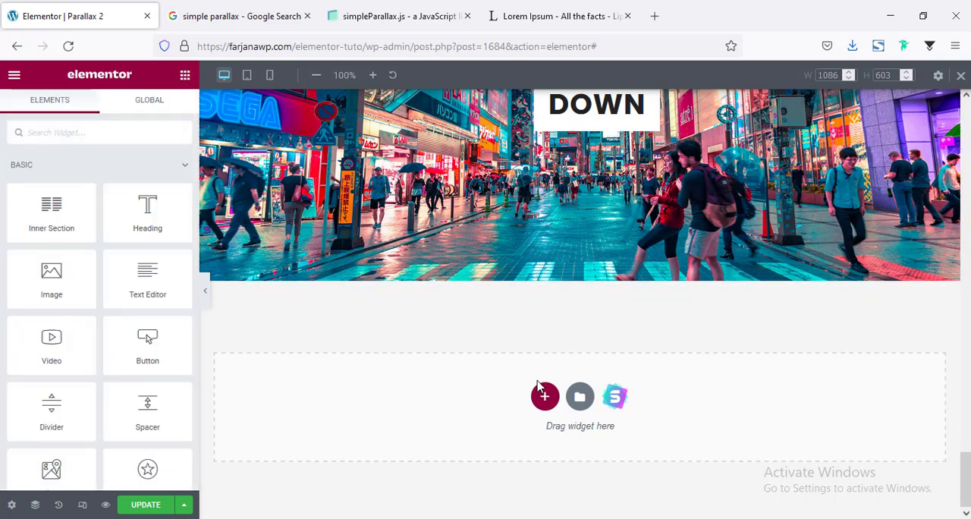
pyautogui.click(545, 399)
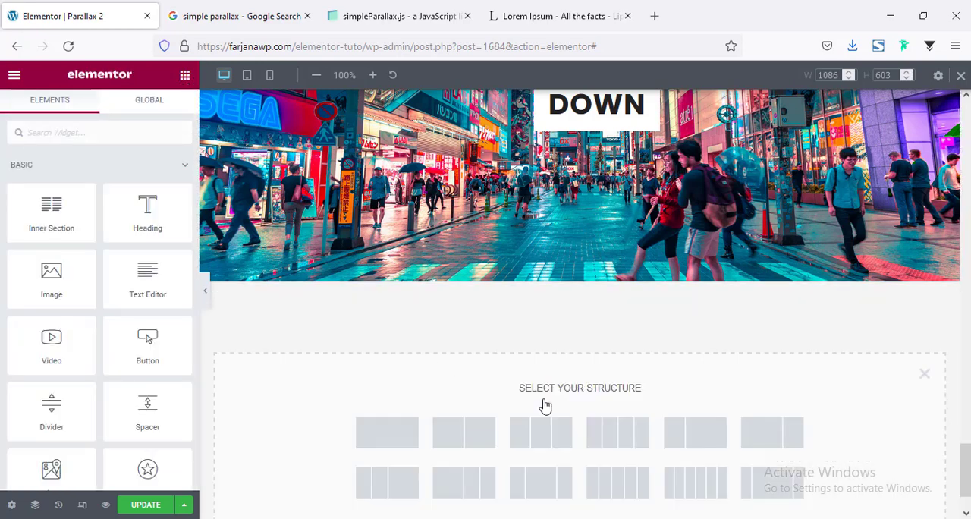
pyautogui.click(378, 436)
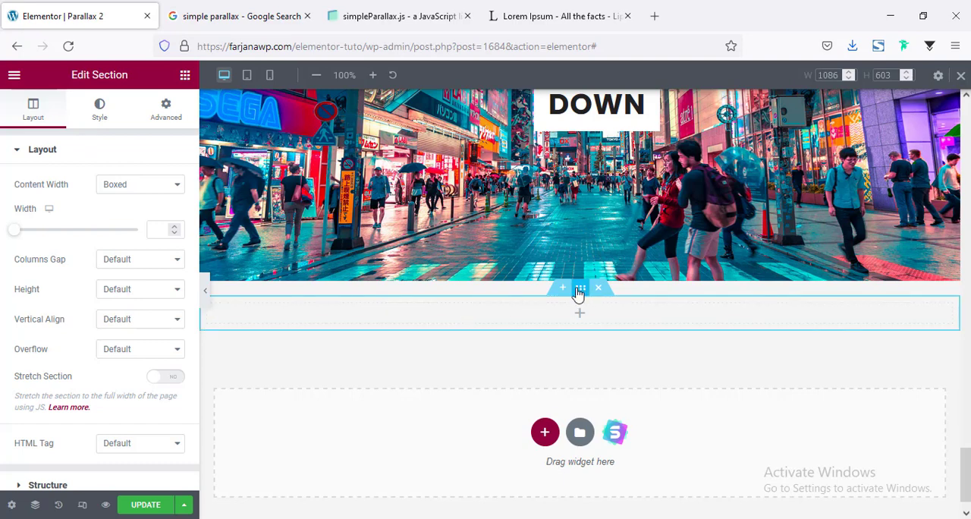
# Find the HTML widget by searching for "code" and place it in the new empty section
pyautogui.click(184, 76)
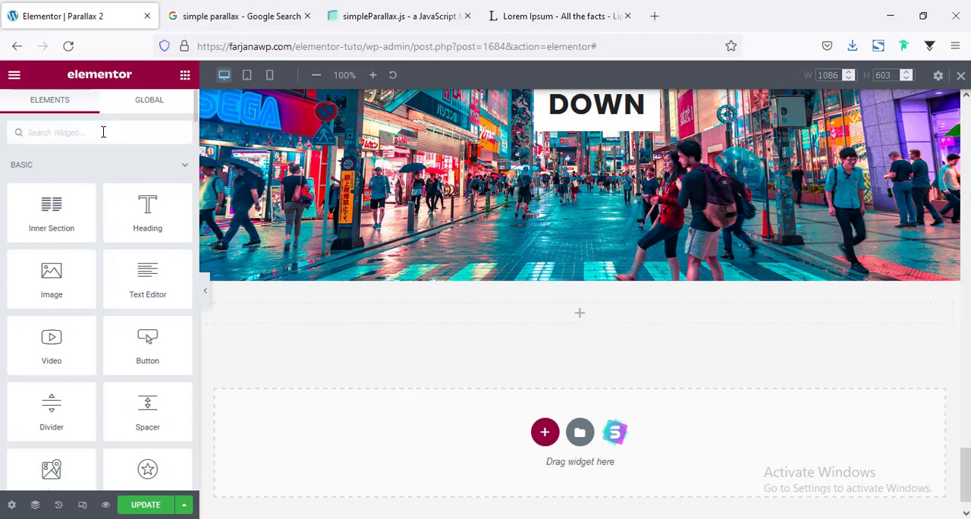
pyautogui.click(103, 132)
pyautogui.write('code')
pyautogui.moveTo(138, 166); pyautogui.dragTo(541, 308)
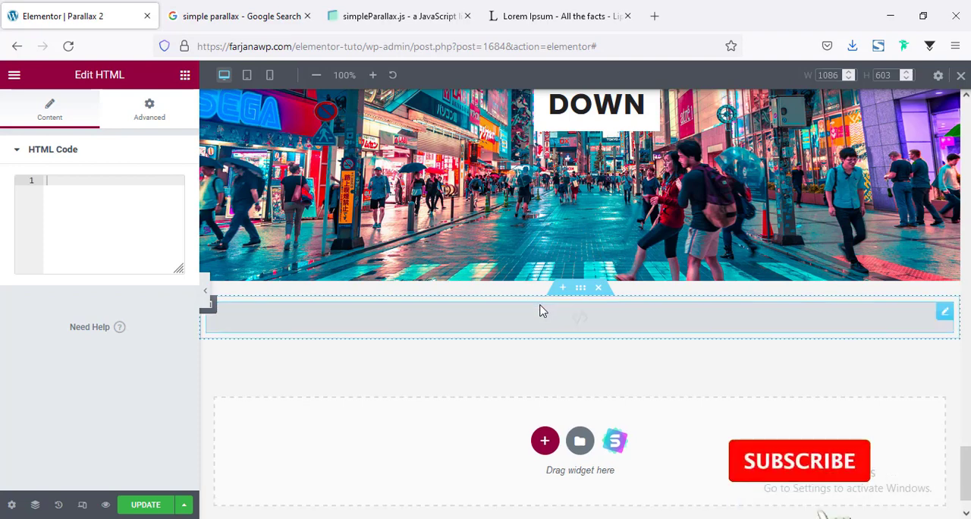
# Set the new section's columns gap to No Gap and paste the copied simpleParallax CDN script into its HTML widget
pyautogui.click(580, 289)
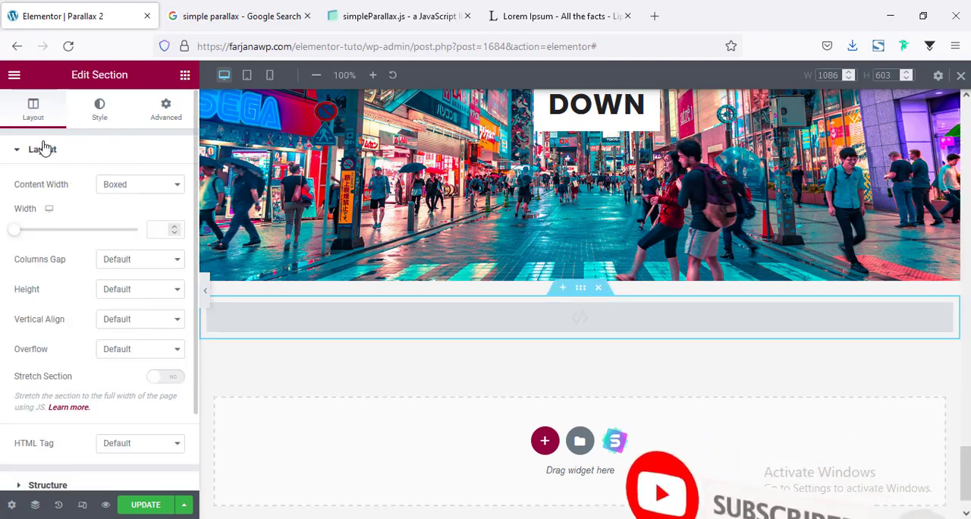
pyautogui.click(139, 260)
pyautogui.click(147, 296)
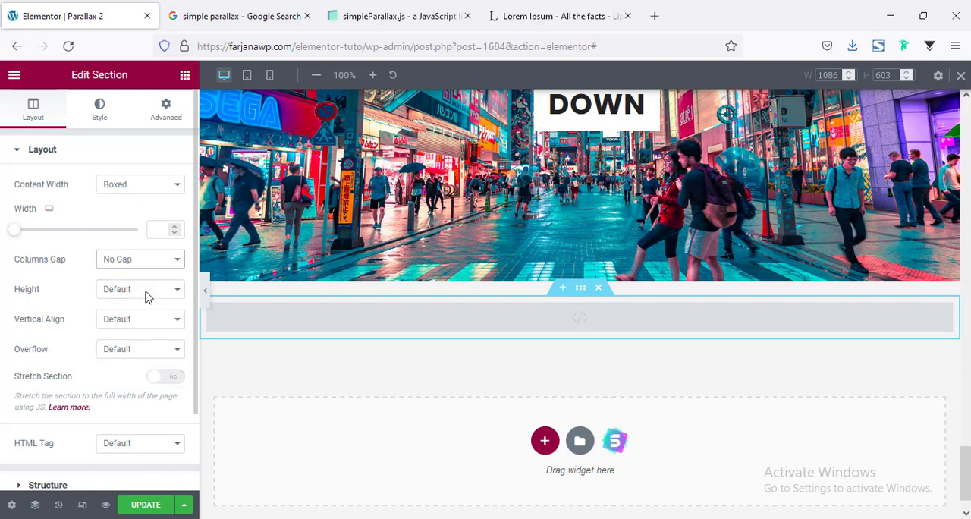
pyautogui.click(465, 311)
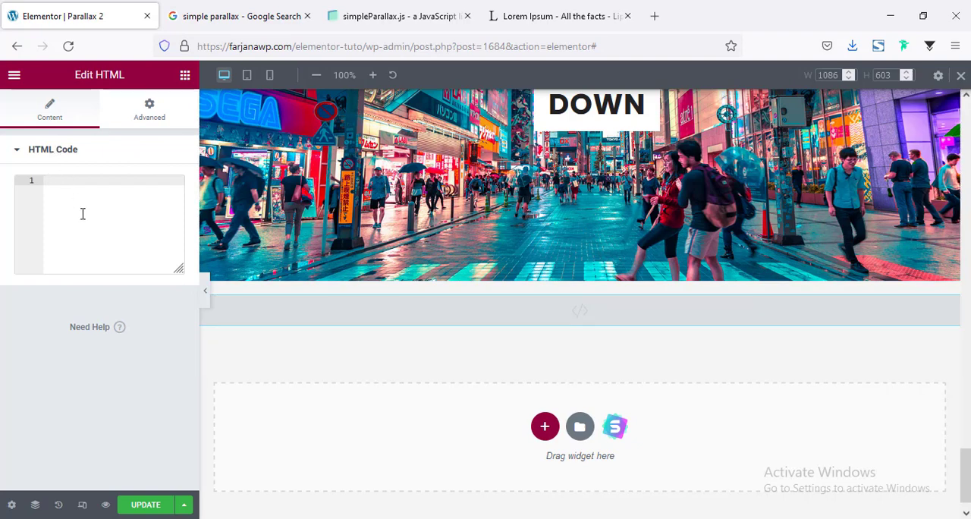
pyautogui.hotkey('ctrl', 'v')
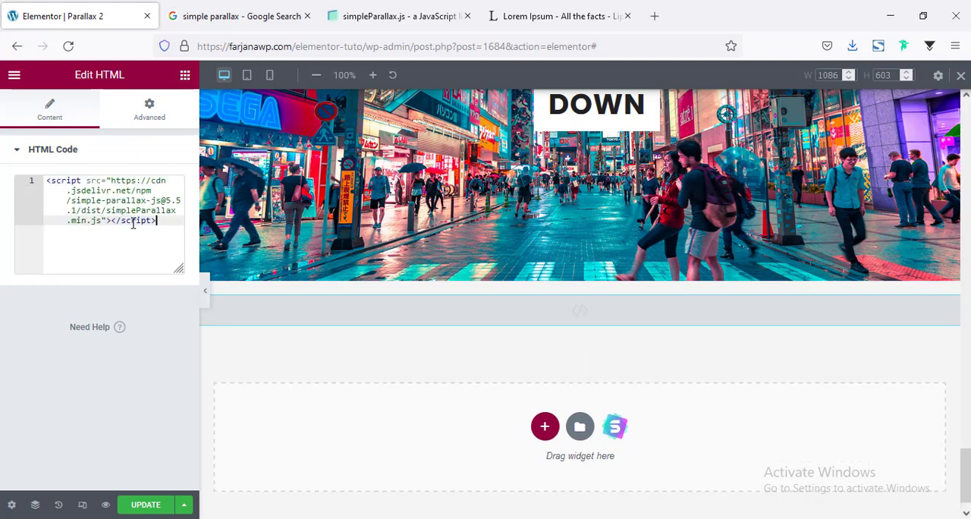
# On the simpleParallax.js page, copy the two-line initialization snippet for applying the parallax on multiple images
pyautogui.click(364, 9)
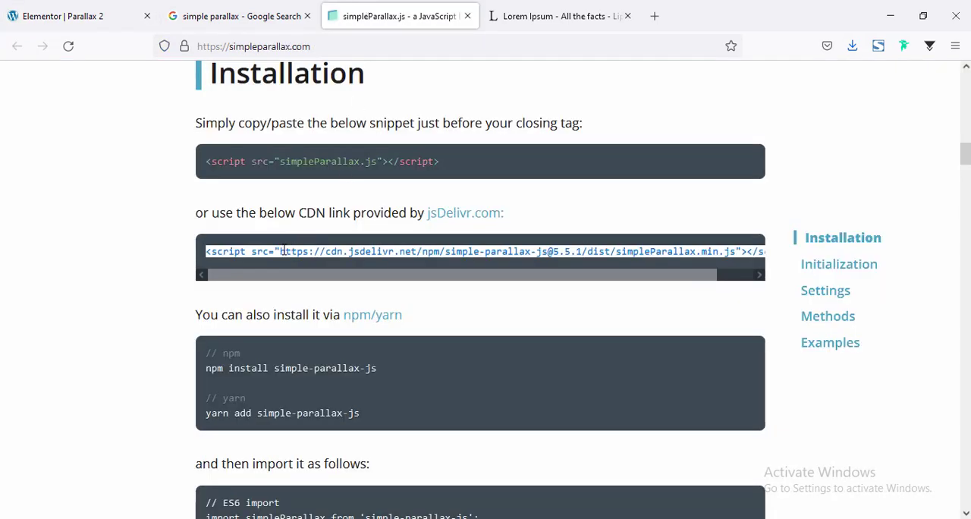
pyautogui.scroll(-7, 282, 250)
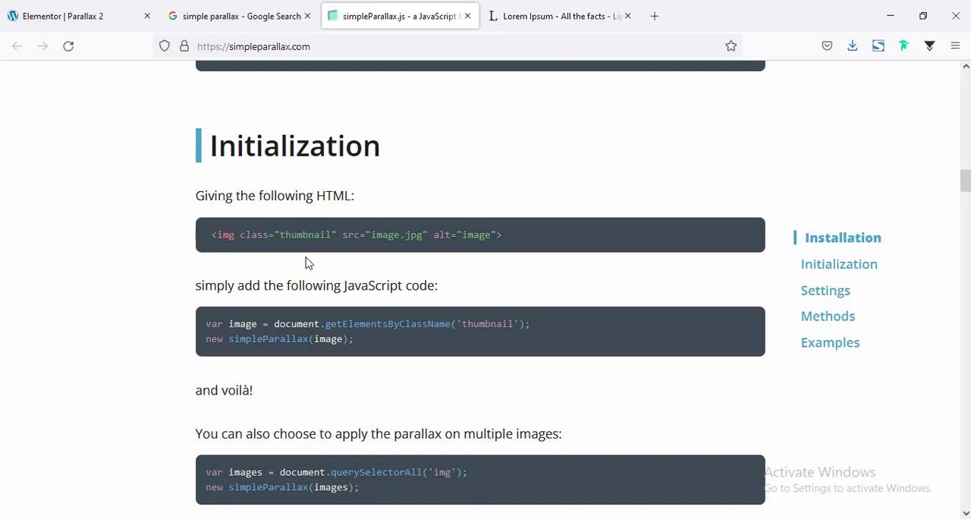
pyautogui.scroll(-2, 308, 262)
pyautogui.scroll(1, 309, 260)
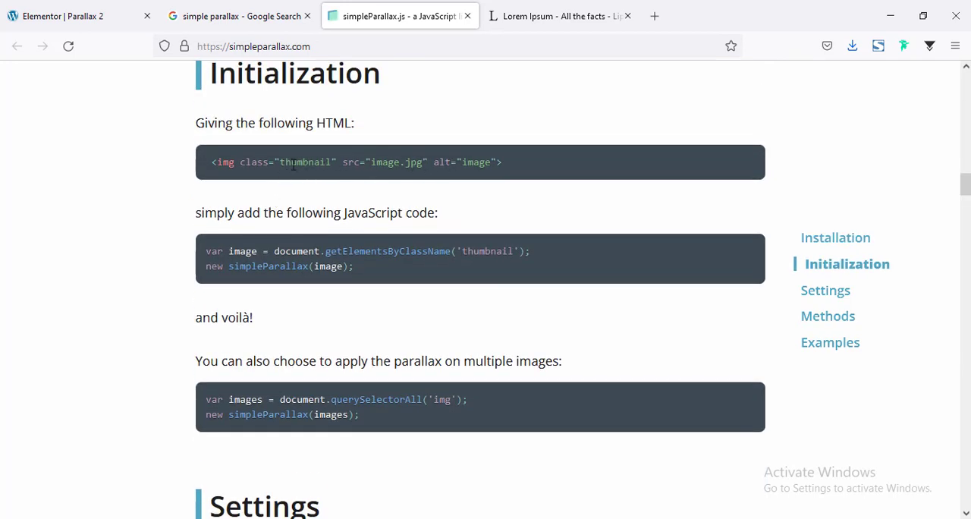
pyautogui.scroll(-2, 308, 193)
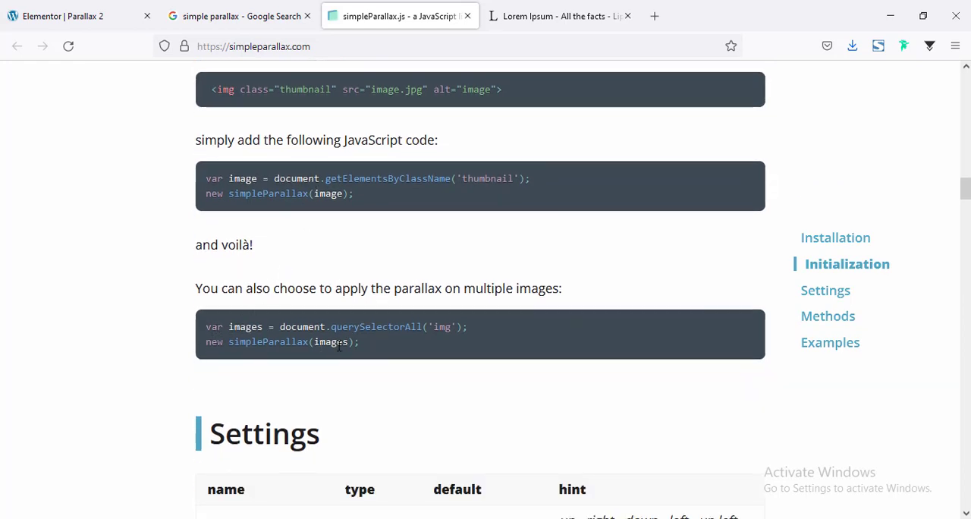
pyautogui.scroll(-4, 343, 347)
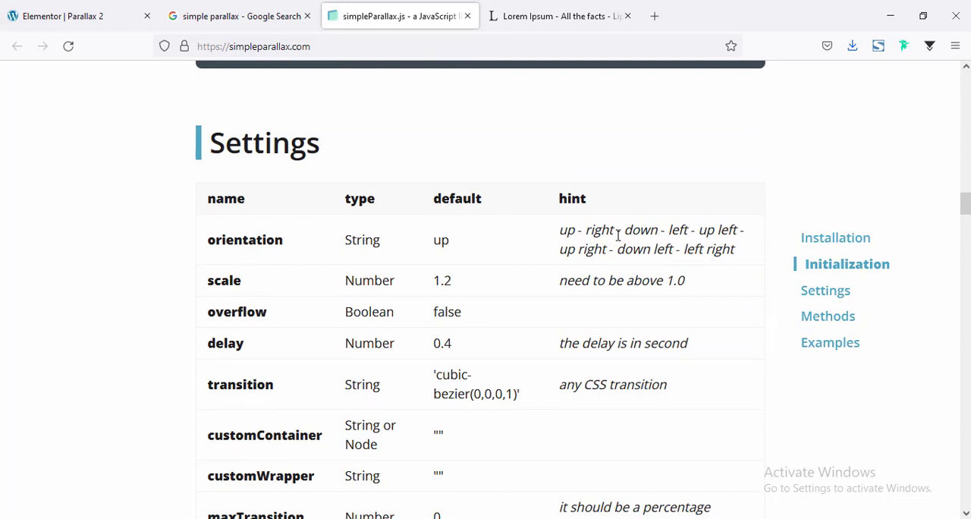
pyautogui.scroll(3, 291, 319)
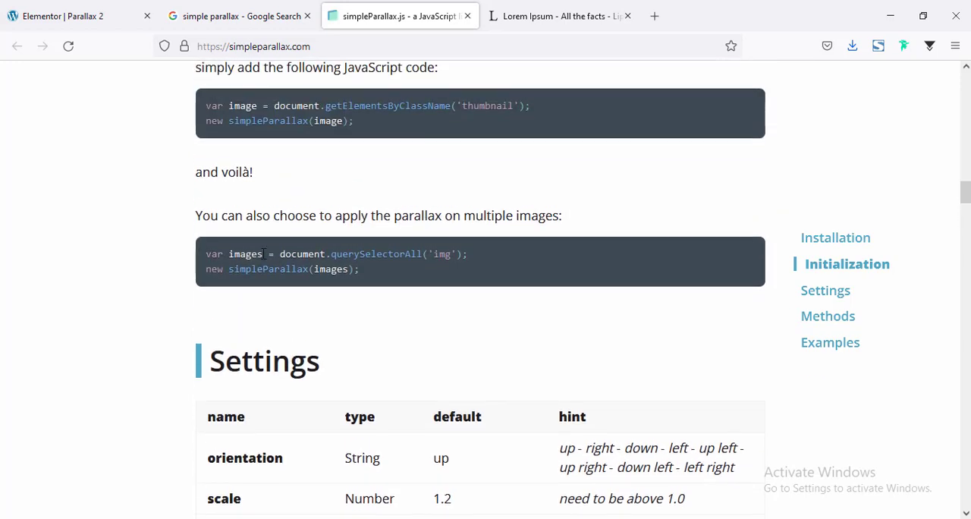
pyautogui.moveTo(209, 253); pyautogui.dragTo(385, 281)
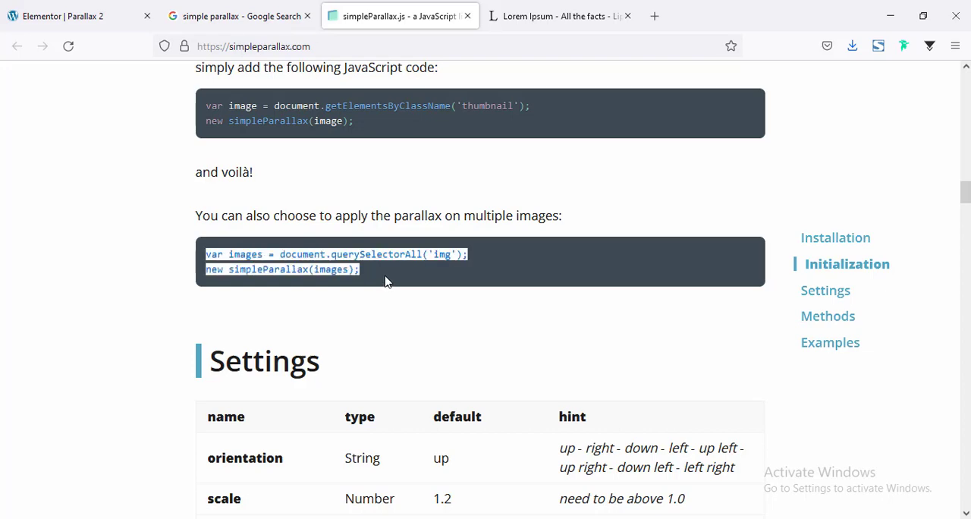
pyautogui.rightClick(332, 255)
pyautogui.click(351, 273)
# Return to the Elementor page and add an opening and a closing script tag below the CDN script in the HTML widget
pyautogui.click(78, 12)
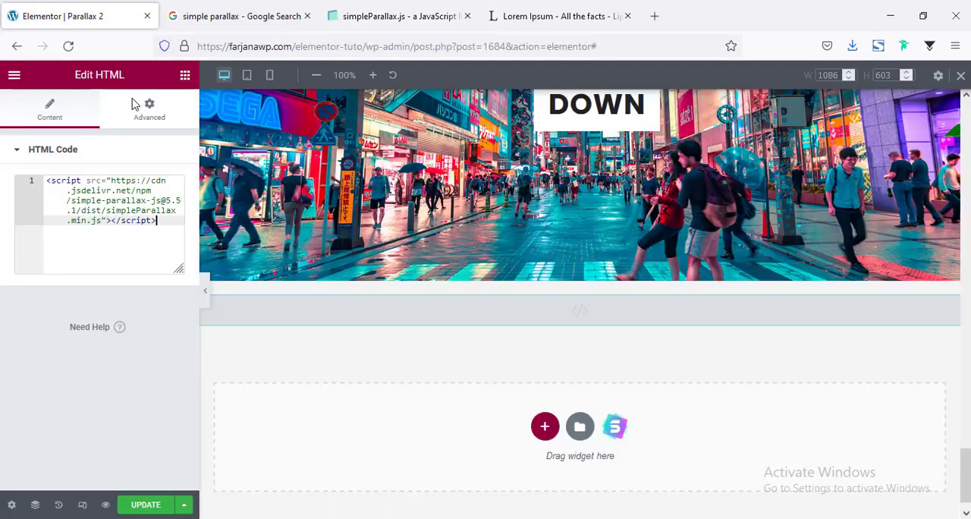
pyautogui.click(183, 236)
pyautogui.press('Return')
pyautogui.write('<')
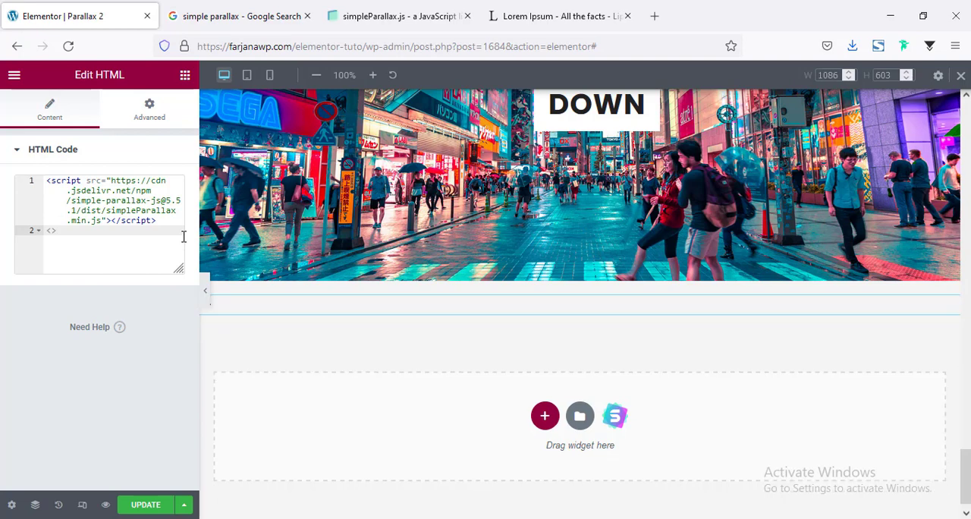
pyautogui.write('script')
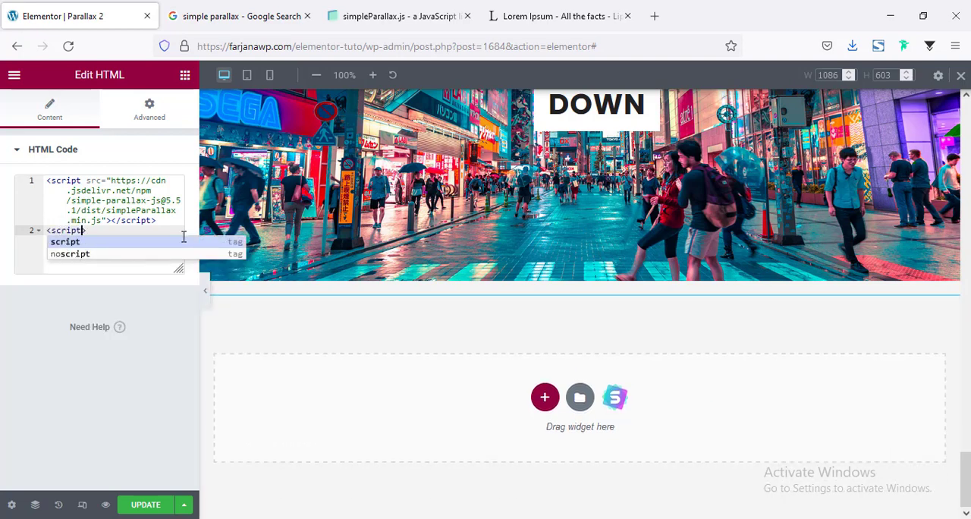
pyautogui.write('>')
pyautogui.press('Return')
pyautogui.write('</')
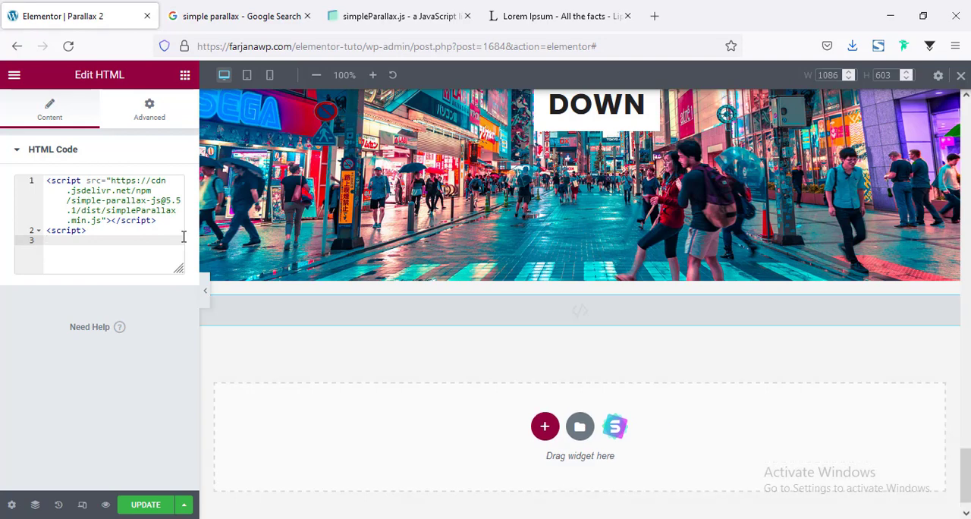
# Paste the copied querySelectorAll and simpleParallax snippet between the two new script tags
pyautogui.click(99, 229)
pyautogui.press('Return')
pyautogui.hotkey('ctrl', 'v')
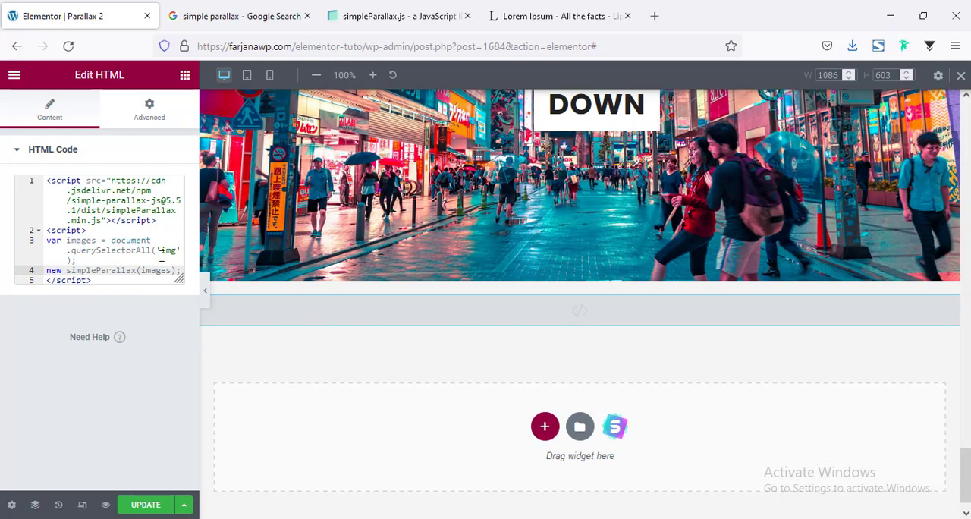
pyautogui.click(161, 251)
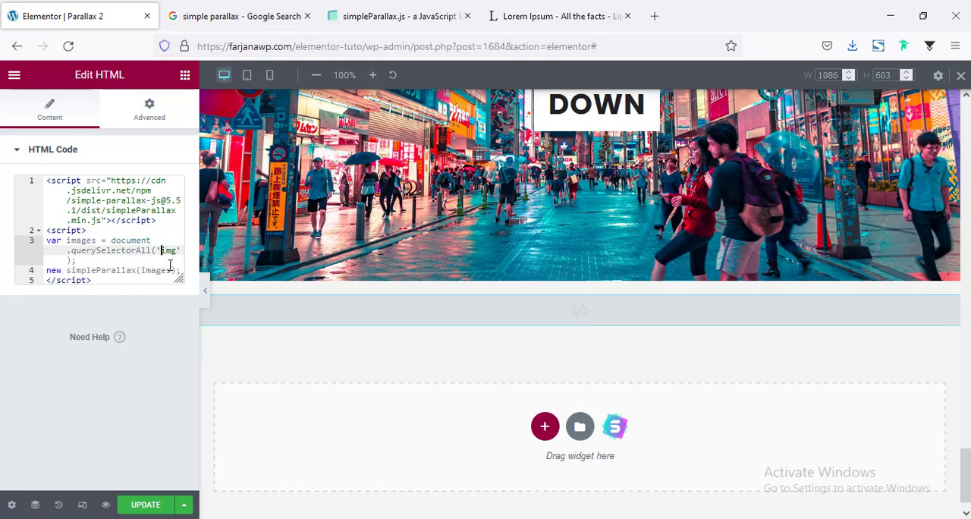
# Give the LEFT image the CSS class parallax1 and select the class name for reuse
pyautogui.scroll(10, 505, 254)
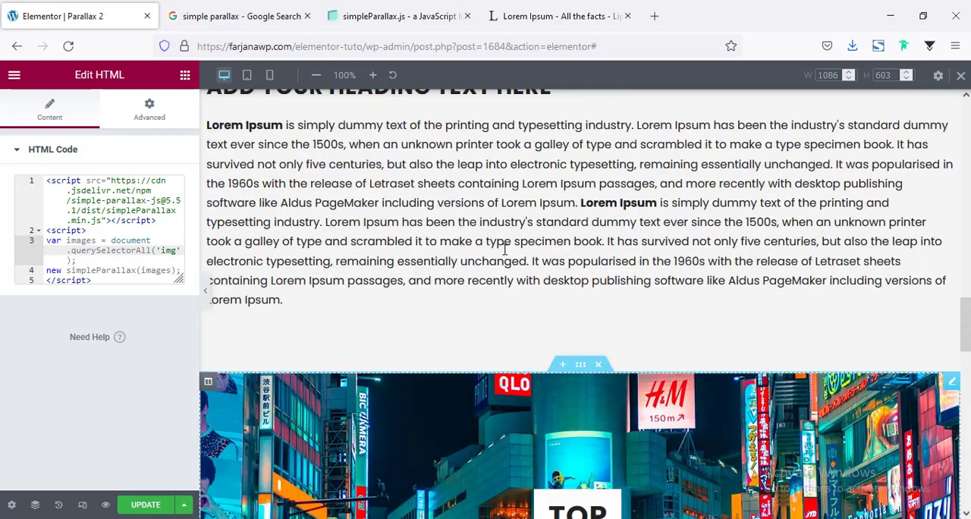
pyautogui.scroll(-3, 505, 254)
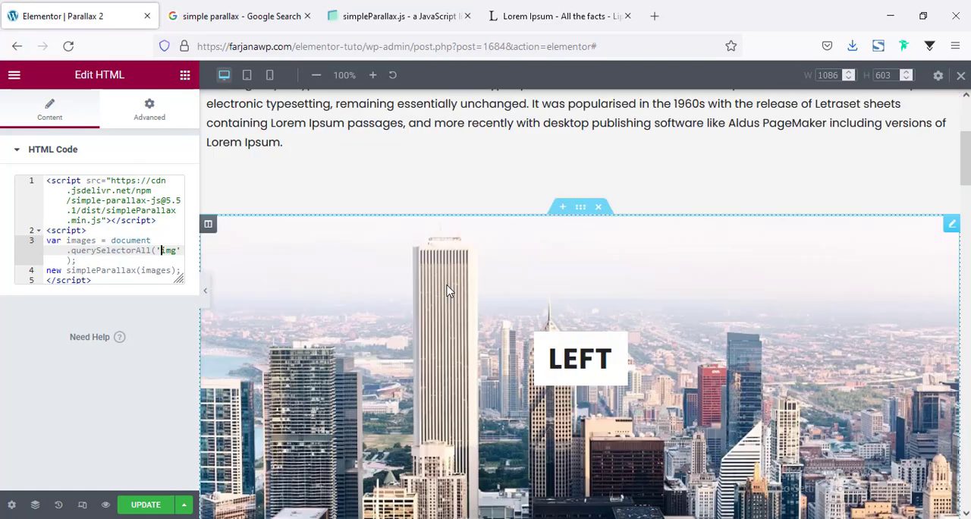
pyautogui.click(447, 291)
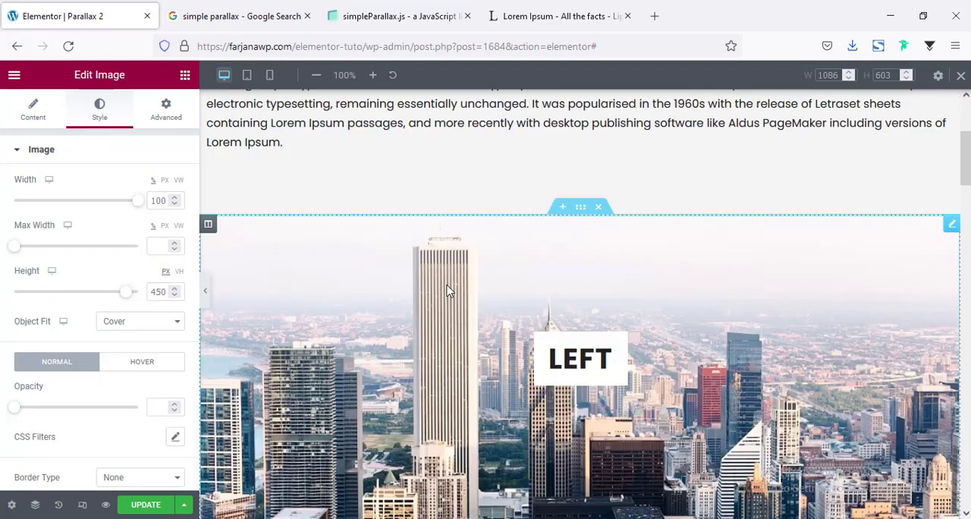
pyautogui.click(167, 111)
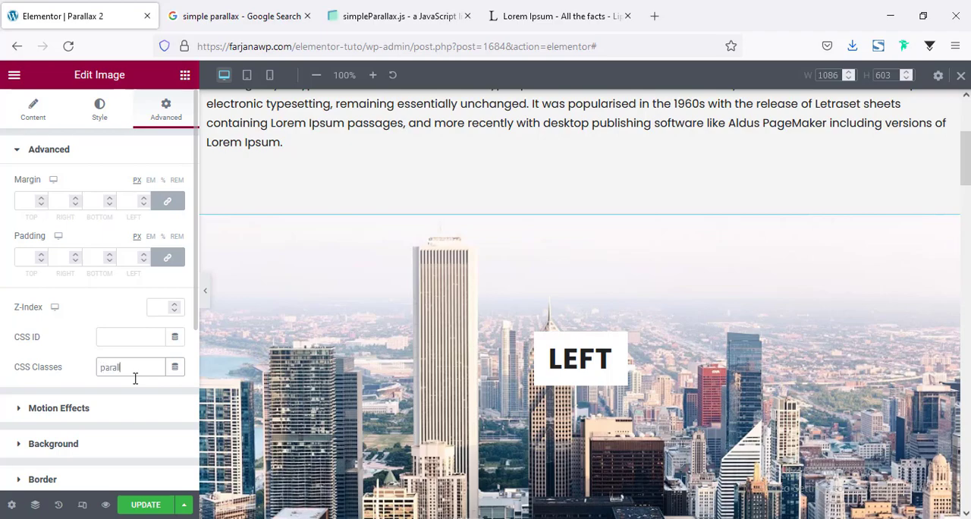
pyautogui.write('ax1')
pyautogui.hotkey('ctrl', 'a')
# In the HTML widget below the DOWN section, change the querySelectorAll selector to '.parallax1 img'
pyautogui.scroll(-10, 656, 371)
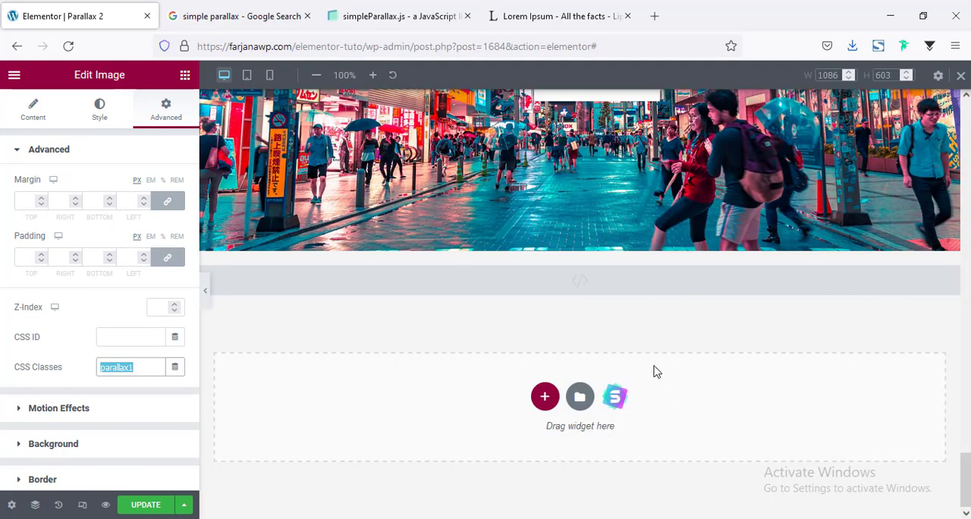
pyautogui.click(584, 283)
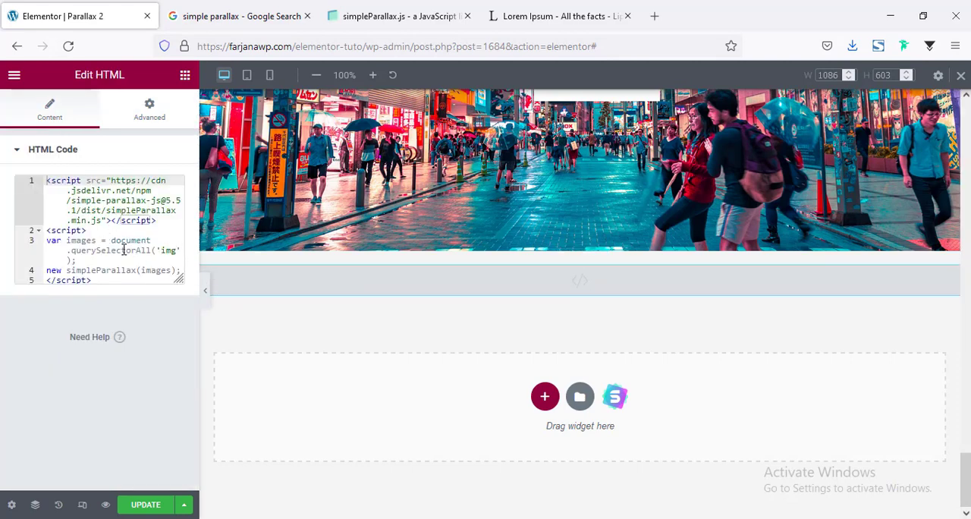
pyautogui.click(162, 251)
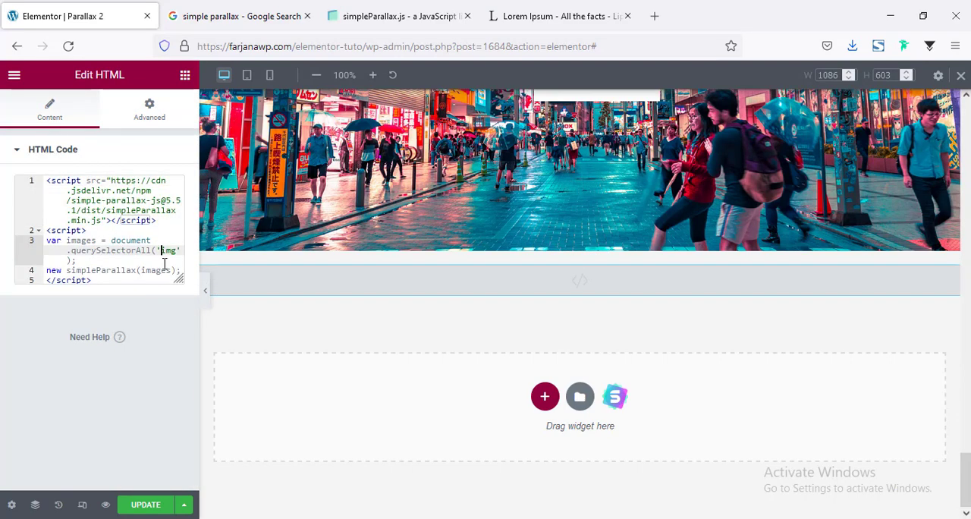
pyautogui.write('.')
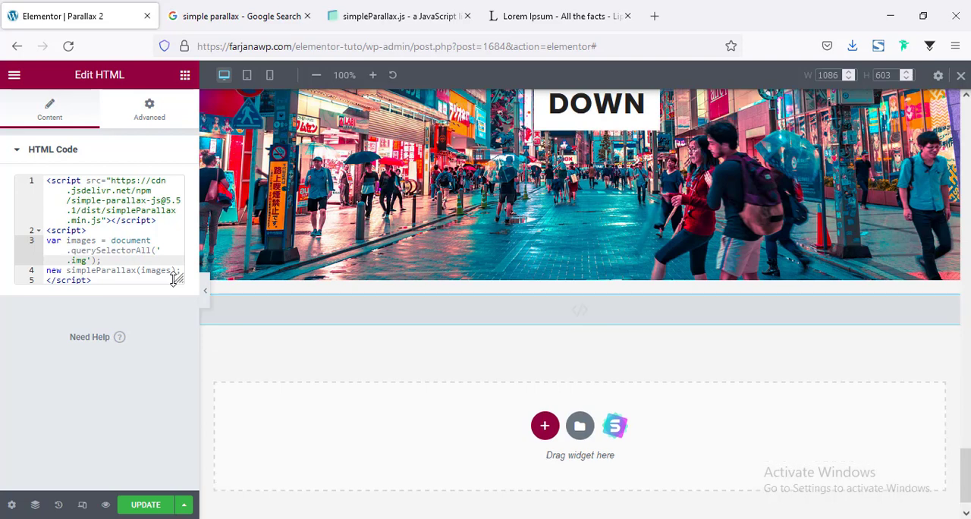
pyautogui.write('parallax1')
pyautogui.doubleClick(78, 242)
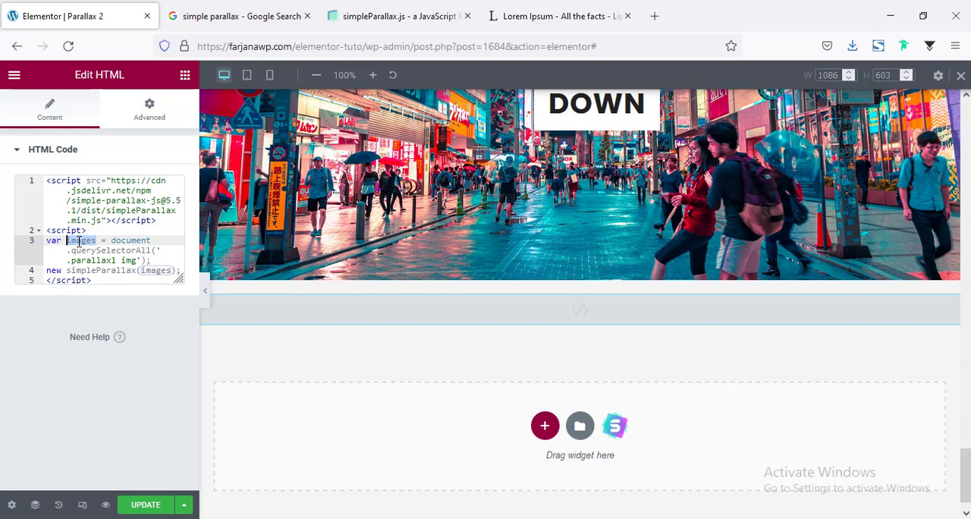
# Update the page, open its live view and check the scrolling effect on the LEFT image
pyautogui.click(148, 505)
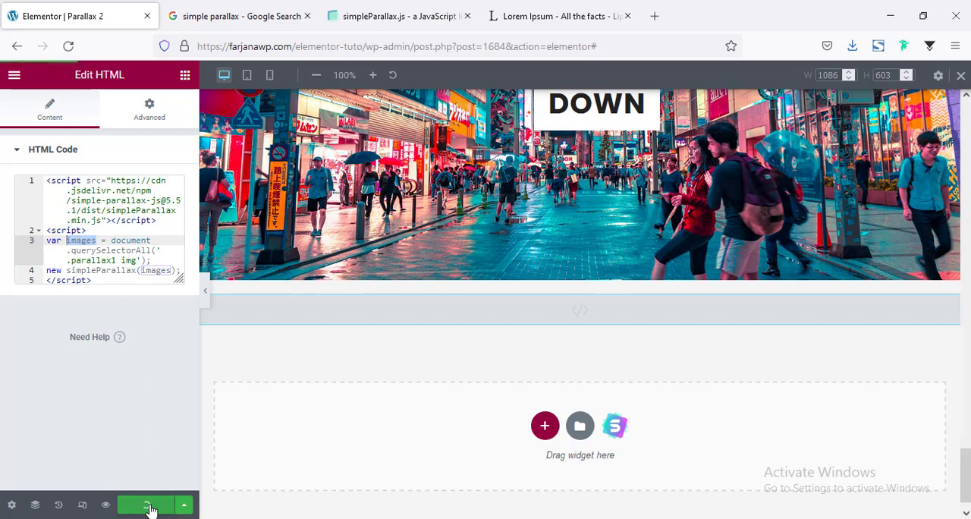
pyautogui.click(14, 74)
pyautogui.click(74, 300)
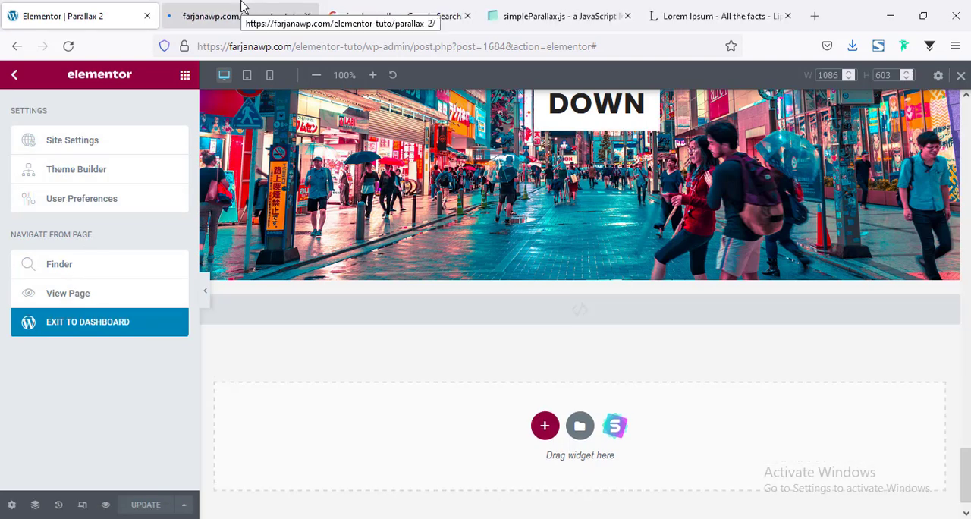
pyautogui.click(243, 6)
pyautogui.scroll(-3, 856, 201)
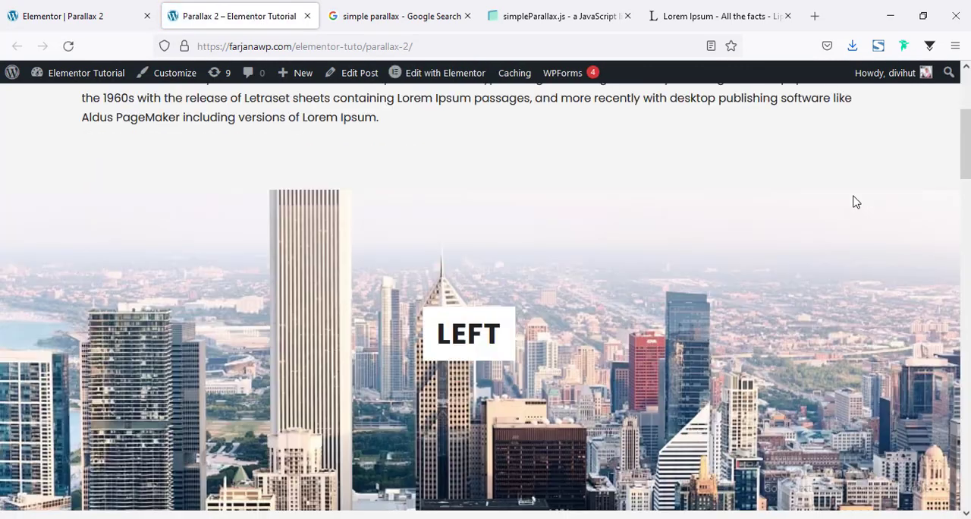
pyautogui.scroll(-3, 325, 373)
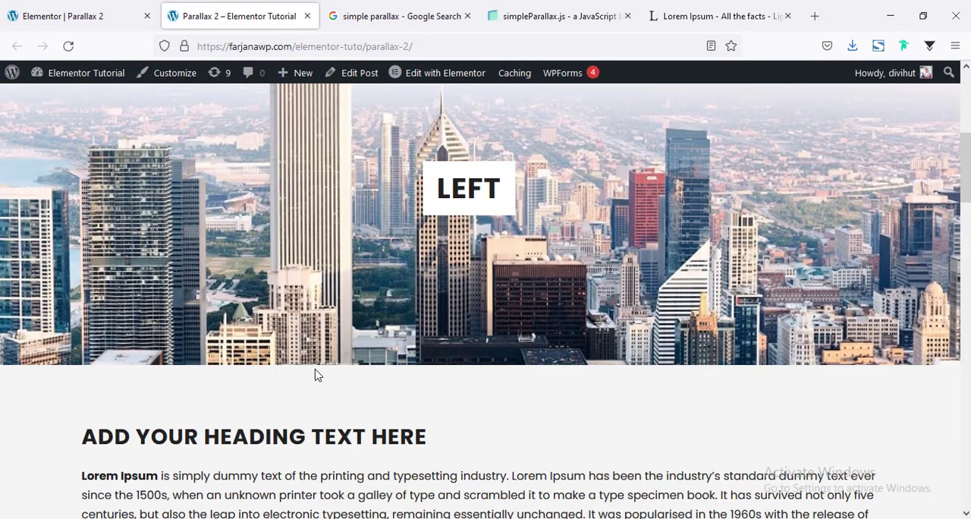
pyautogui.scroll(2, 304, 357)
# Reselect the HTML widget, then copy the options block with orientation: 'right' from the Examples section of the simpleParallax.js page
pyautogui.click(61, 15)
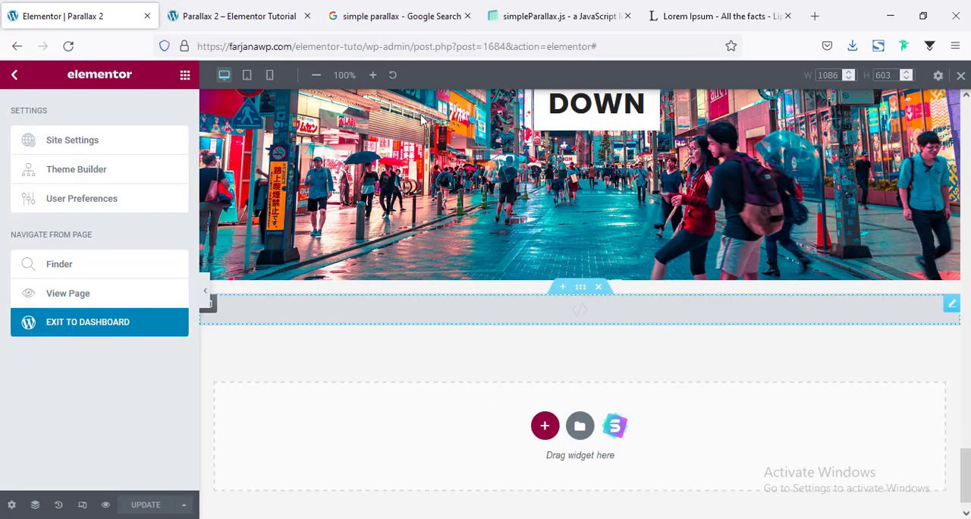
pyautogui.click(579, 309)
pyautogui.click(557, 16)
pyautogui.scroll(-1, 327, 208)
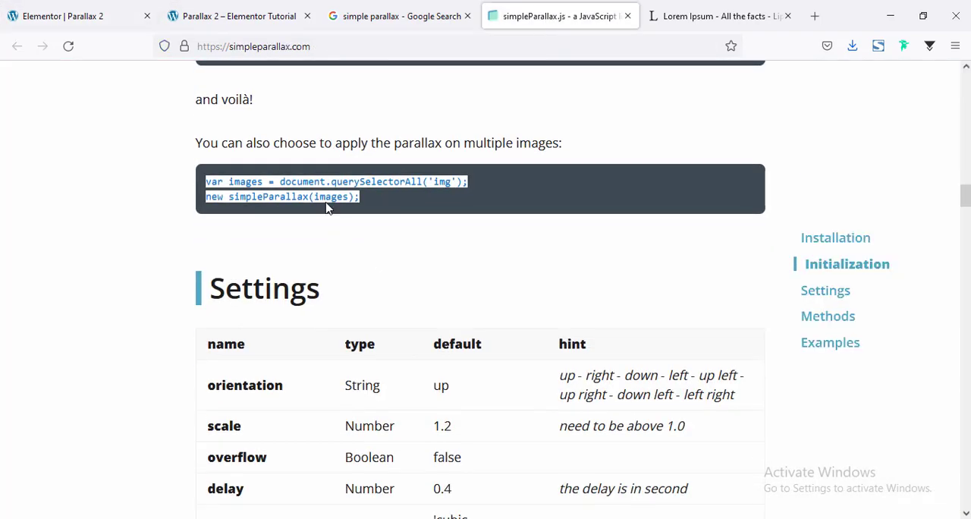
pyautogui.doubleClick(329, 200)
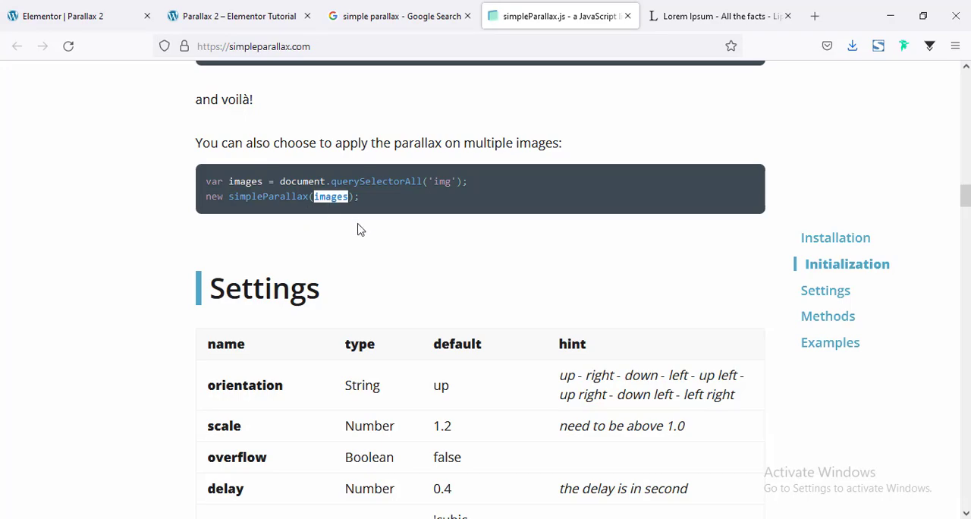
pyautogui.scroll(-15, 360, 230)
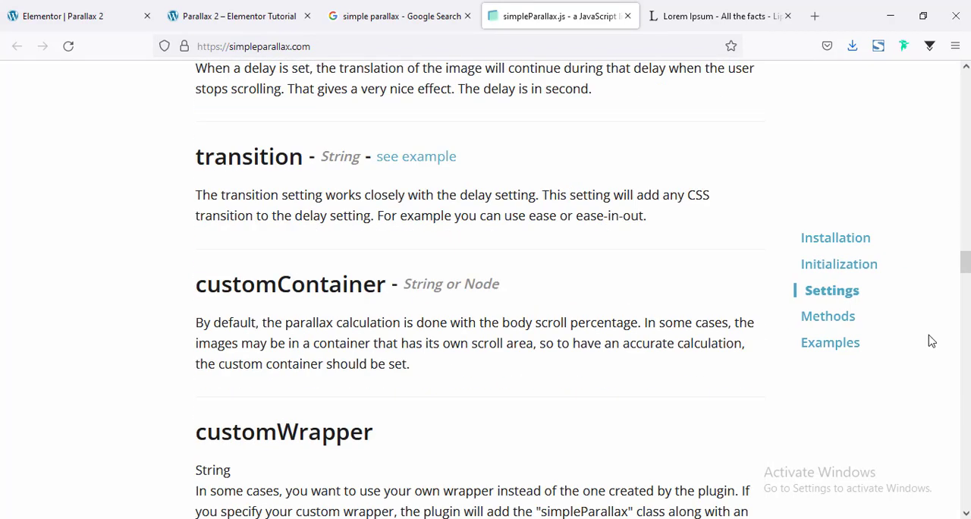
pyautogui.scroll(-10, 490, 372)
pyautogui.scroll(2, 490, 376)
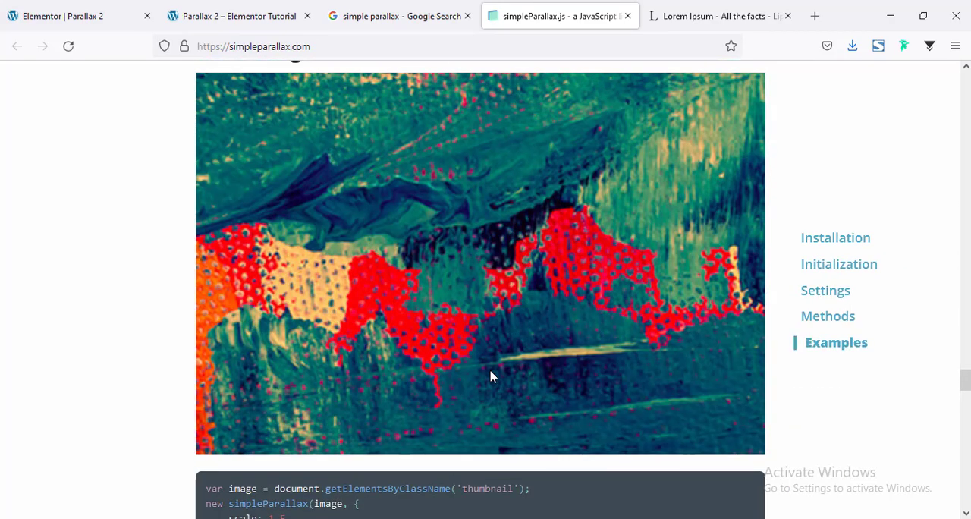
pyautogui.scroll(-3, 490, 376)
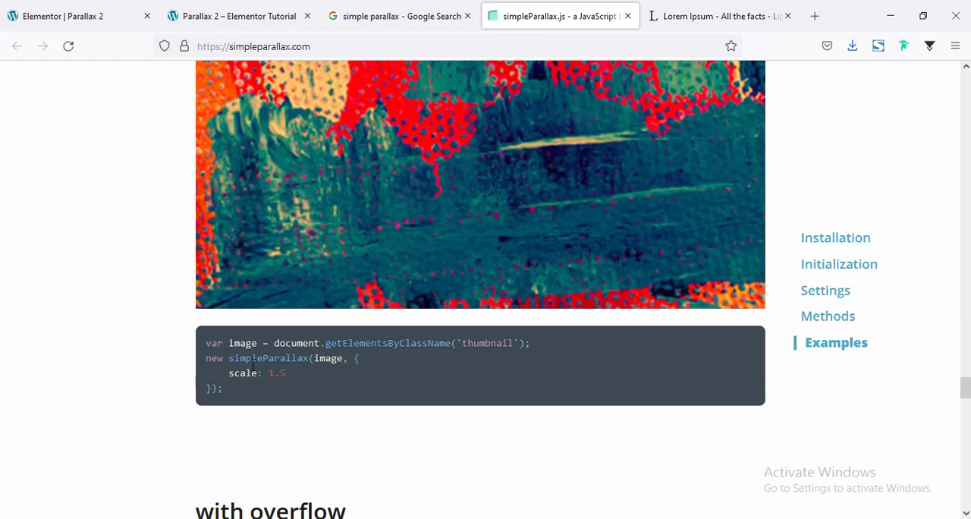
pyautogui.doubleClick(238, 377)
pyautogui.scroll(5, 356, 377)
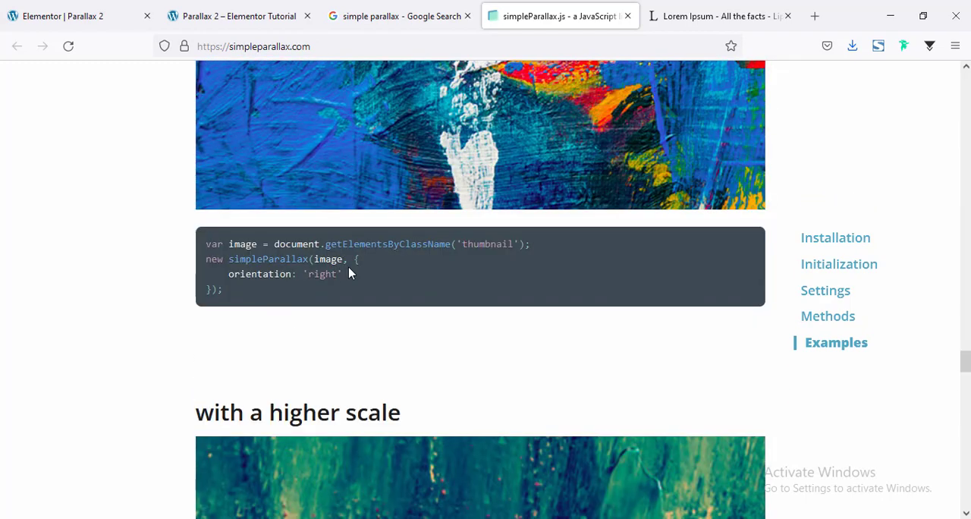
pyautogui.moveTo(345, 259); pyautogui.dragTo(233, 302)
pyautogui.hotkey('ctrl', 'c')
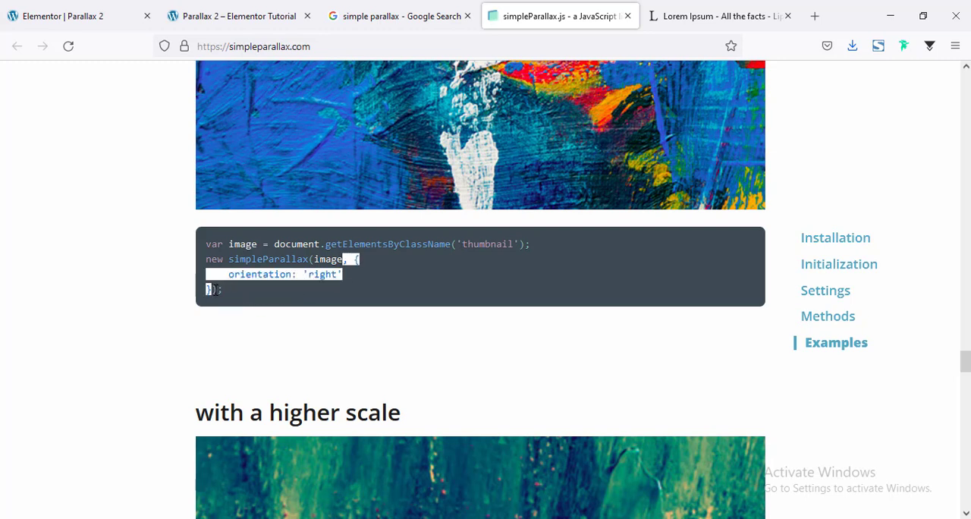
# Paste the copied options block after images in the HTML widget's simpleParallax call and set the orientation to 'left'
pyautogui.click(110, 10)
pyautogui.click(171, 270)
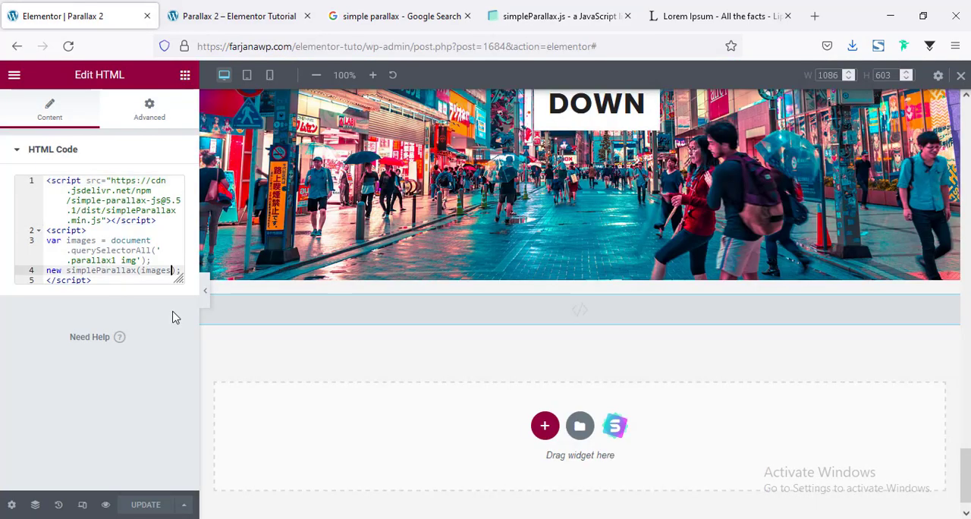
pyautogui.hotkey('ctrl', 'v')
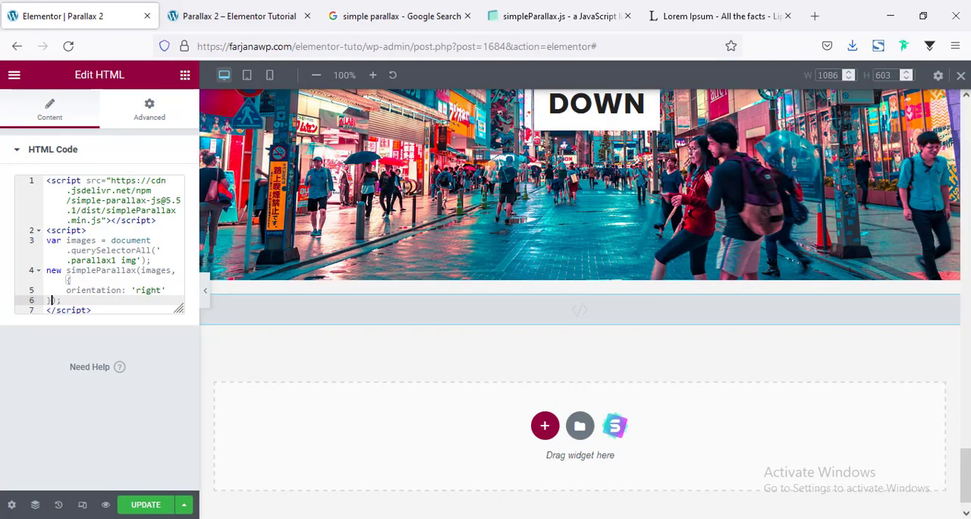
pyautogui.scroll(-4, 674, 385)
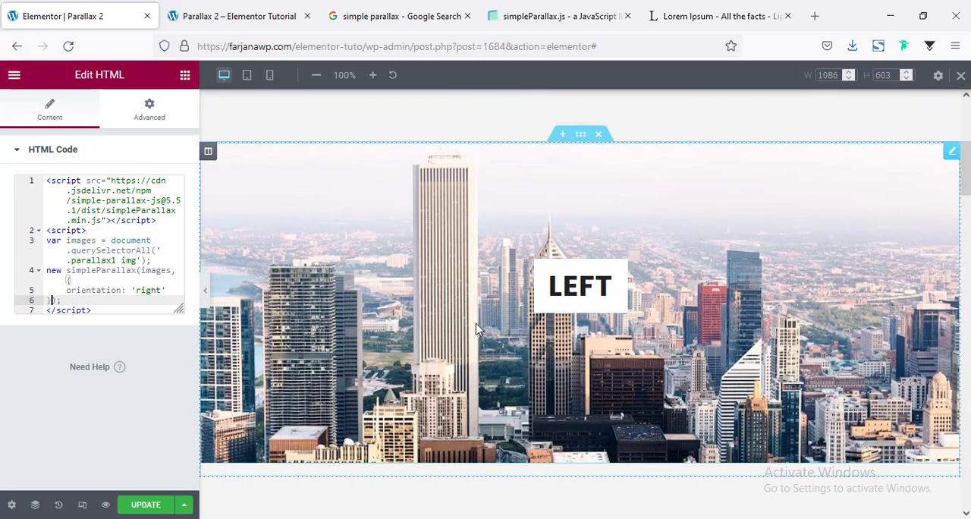
pyautogui.doubleClick(146, 294)
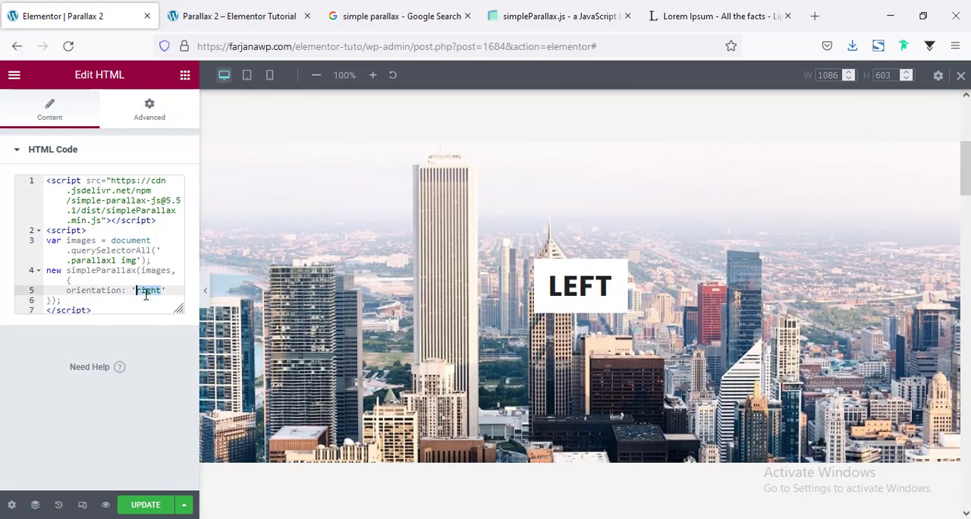
pyautogui.write('left')
# Update the page, reload its live view and check the horizontal scrolling effect on the LEFT image
pyautogui.click(154, 509)
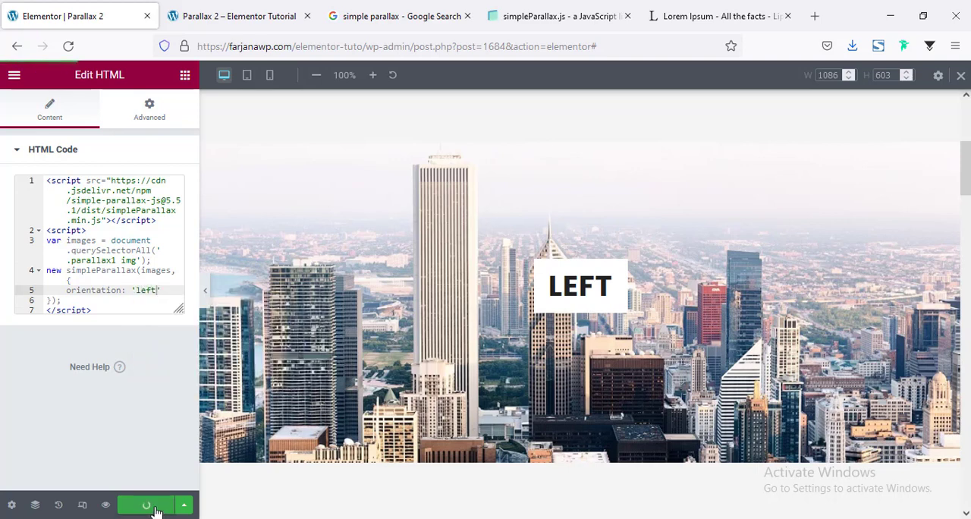
pyautogui.click(240, 11)
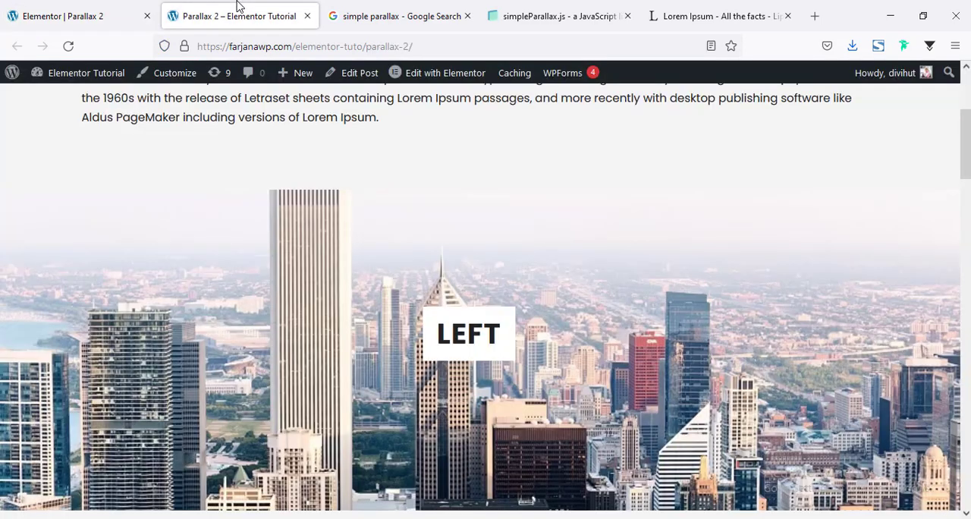
pyautogui.click(67, 47)
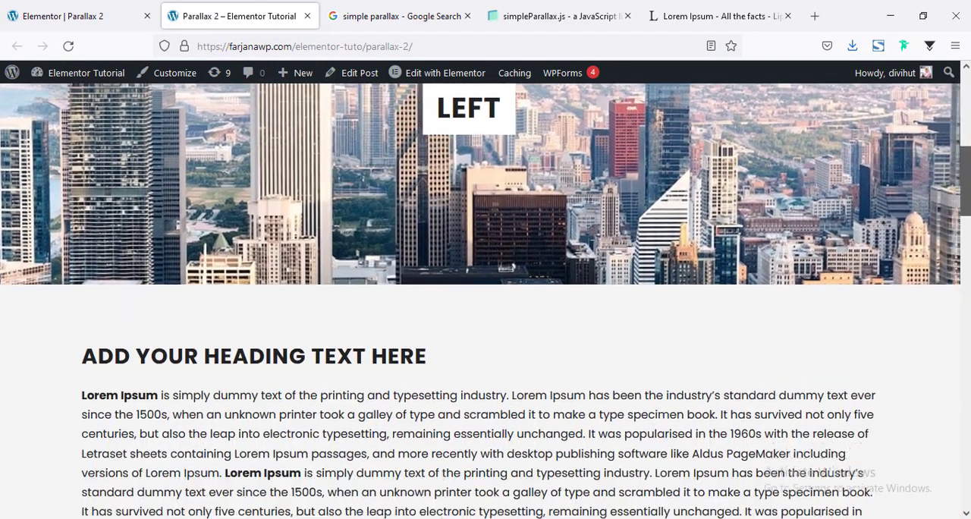
pyautogui.moveTo(965, 181); pyautogui.dragTo(970, 117)
pyautogui.scroll(-5, 913, 190)
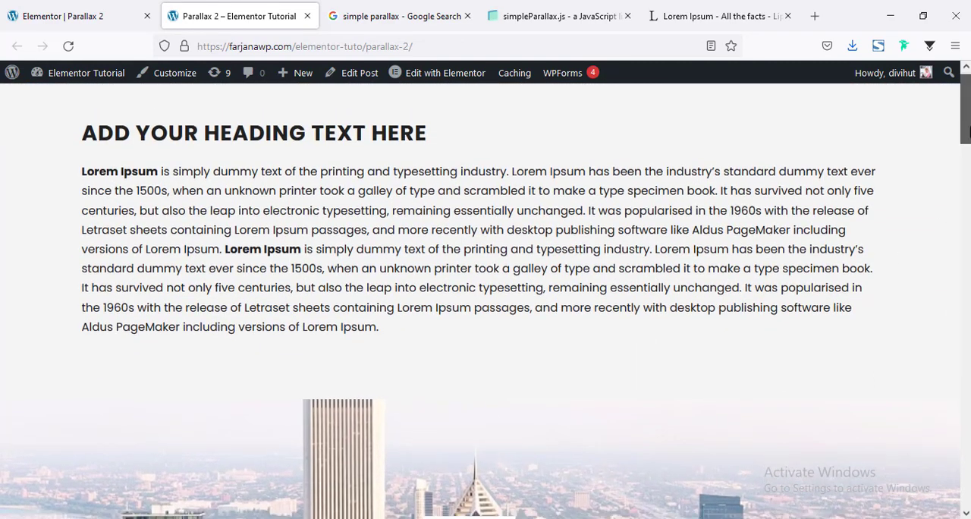
pyautogui.scroll(3, 912, 190)
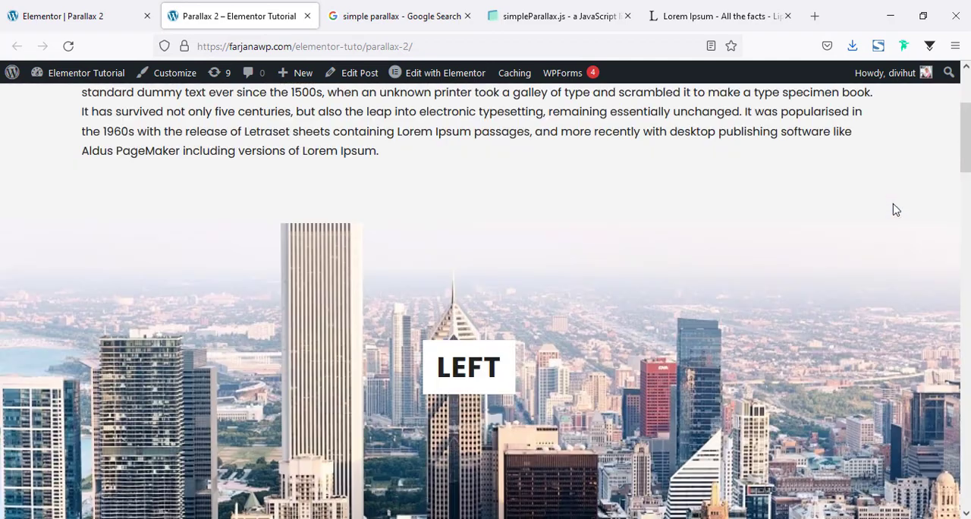
# Copy the line scale: 1.5 from the 'with a higher scale' example on the simpleParallax.js page
pyautogui.click(68, 12)
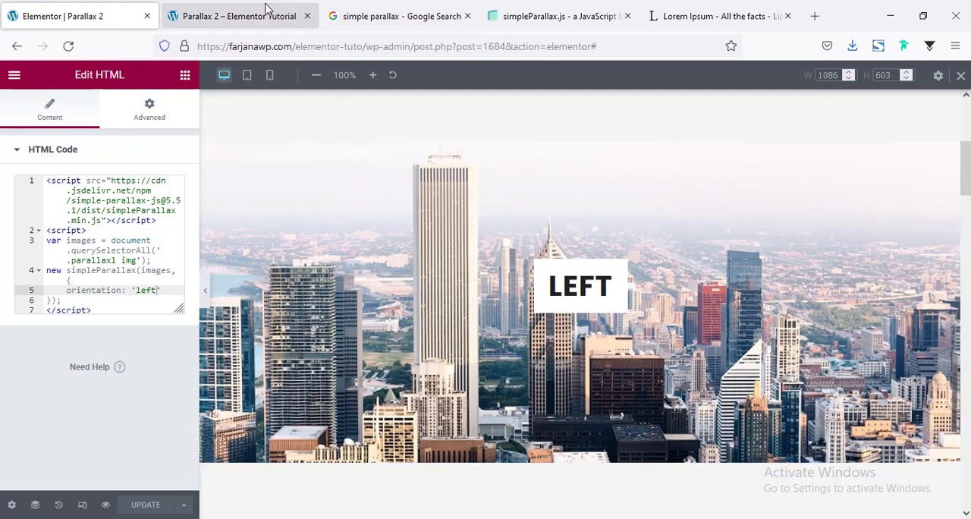
pyautogui.click(652, 11)
pyautogui.click(516, 13)
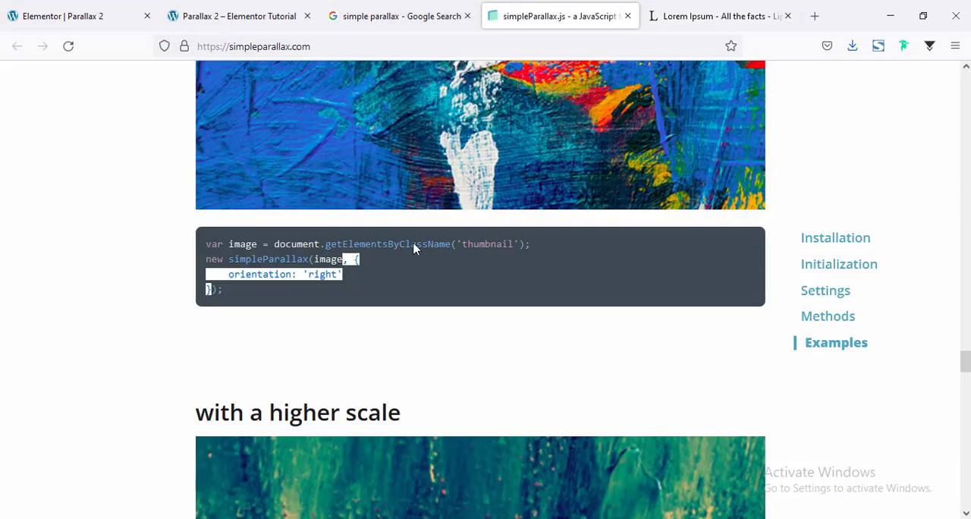
pyautogui.scroll(-5, 414, 248)
pyautogui.moveTo(230, 372); pyautogui.dragTo(286, 373)
pyautogui.hotkey('ctrl', 'c')
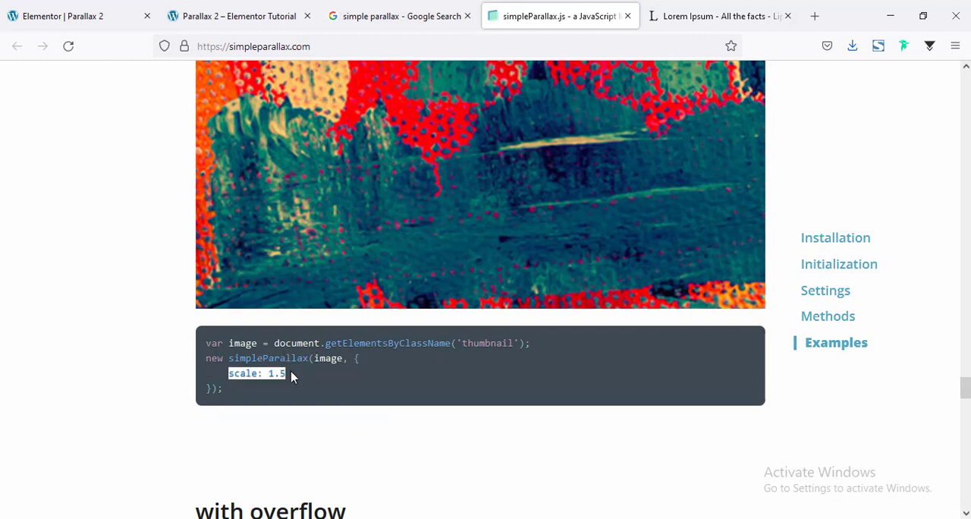
pyautogui.rightClick(242, 372)
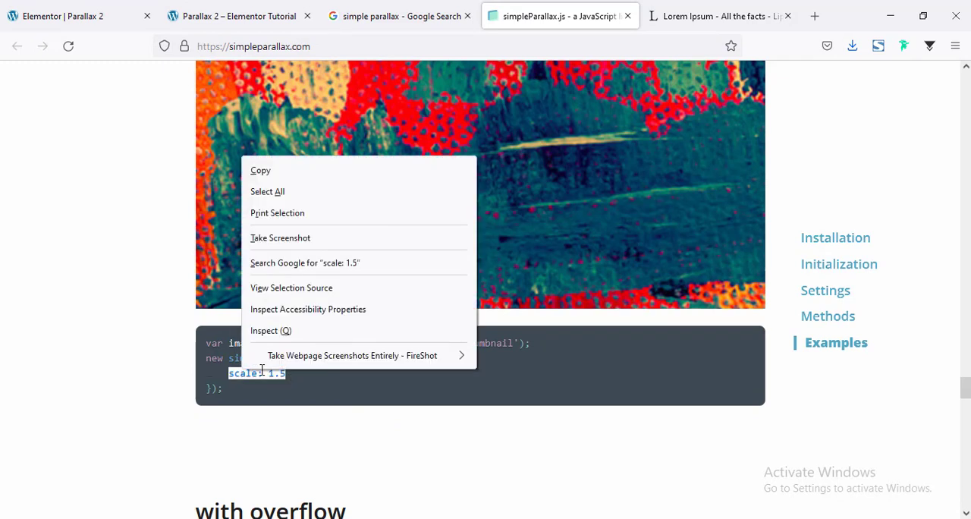
pyautogui.click(266, 174)
# In the HTML widget, add a comma after orientation: 'left' and insert scale: 1.5 on a new line below it
pyautogui.click(72, 16)
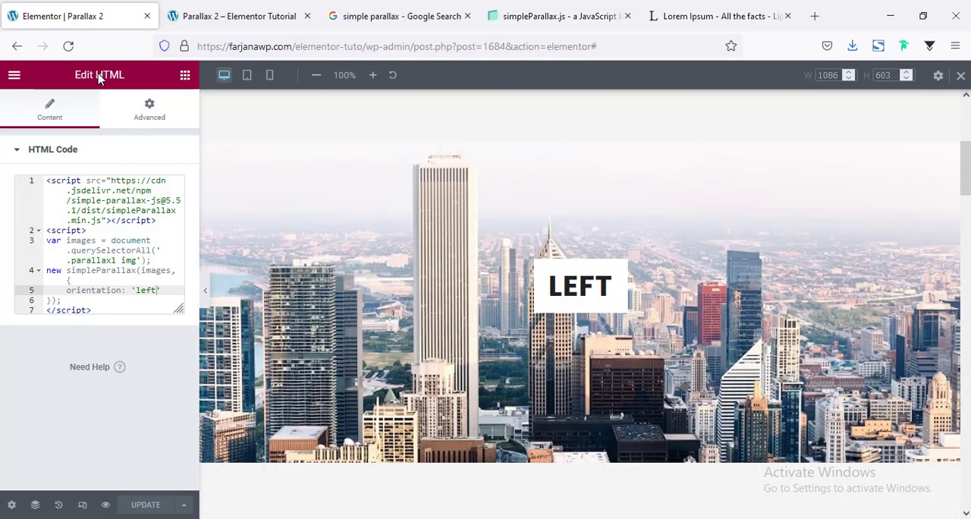
pyautogui.click(164, 291)
pyautogui.write(',')
pyautogui.press('Return')
pyautogui.hotkey('ctrl', 'v')
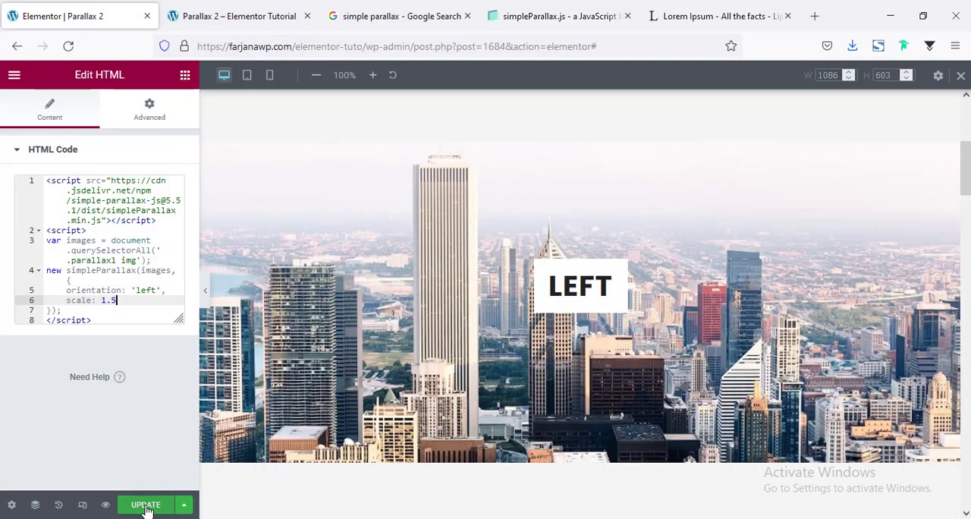
# Update the page, reload its live view and check how the LEFT image moves with the new scale
pyautogui.click(146, 504)
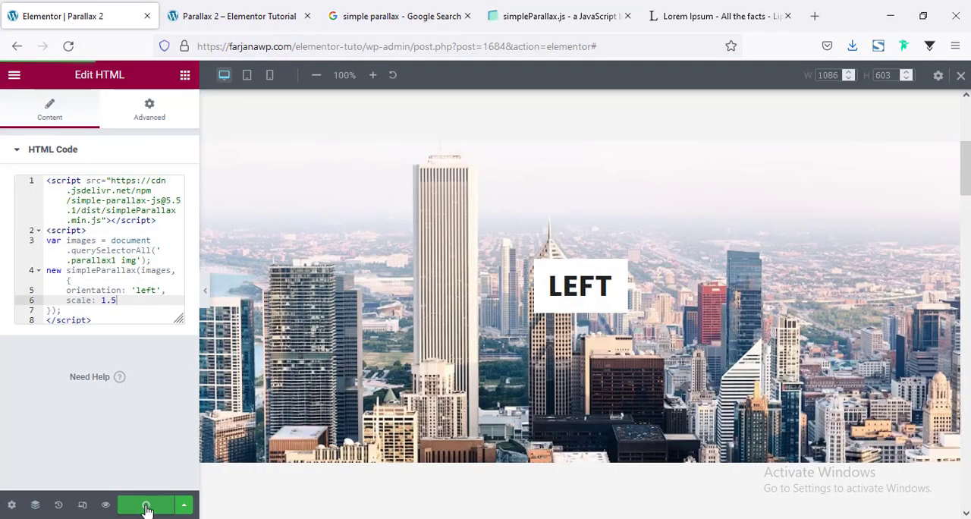
pyautogui.click(186, 7)
pyautogui.click(68, 47)
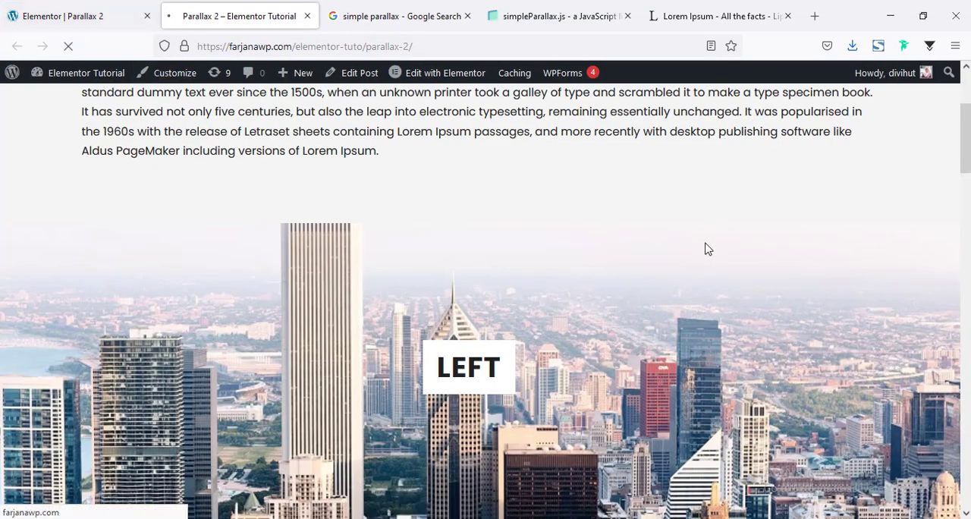
pyautogui.scroll(-5, 705, 249)
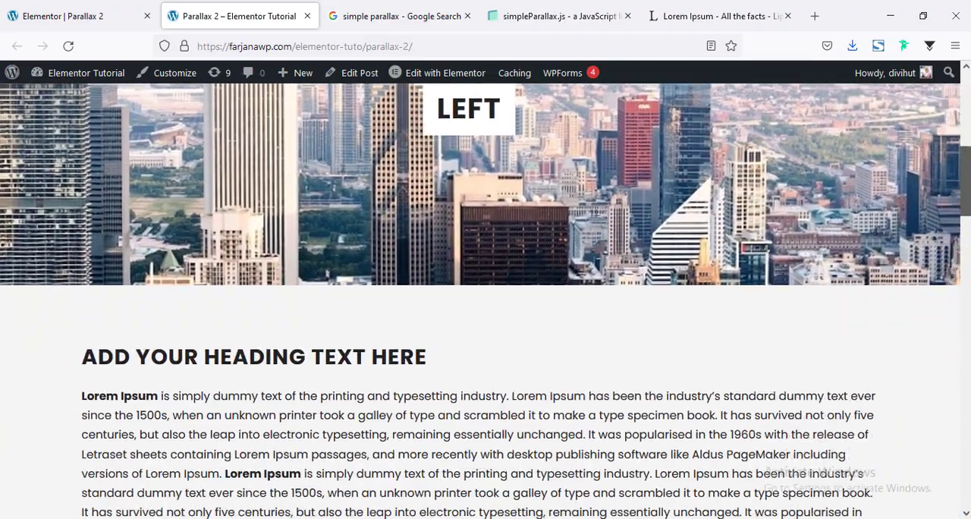
pyautogui.moveTo(966, 181); pyautogui.dragTo(966, 144)
pyautogui.scroll(-2, 858, 235)
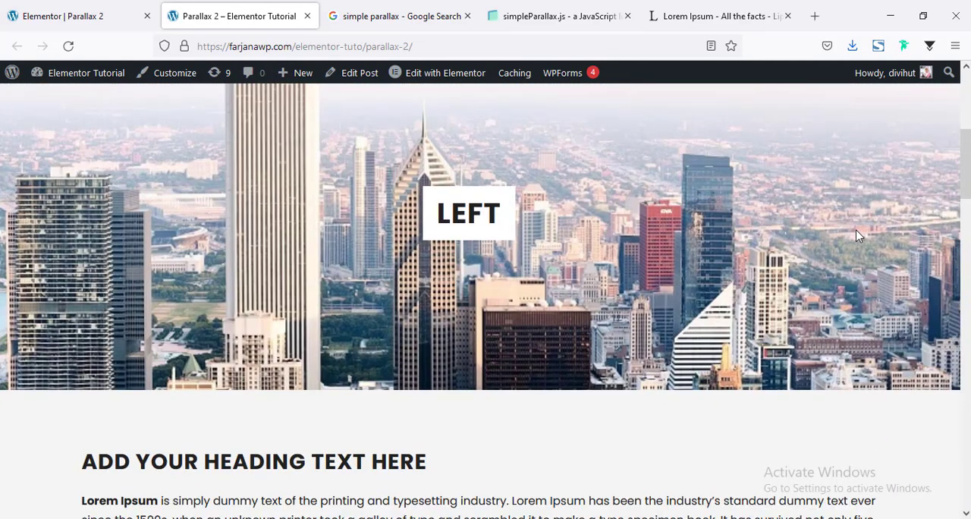
pyautogui.scroll(3, 858, 238)
pyautogui.scroll(-3, 683, 329)
pyautogui.scroll(3, 683, 329)
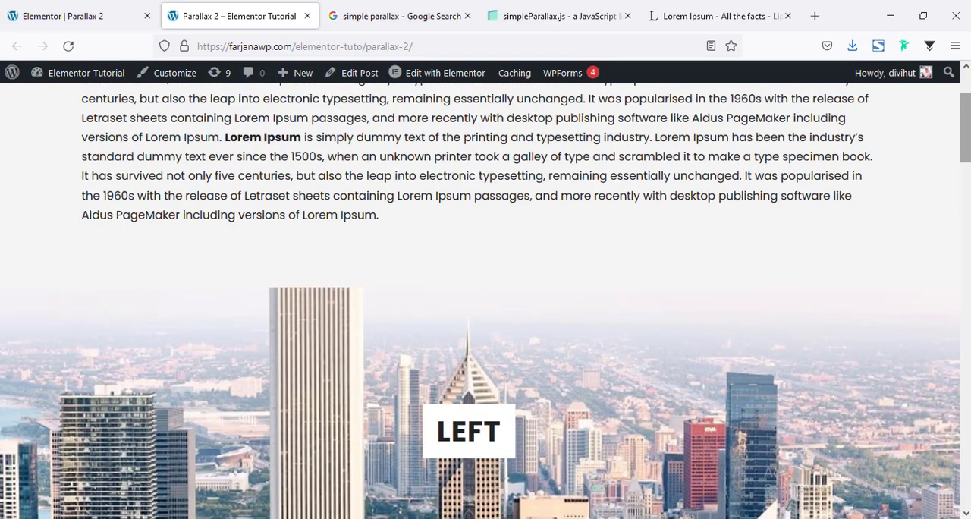
pyautogui.scroll(-3, 643, 386)
pyautogui.scroll(-1, 643, 385)
pyautogui.scroll(2, 643, 386)
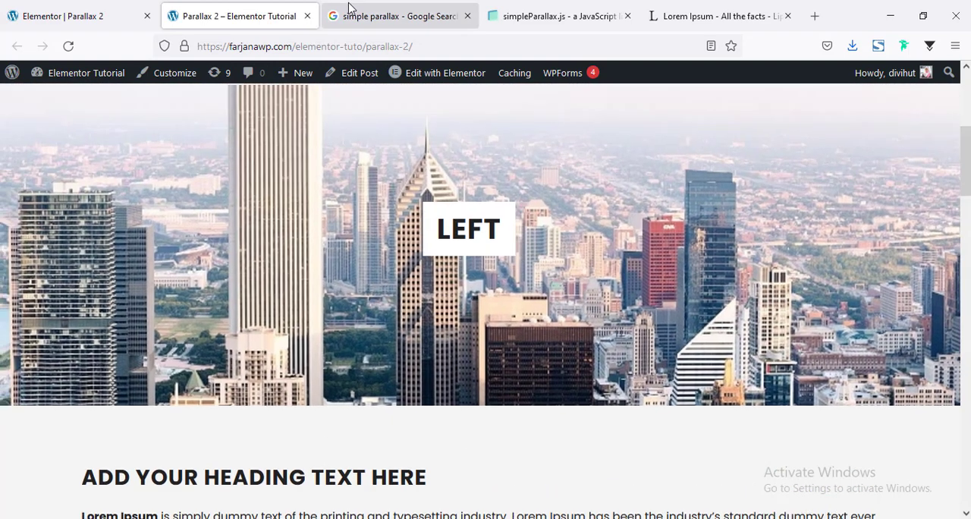
# Examine the orientation, scale, delay and transition options in the Settings table of the simpleParallax.js page
pyautogui.click(522, 15)
pyautogui.scroll(5, 450, 246)
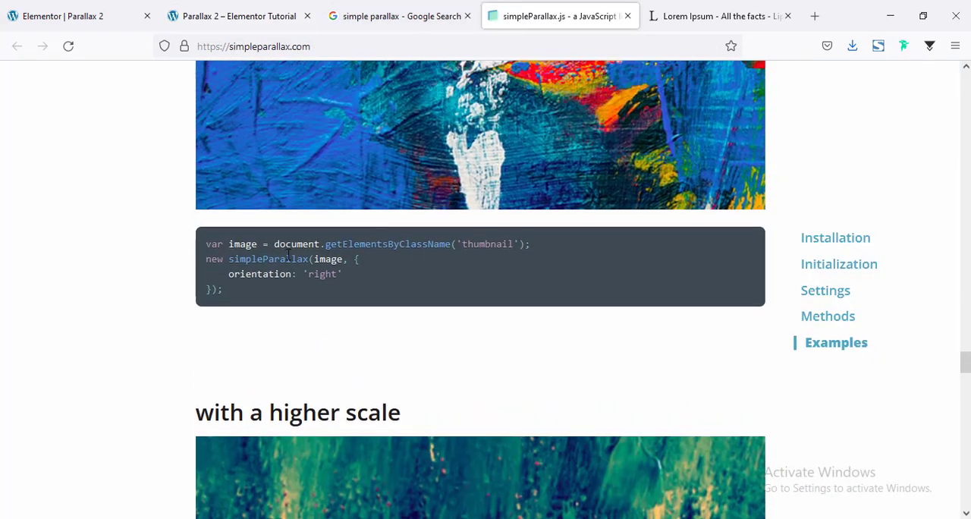
pyautogui.click(826, 291)
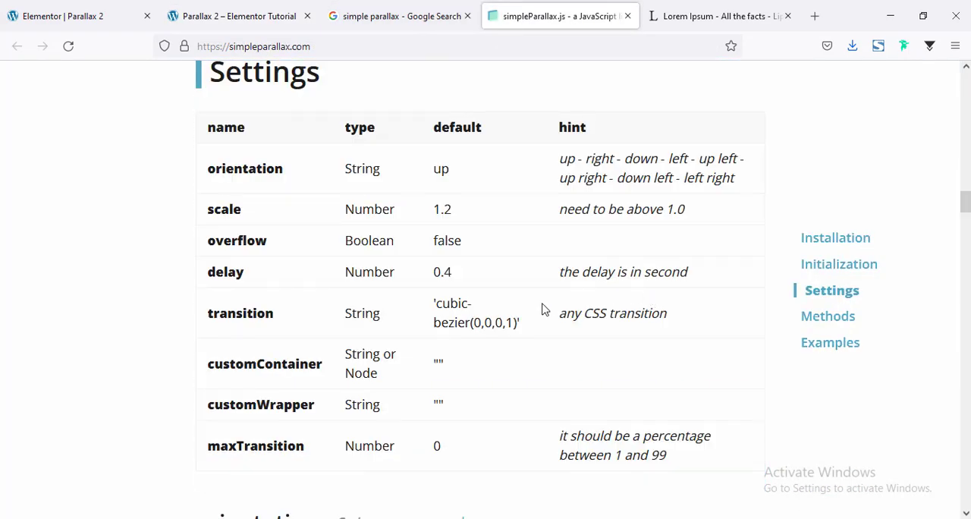
pyautogui.doubleClick(225, 170)
pyautogui.doubleClick(226, 210)
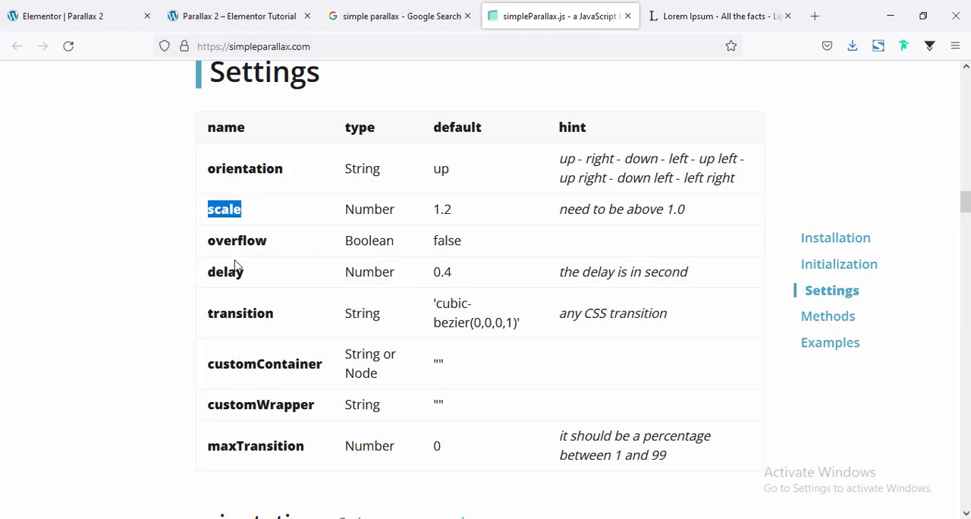
pyautogui.doubleClick(227, 273)
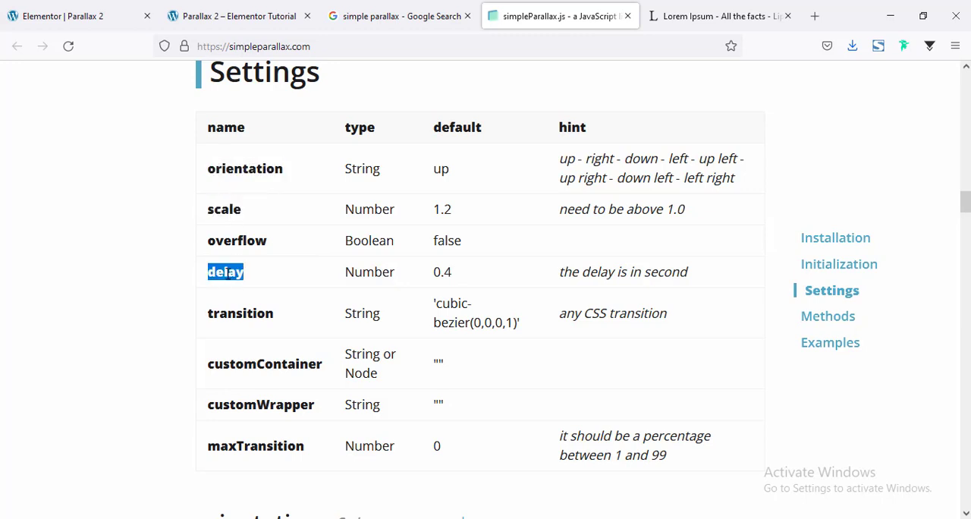
pyautogui.doubleClick(238, 314)
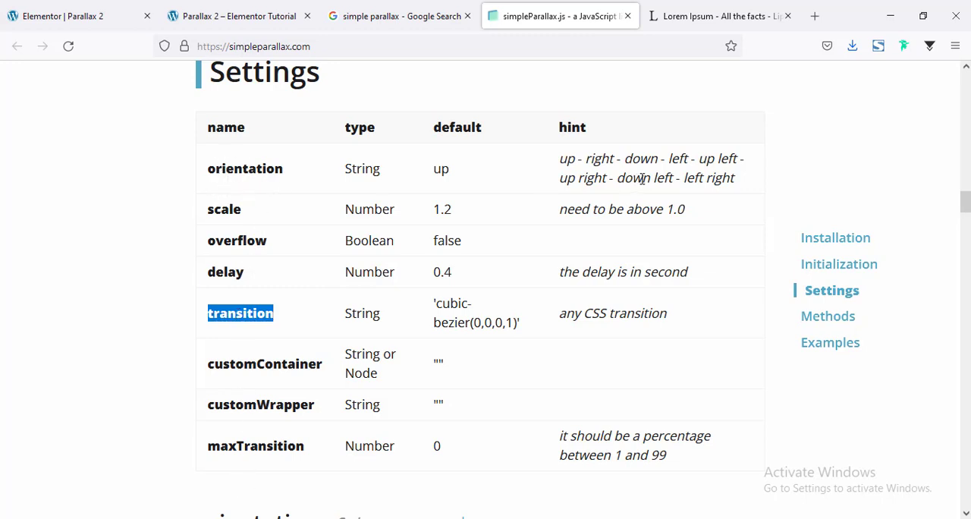
# Reuse the LEFT image's class name to give the RIGHT image the CSS class parallax2
pyautogui.click(87, 15)
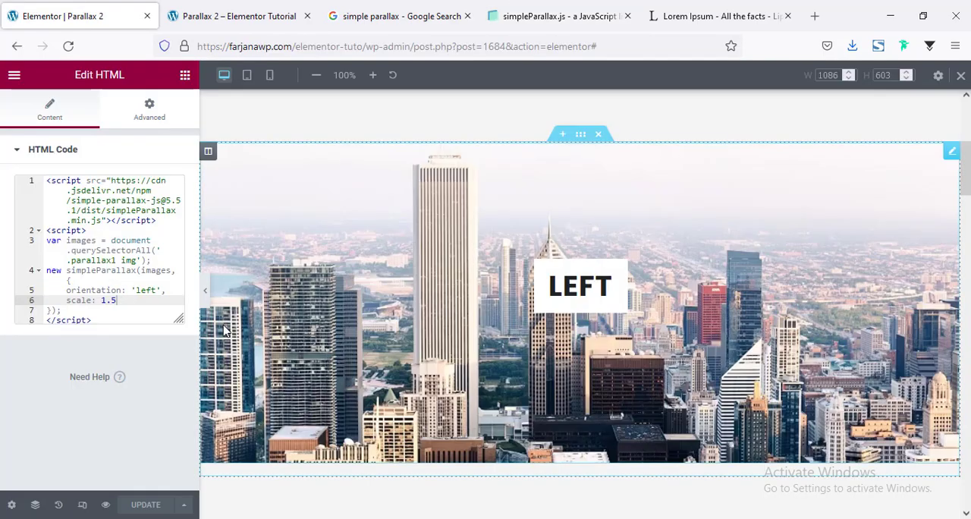
pyautogui.scroll(1, 963, 194)
pyautogui.click(729, 211)
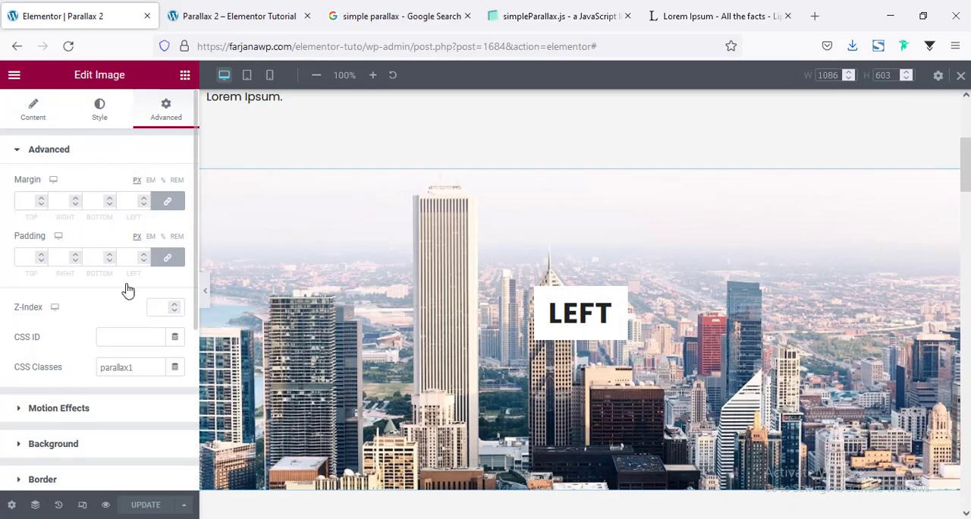
pyautogui.doubleClick(110, 365)
pyautogui.hotkey('ctrl', 'c')
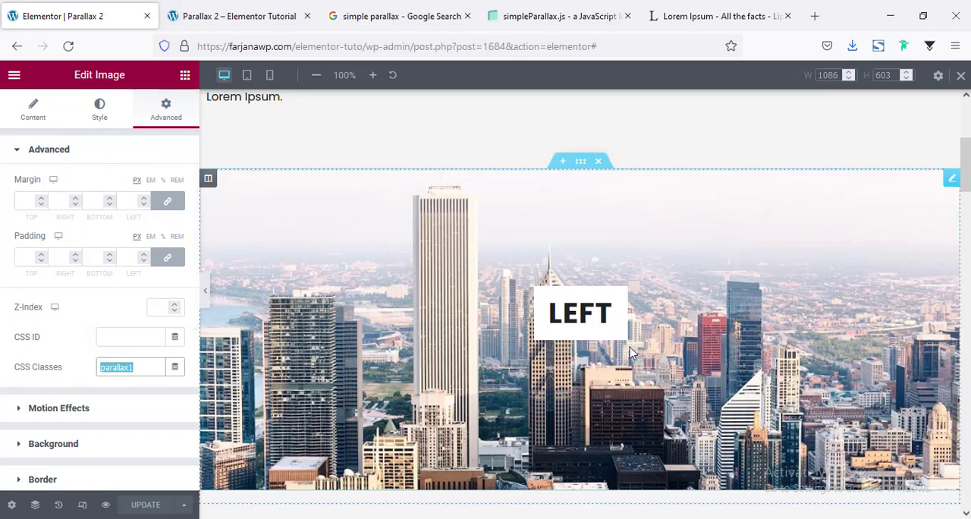
pyautogui.scroll(3, 630, 352)
pyautogui.scroll(-3, 630, 351)
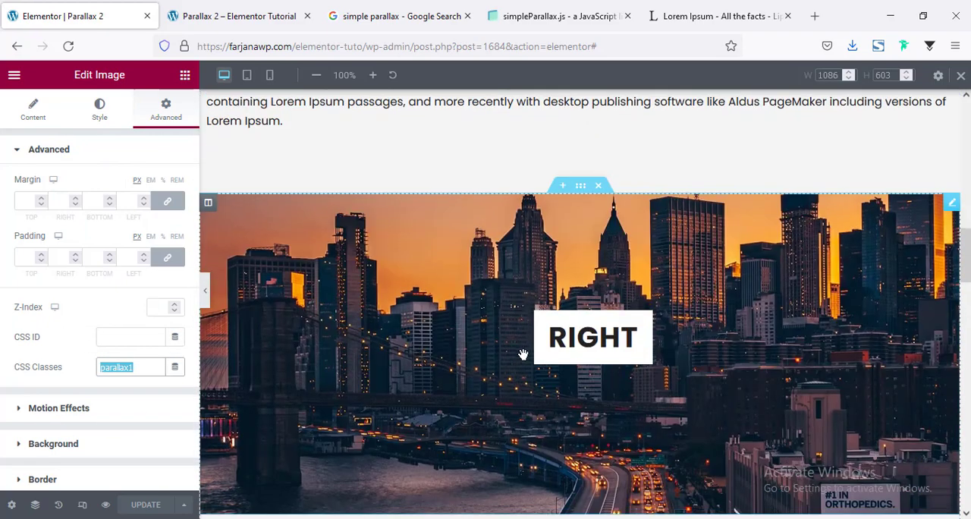
pyautogui.click(351, 322)
pyautogui.click(158, 115)
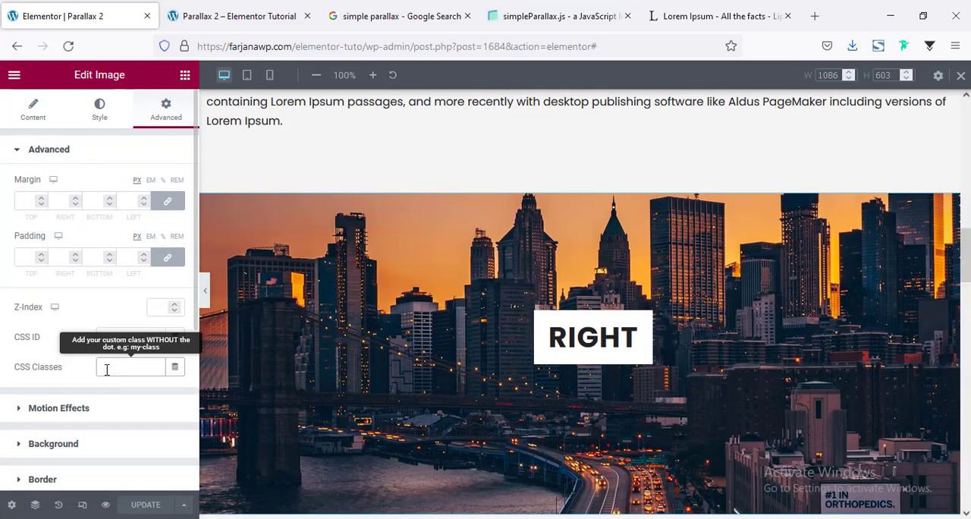
pyautogui.hotkey('ctrl', 'v')
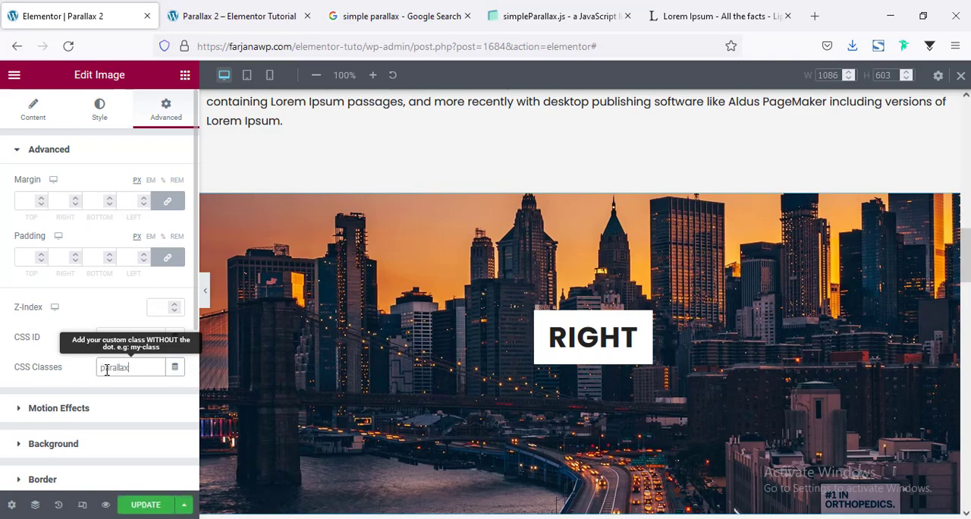
pyautogui.write('2')
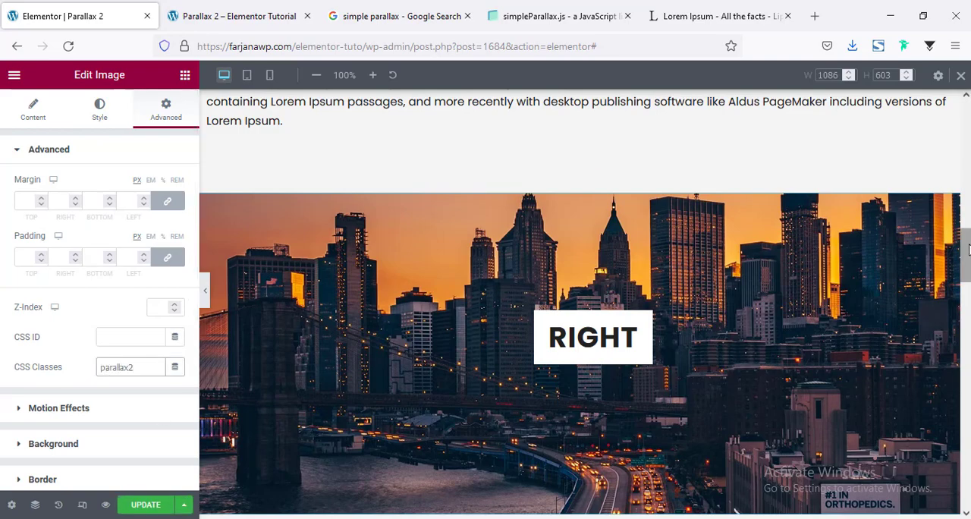
# Give the TOP image the CSS class parallax3
pyautogui.scroll(-1, 777, 423)
pyautogui.scroll(-6, 736, 413)
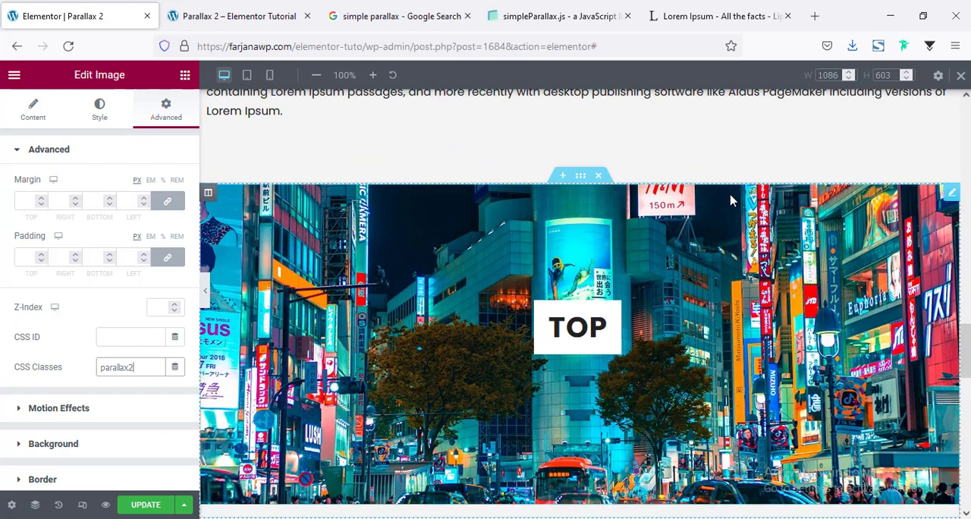
pyautogui.click(816, 223)
pyautogui.click(165, 110)
pyautogui.click(122, 368)
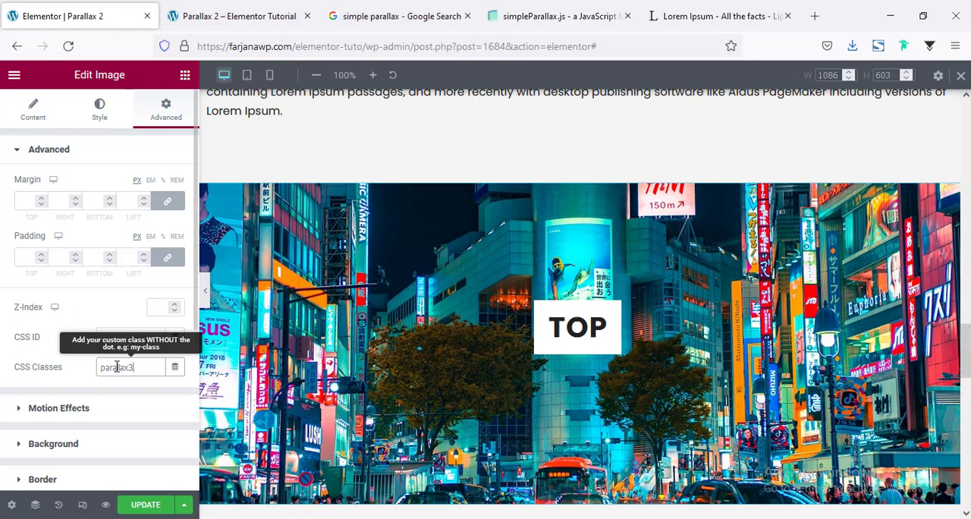
# Complete the TOP image's class name with the digit 3 and give the DOWN image the CSS class parallax4
pyautogui.press('BackSpace')
pyautogui.write('3')
pyautogui.moveTo(965, 349); pyautogui.dragTo(964, 438)
pyautogui.scroll(5, 965, 442)
pyautogui.click(722, 385)
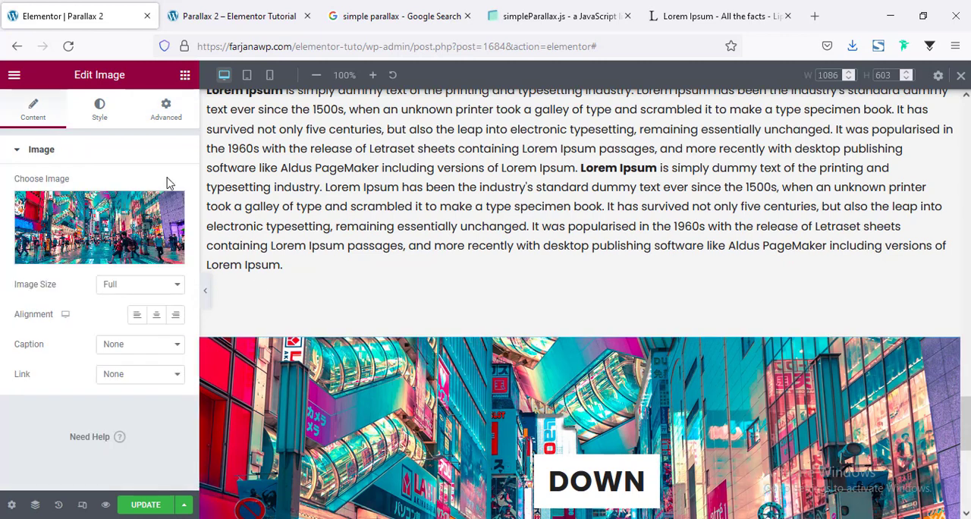
pyautogui.click(167, 110)
pyautogui.click(110, 368)
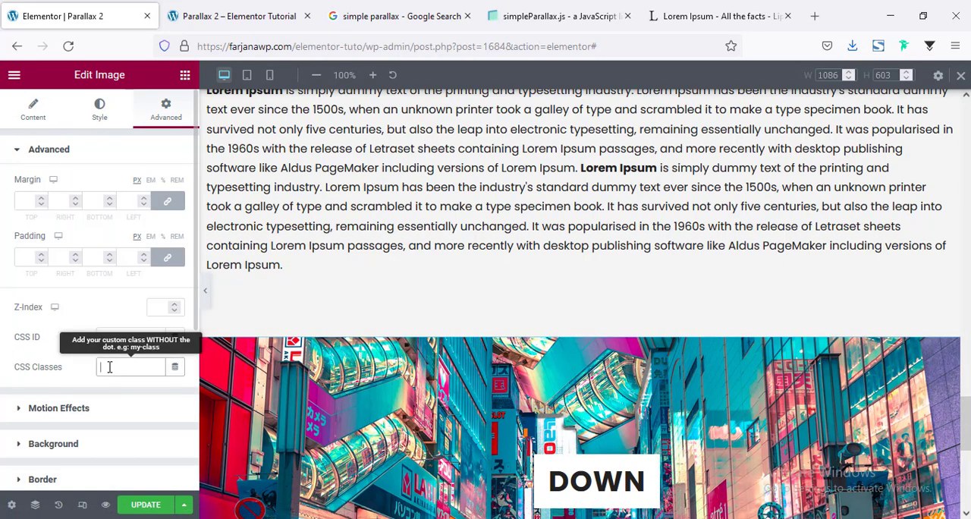
pyautogui.hotkey('ctrl', 'v')
# In the HTML widget below the DOWN image, add three copies of the images variable line that selects '.parallax1 img'
pyautogui.scroll(-4, 428, 402)
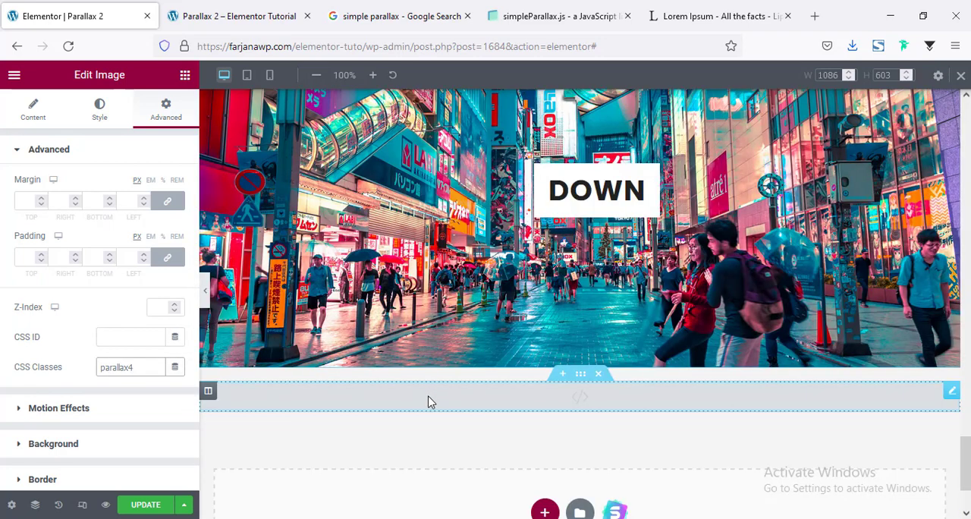
pyautogui.click(428, 402)
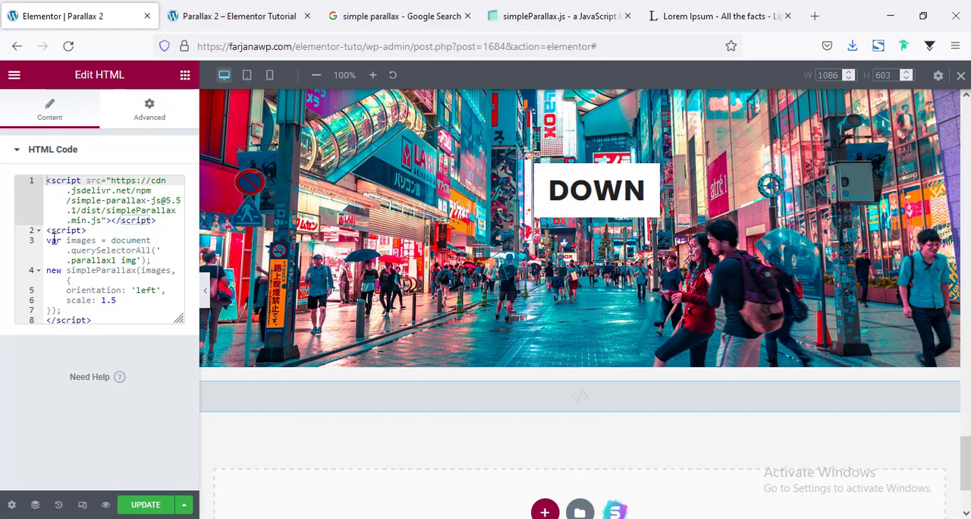
pyautogui.moveTo(49, 240); pyautogui.dragTo(157, 260)
pyautogui.hotkey('ctrl', 'c')
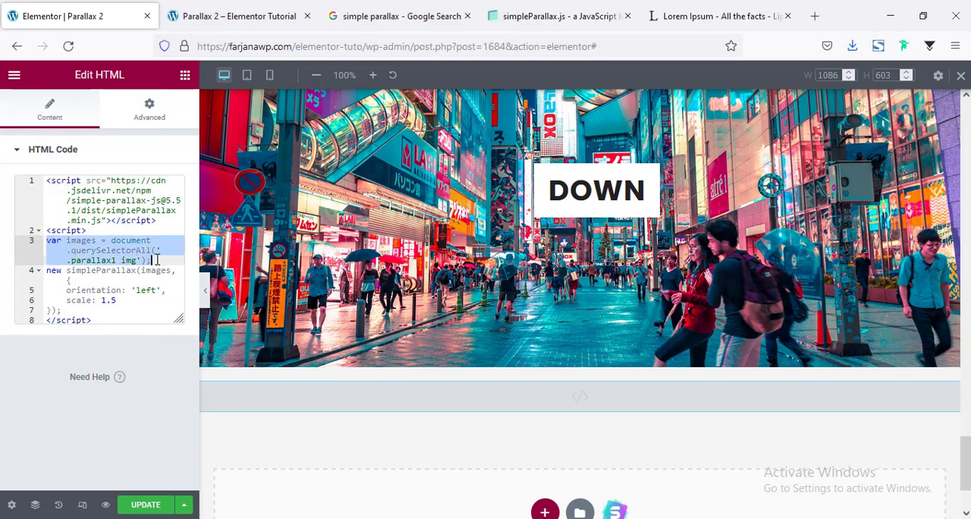
pyautogui.press('Right')
pyautogui.press('Return')
pyautogui.hotkey('ctrl', 'v')
pyautogui.press('Return')
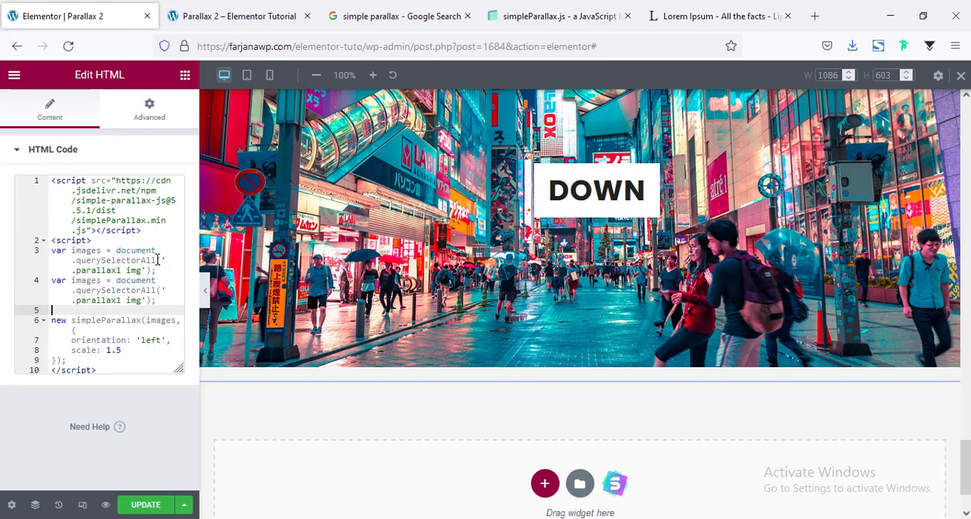
pyautogui.hotkey('ctrl', 'v')
pyautogui.press('Return')
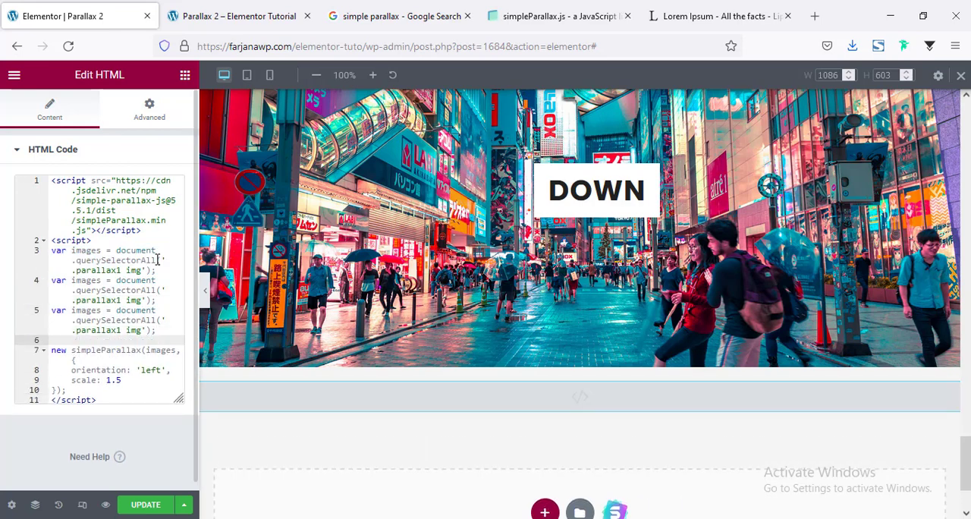
pyautogui.hotkey('ctrl', 'v')
pyautogui.press('Return')
pyautogui.press('Return')
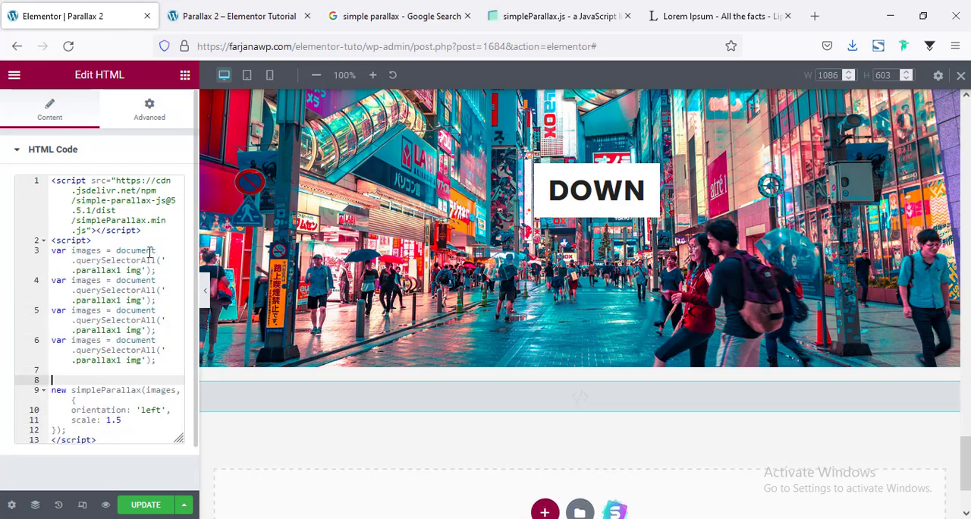
# Change the selectors in the three copied variable lines to .parallax2, .parallax3 and .parallax4
pyautogui.click(117, 302)
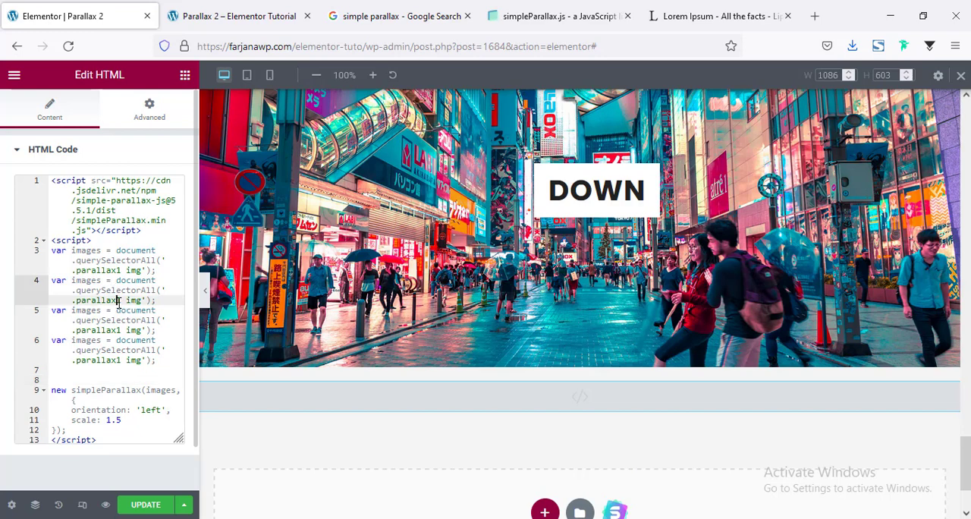
pyautogui.press('Delete')
pyautogui.write('2')
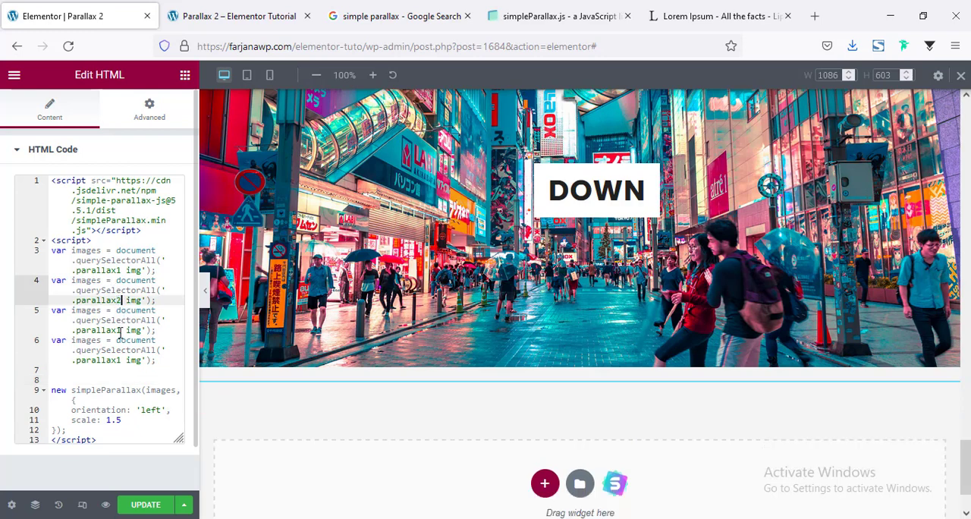
pyautogui.click(118, 330)
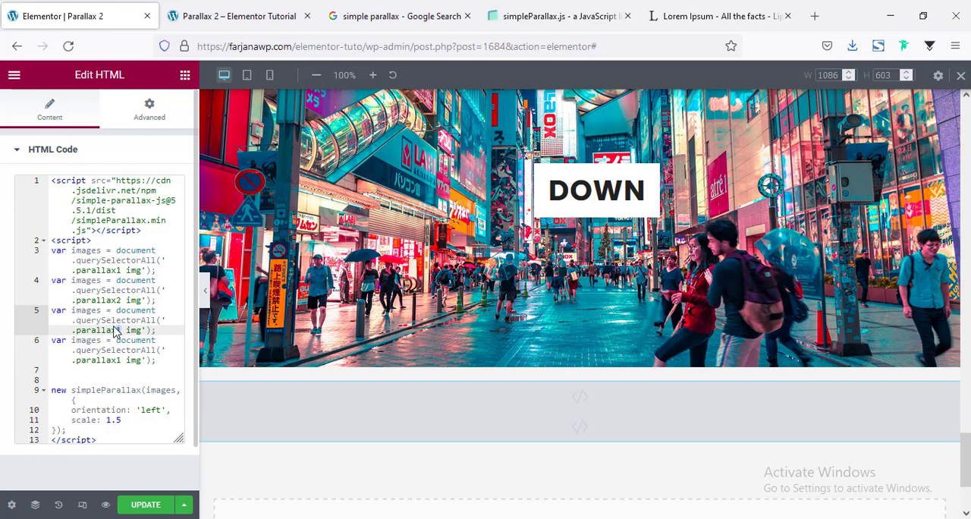
pyautogui.press('Delete')
pyautogui.write('3')
pyautogui.click(118, 359)
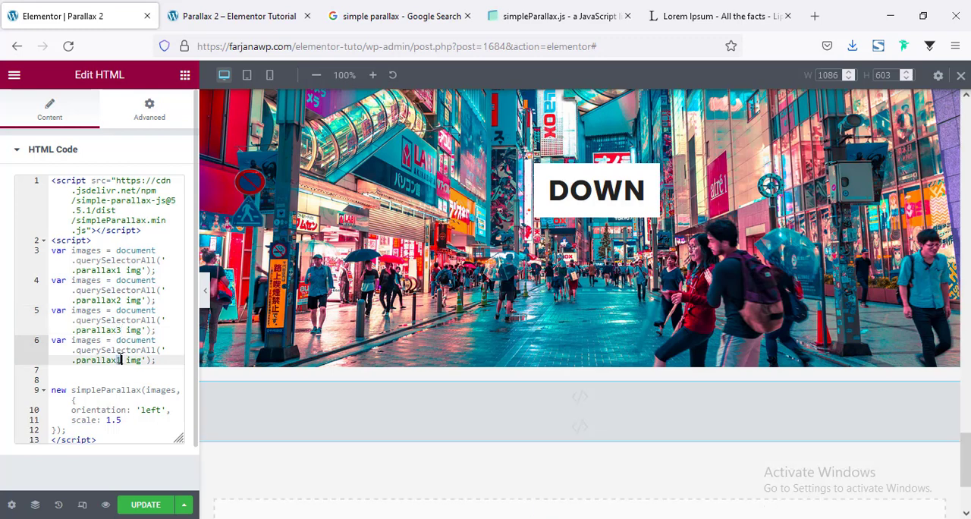
pyautogui.press('Delete')
pyautogui.write('4')
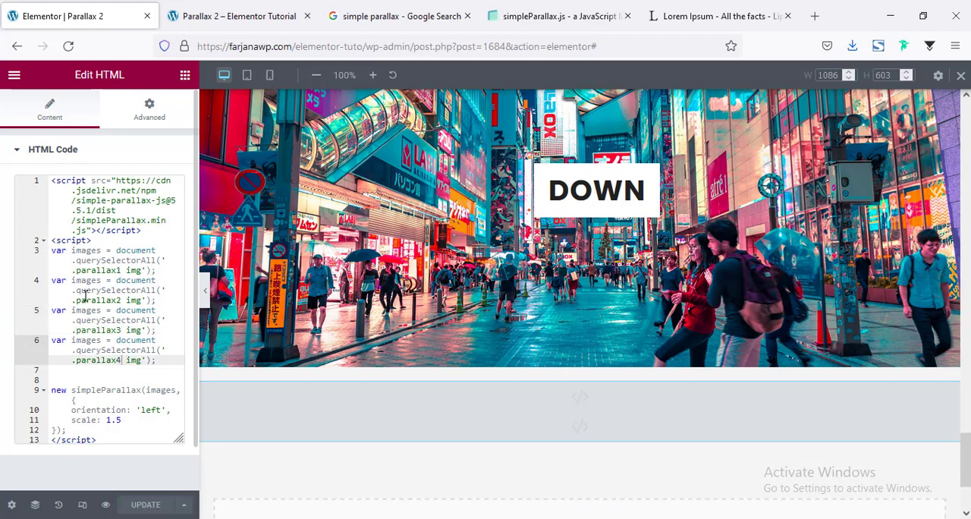
# Rename the variables in the three copied lines to images2, images3 and images4
pyautogui.click(102, 280)
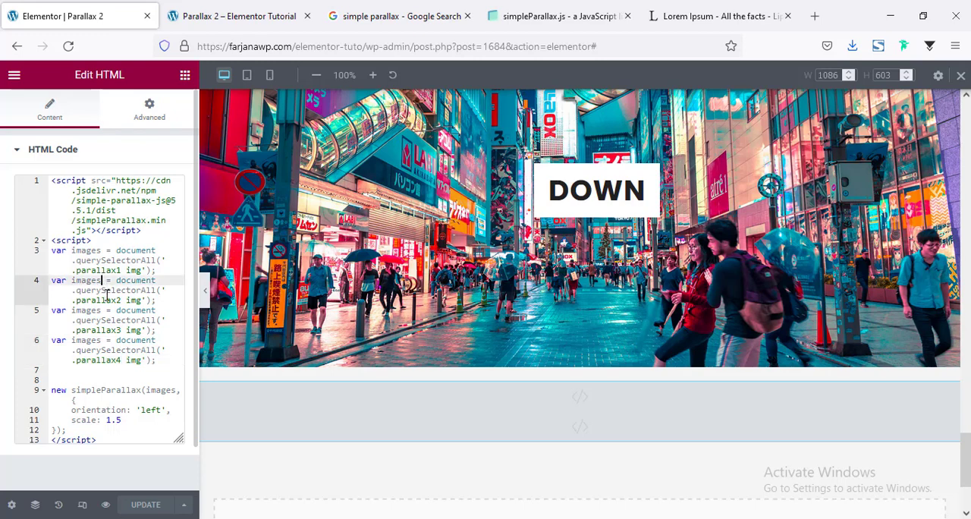
pyautogui.write('2')
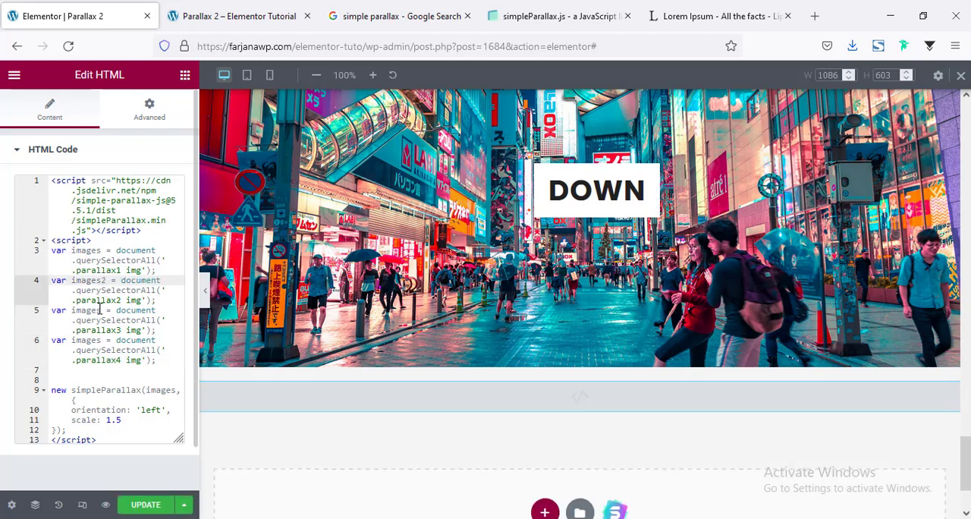
pyautogui.click(102, 310)
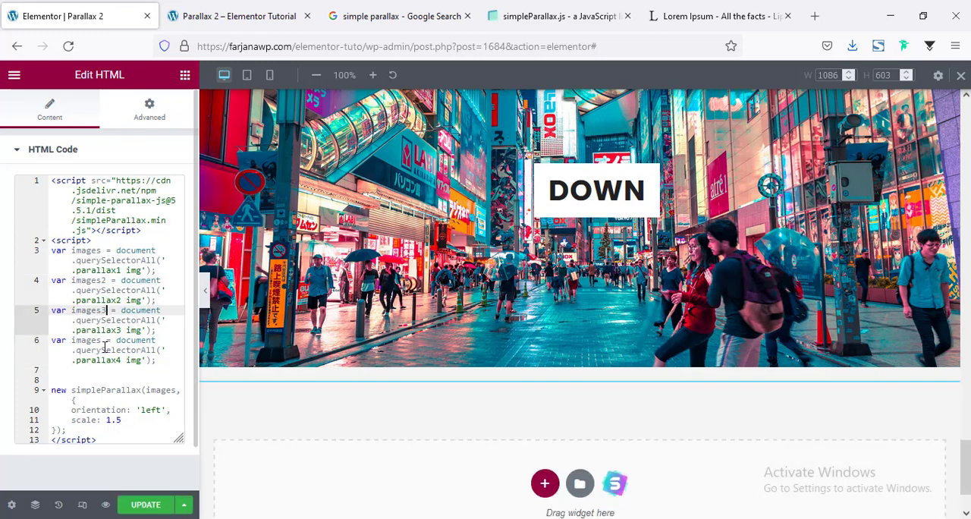
pyautogui.write('3')
pyautogui.click(101, 340)
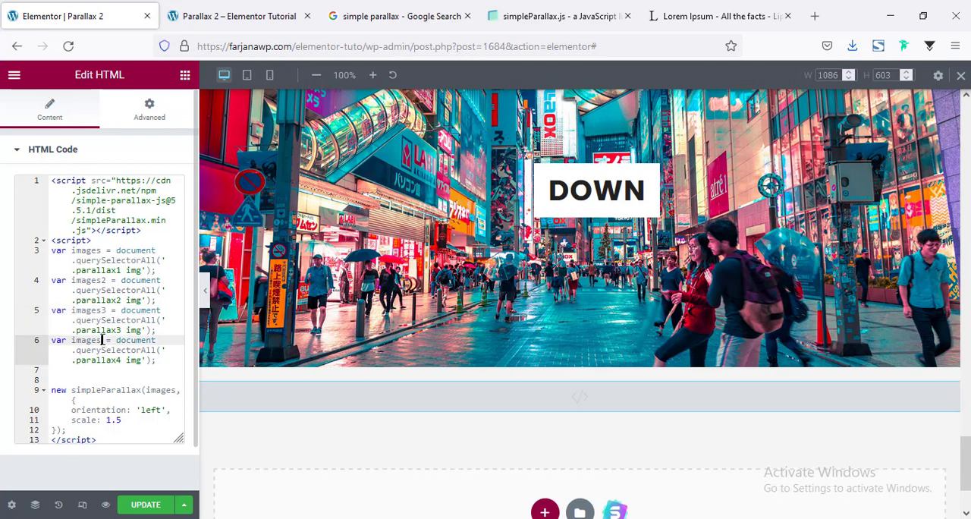
pyautogui.write('4')
# Add three copies of the whole new simpleParallax block before the closing script tag, separated by blank lines
pyautogui.scroll(-1, 112, 350)
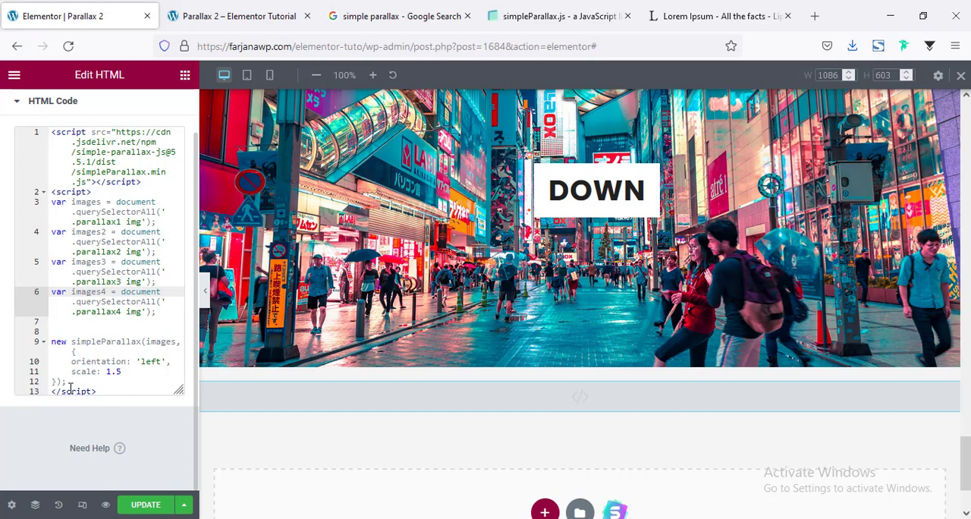
pyautogui.moveTo(69, 385); pyautogui.dragTo(22, 339)
pyautogui.hotkey('ctrl', 'c')
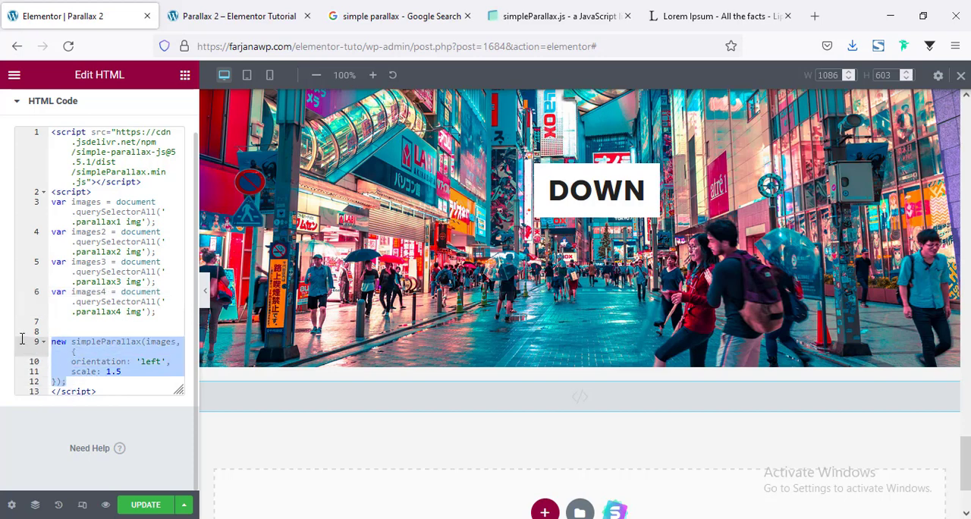
pyautogui.press('Right')
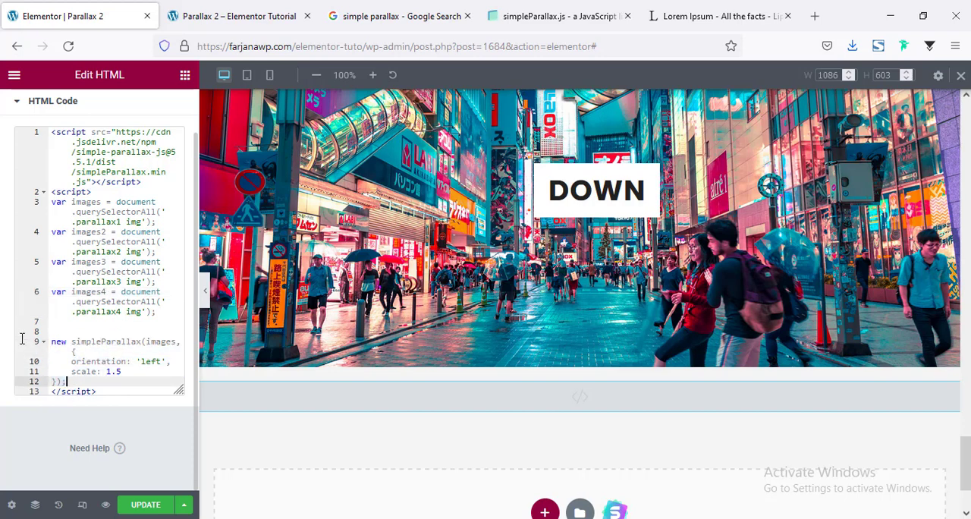
pyautogui.press('Return')
pyautogui.press('Return')
pyautogui.hotkey('ctrl', 'v')
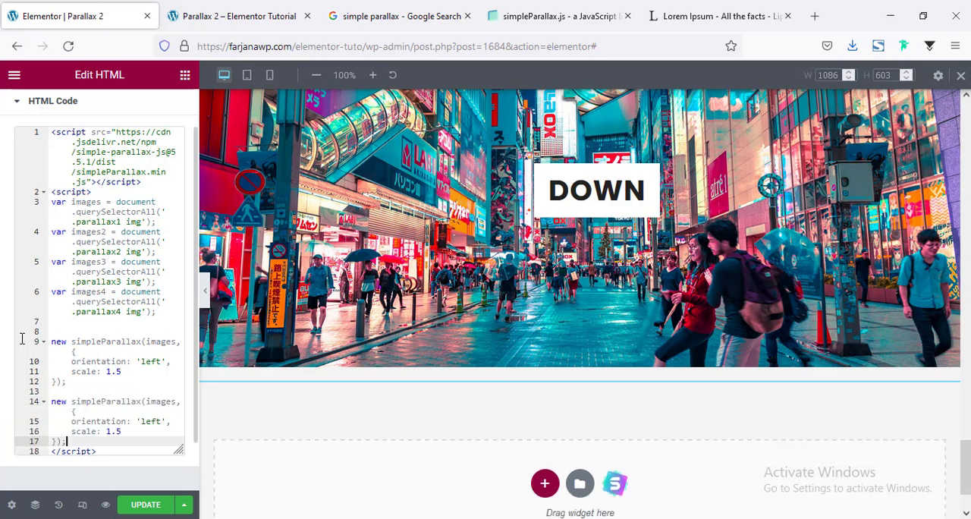
pyautogui.press('Return')
pyautogui.press('Return')
pyautogui.hotkey('ctrl', 'v')
pyautogui.press('Return')
pyautogui.press('Return')
pyautogui.hotkey('ctrl', 'v')
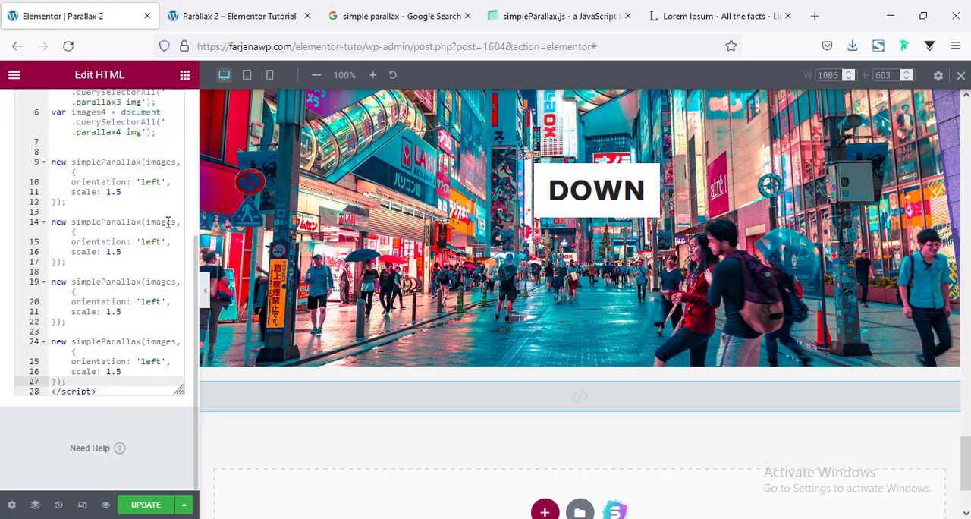
# Make the three copied simpleParallax blocks use the variables images2, images3 and images4
pyautogui.click(168, 221)
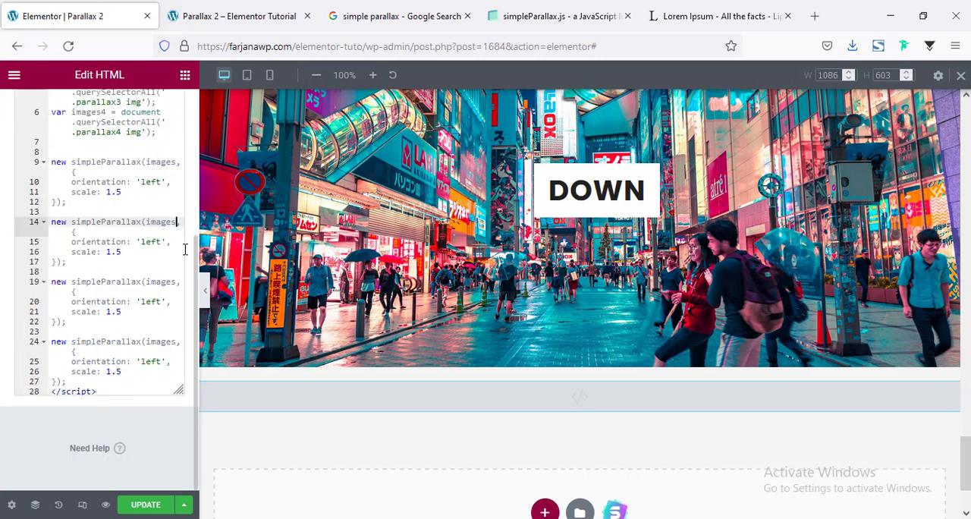
pyautogui.write('2')
pyautogui.click(180, 282)
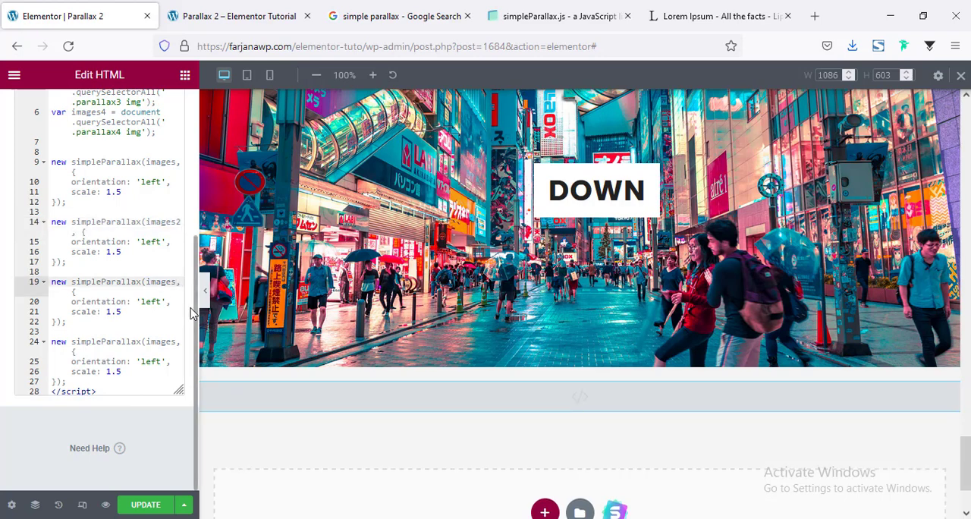
pyautogui.write('3')
pyautogui.click(178, 343)
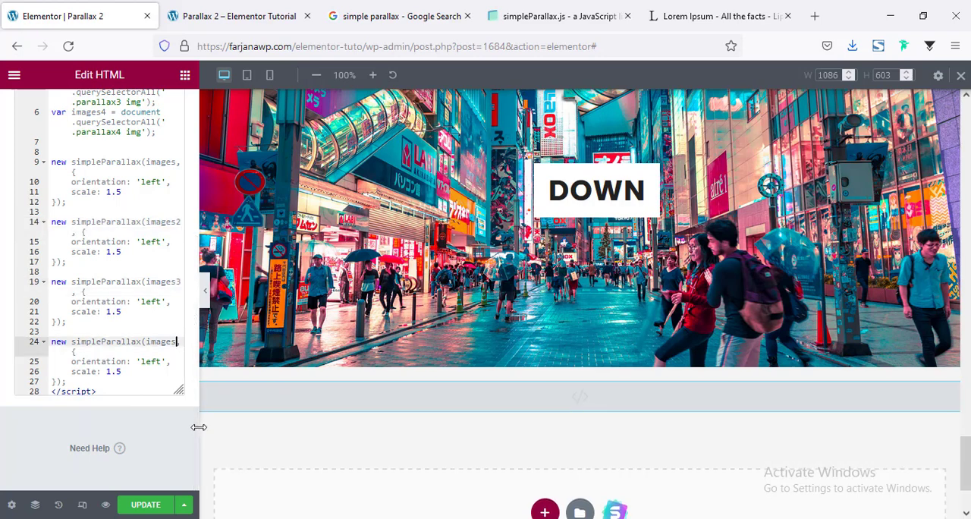
pyautogui.write('4')
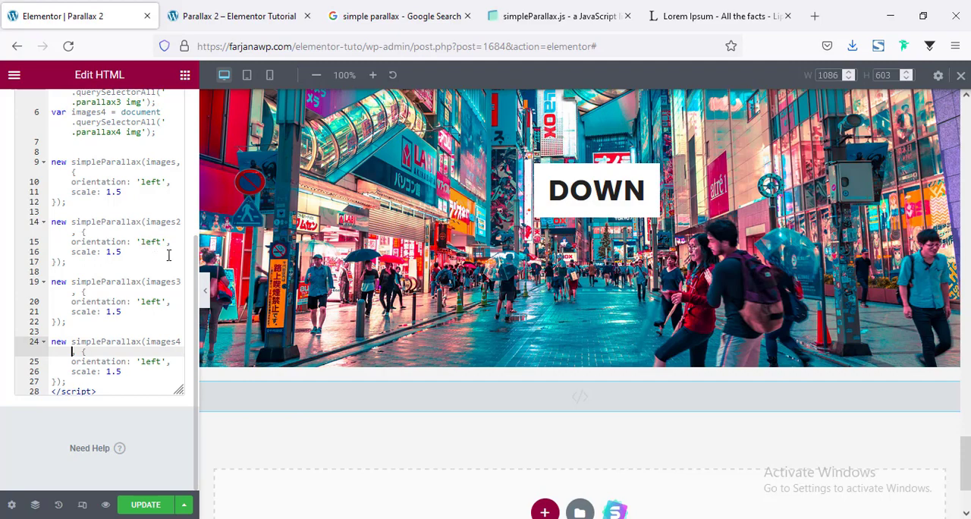
# Set the orientation in the images2 block to 'right' for the RIGHT image
pyautogui.scroll(6, 586, 336)
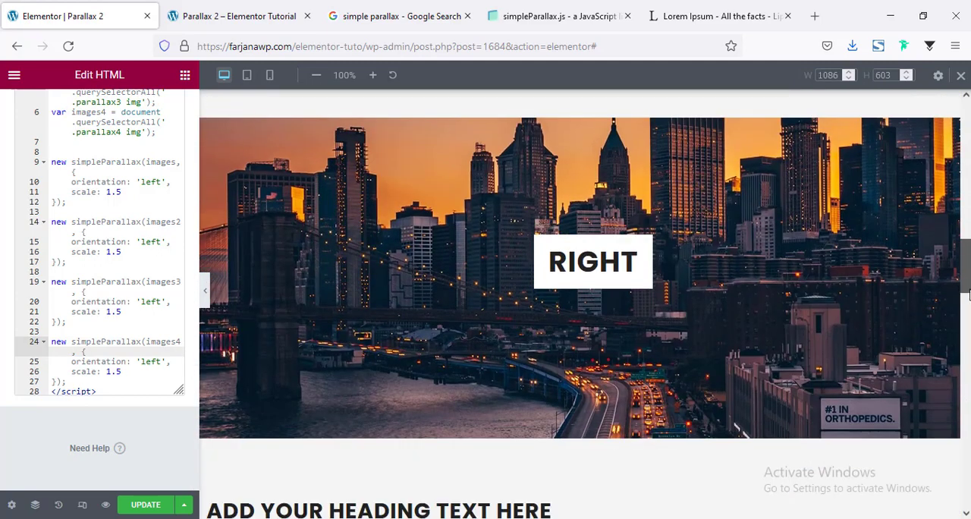
pyautogui.doubleClick(151, 241)
pyautogui.write('right')
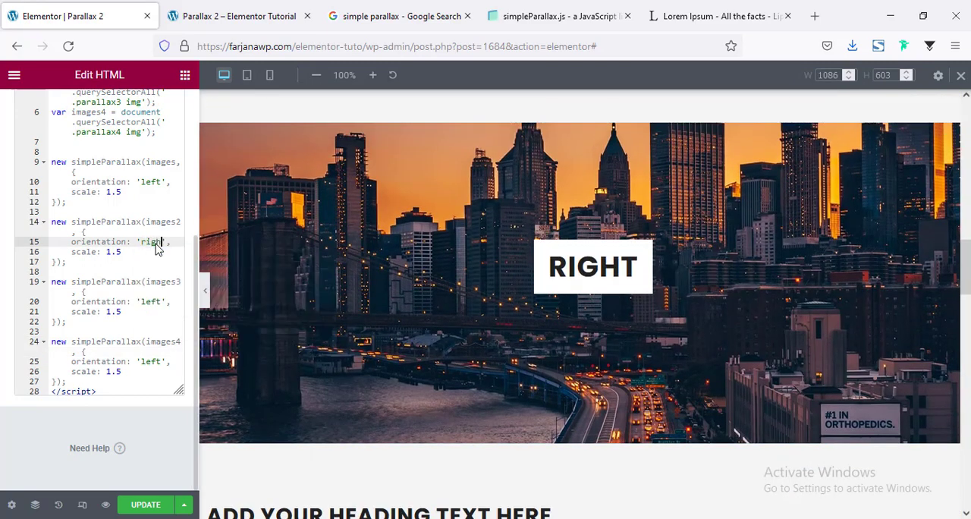
# Following the orientation options on the simpleParallax.js page, set the images3 block's orientation to 'up' and the images4 block's to 'down'
pyautogui.scroll(-8, 462, 303)
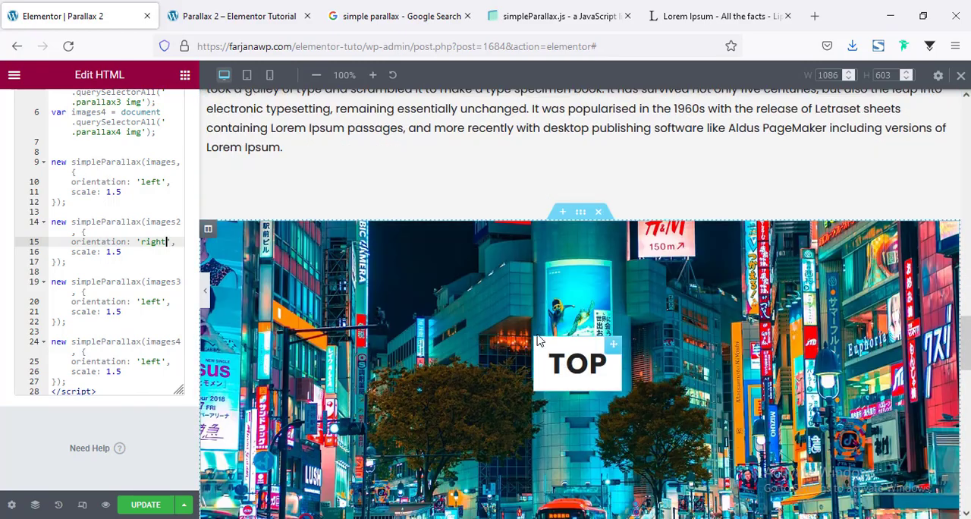
pyautogui.click(534, 15)
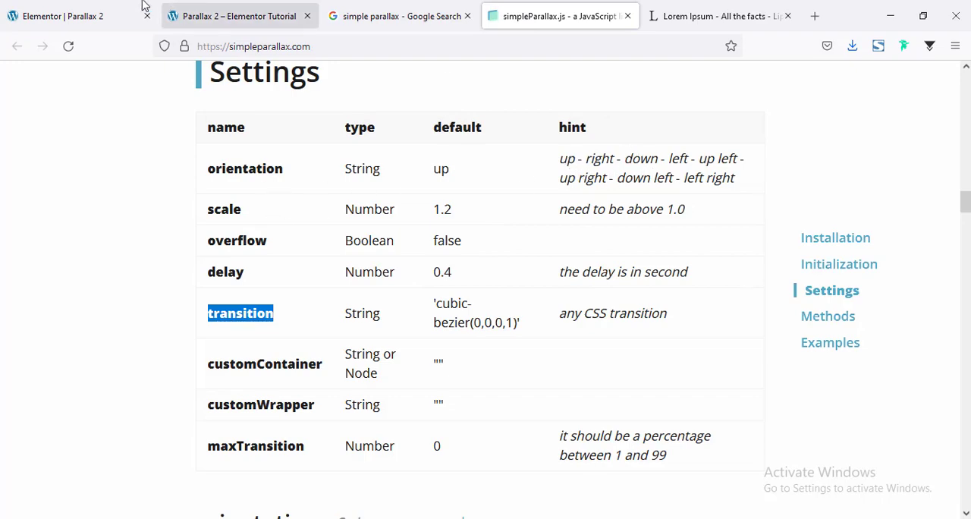
pyautogui.click(97, 7)
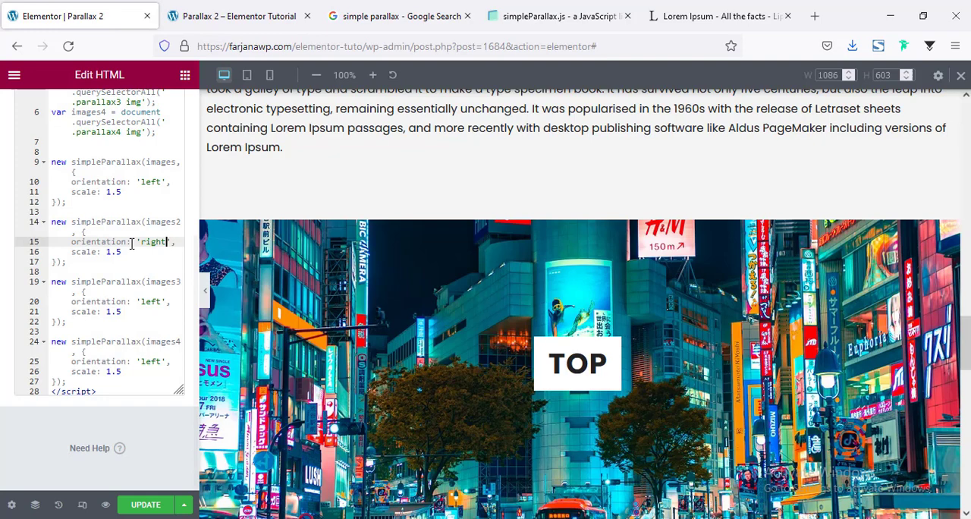
pyautogui.click(146, 302)
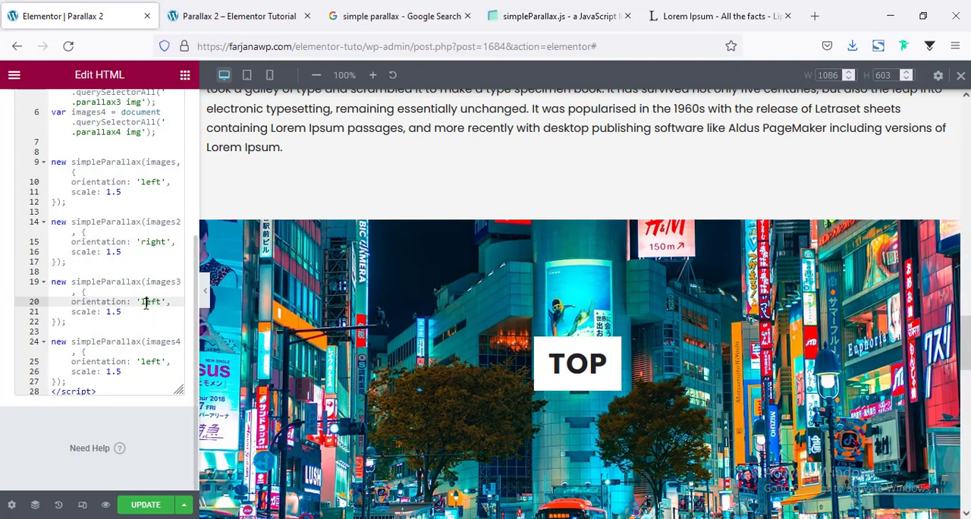
pyautogui.write('up')
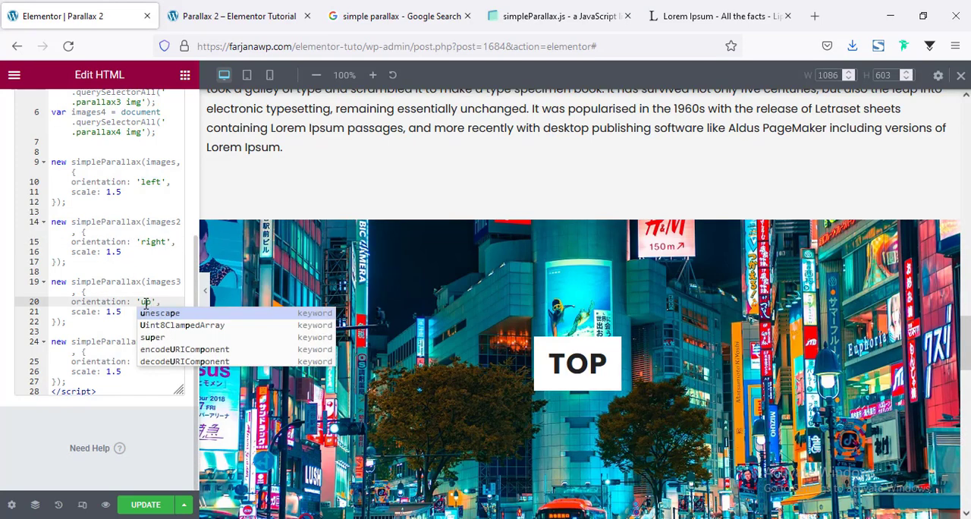
pyautogui.click(126, 301)
pyautogui.doubleClick(149, 362)
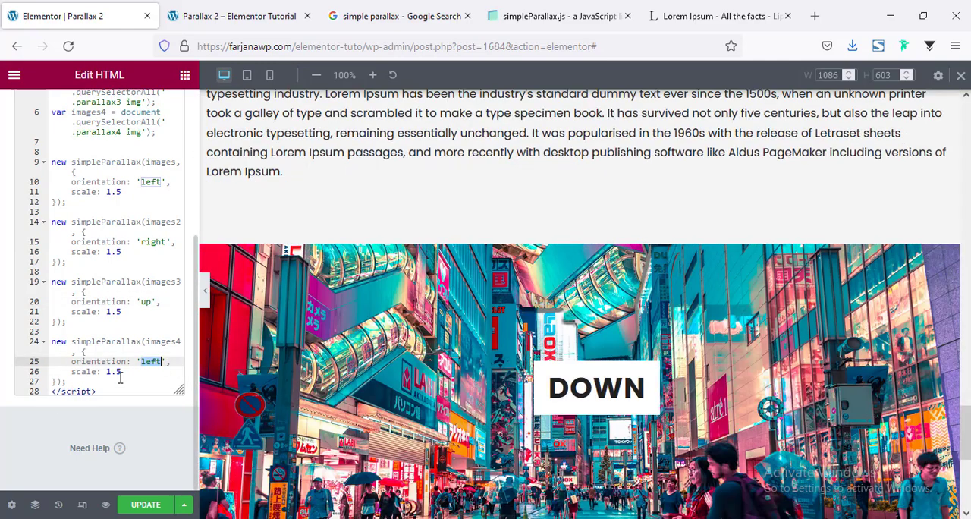
pyautogui.write('down')
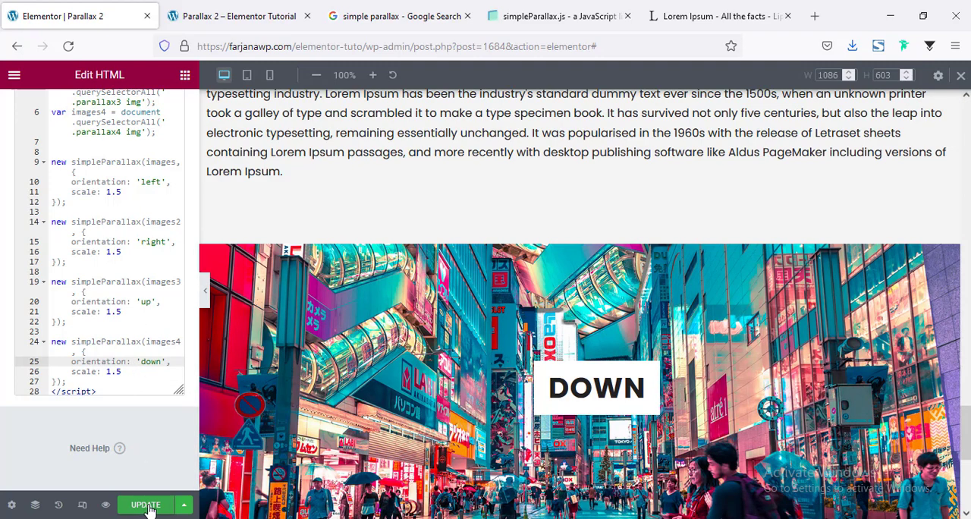
# Reload the live Parallax 2 page, examine the LEFT image's parallax while scrolling both ways, and bring up the simpleParallax.js page
pyautogui.click(227, 14)
pyautogui.click(73, 47)
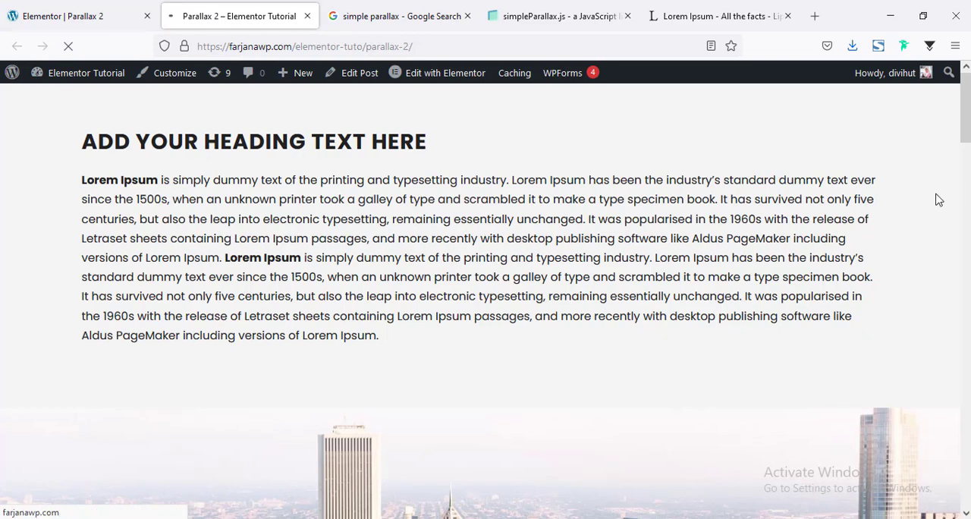
pyautogui.scroll(-4, 909, 237)
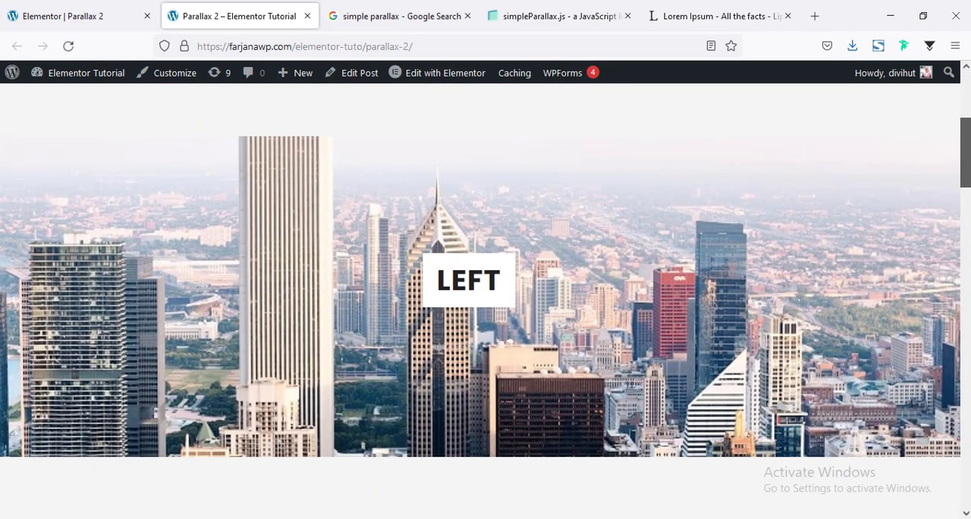
pyautogui.moveTo(966, 152); pyautogui.dragTo(966, 106)
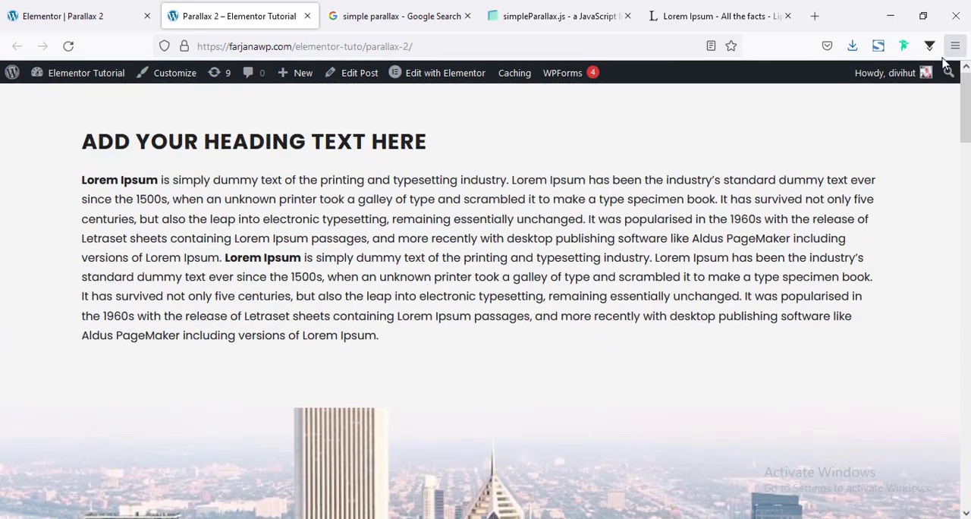
pyautogui.scroll(-5, 270, 238)
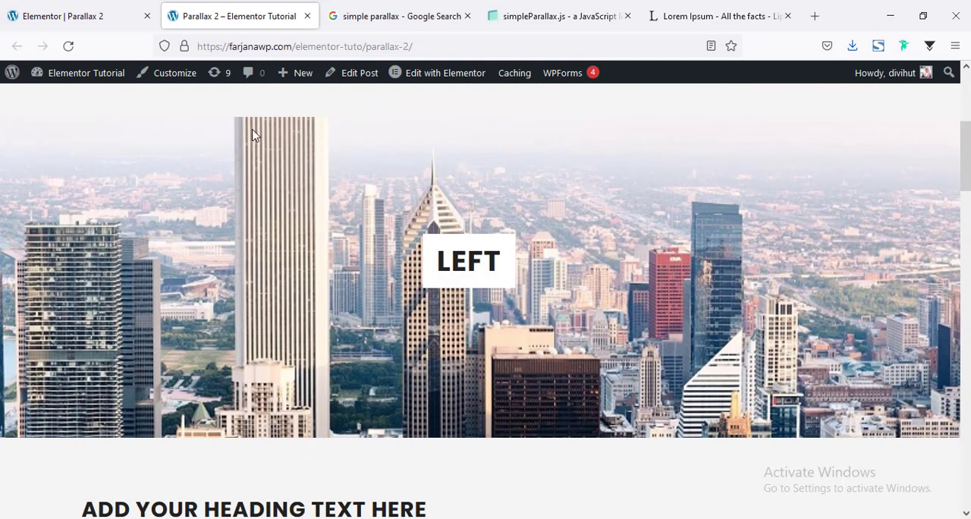
pyautogui.scroll(5, 254, 135)
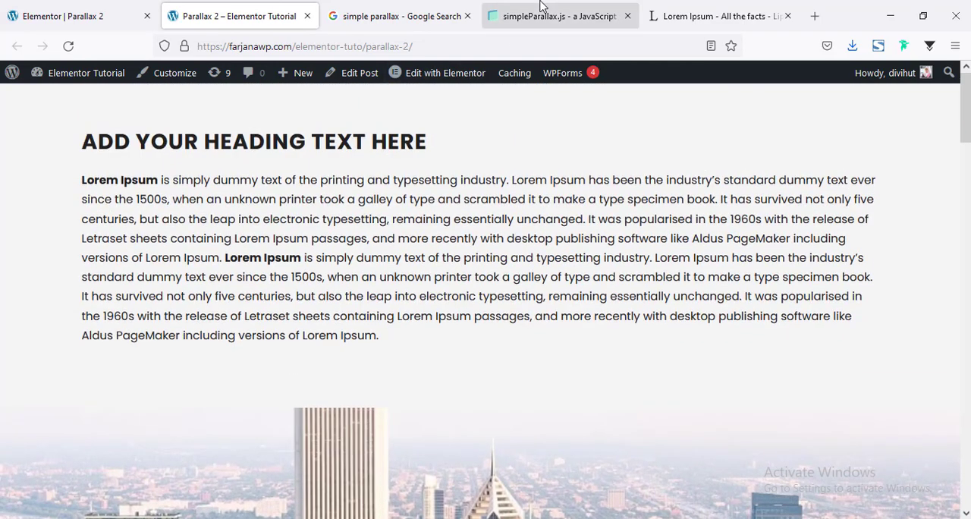
pyautogui.click(541, 6)
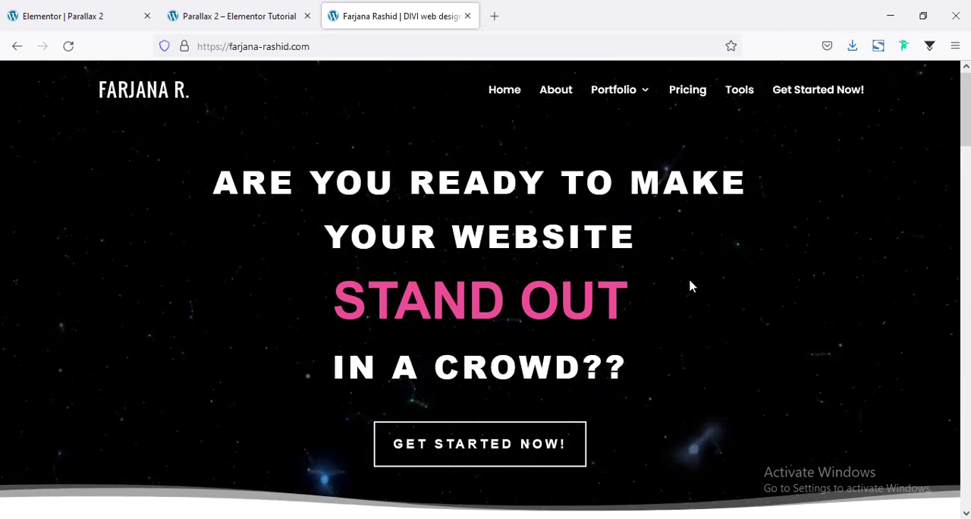
# Open the project booking page from the web designer's homepage and look through its inquiry form down to the project details
pyautogui.click(512, 456)
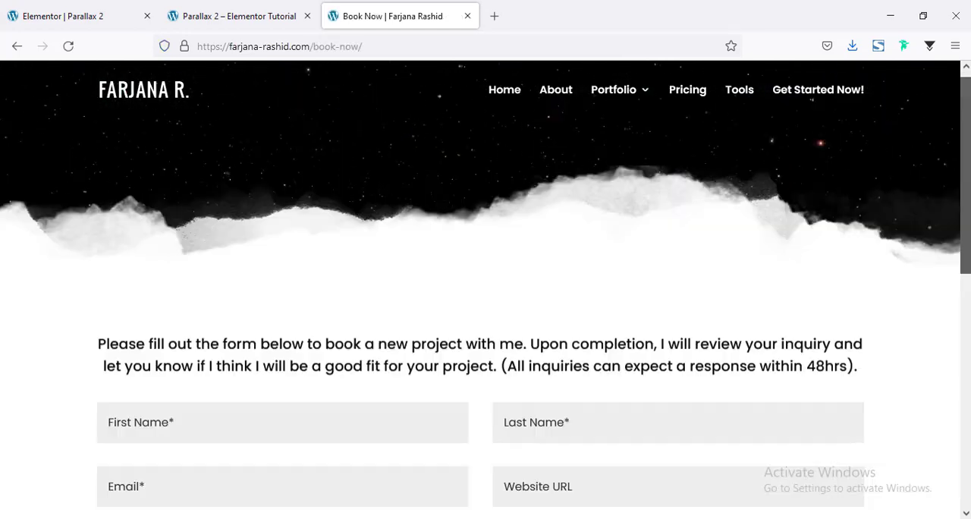
pyautogui.scroll(-6, 921, 373)
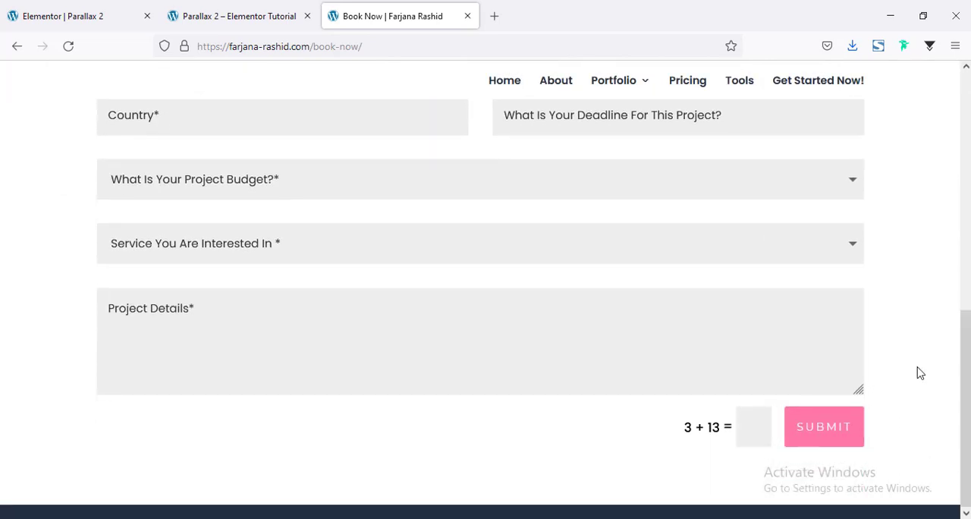